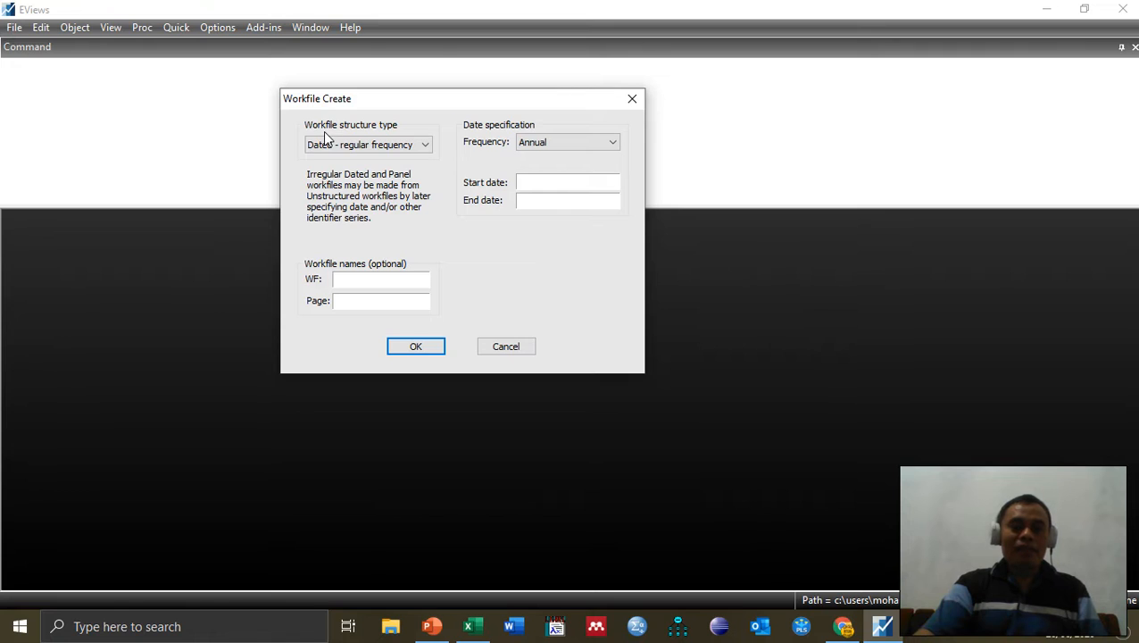
Create a balanced panel workfile with annual frequency from 2013 to 2018 and 26 cross sections.
{"action": "left_click", "coordinate": [424, 148]}
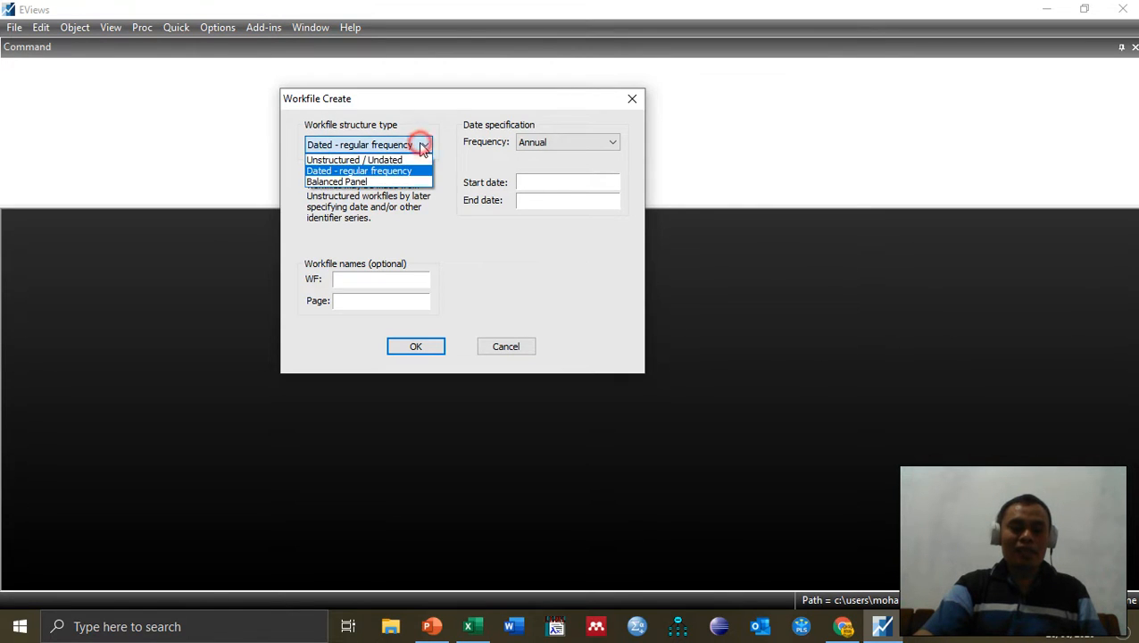
{"action": "left_click", "coordinate": [365, 183]}
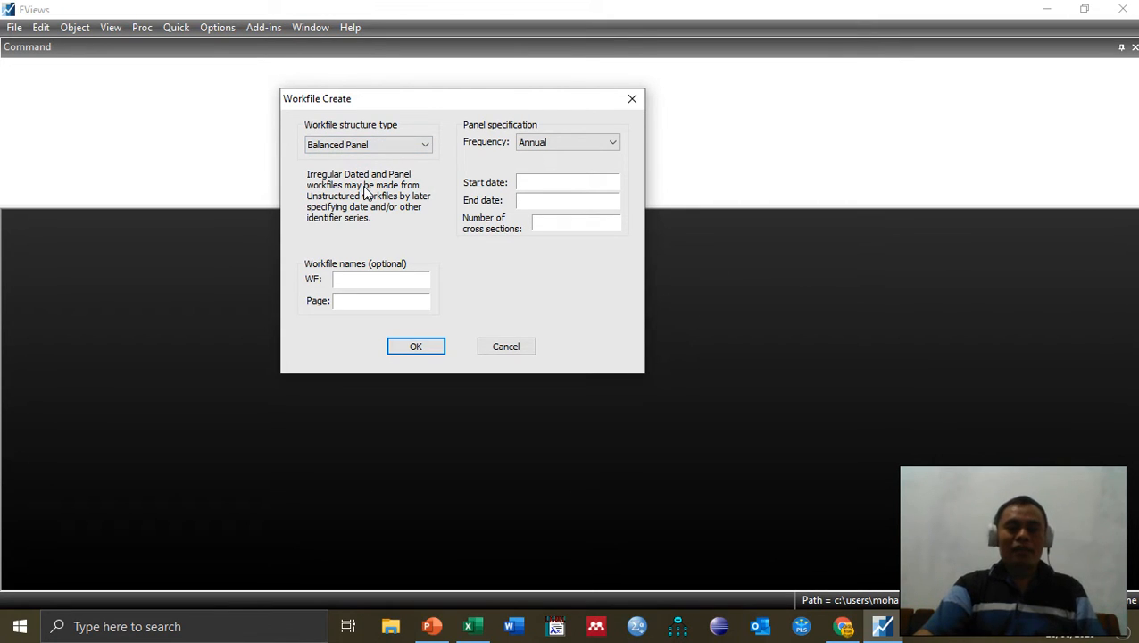
{"action": "left_click", "coordinate": [524, 146]}
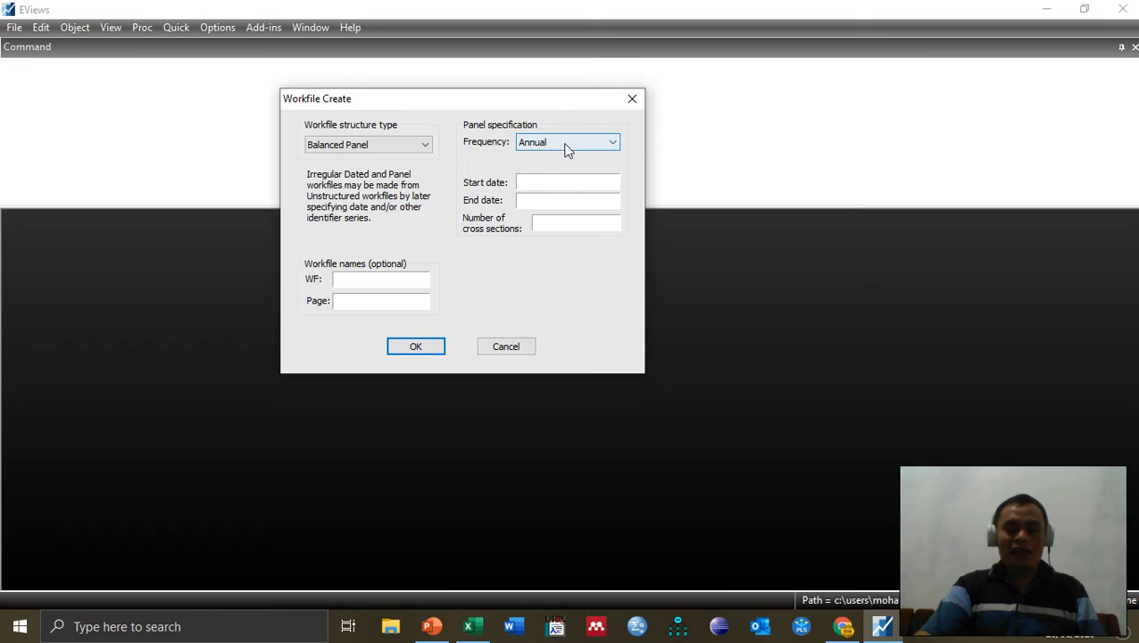
{"action": "left_click", "coordinate": [543, 183]}
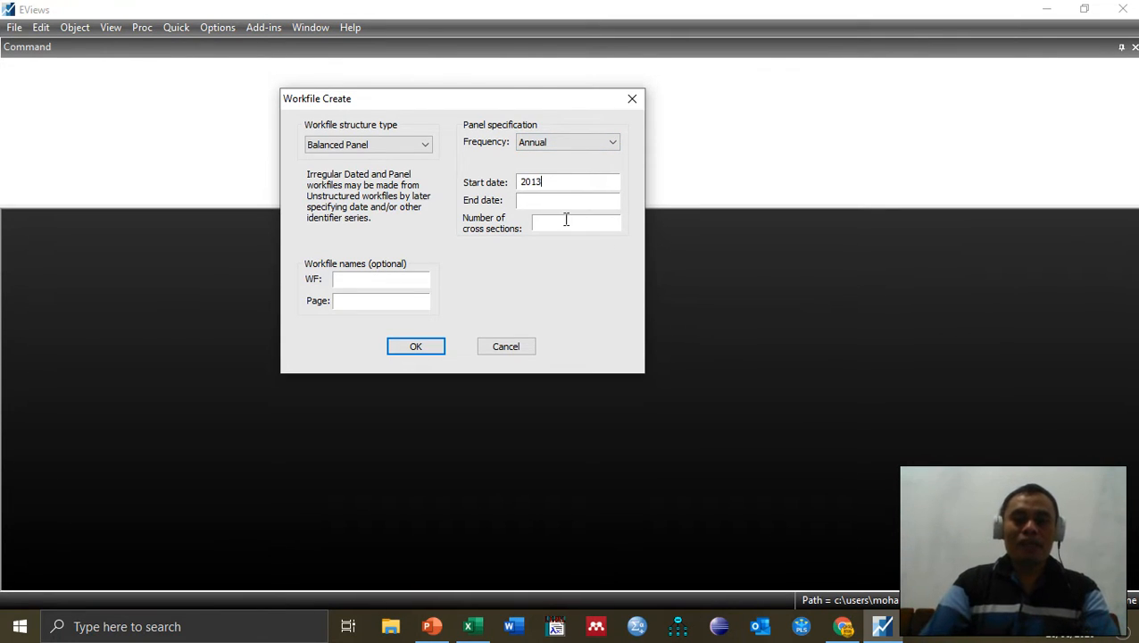
{"action": "left_click", "coordinate": [566, 205]}
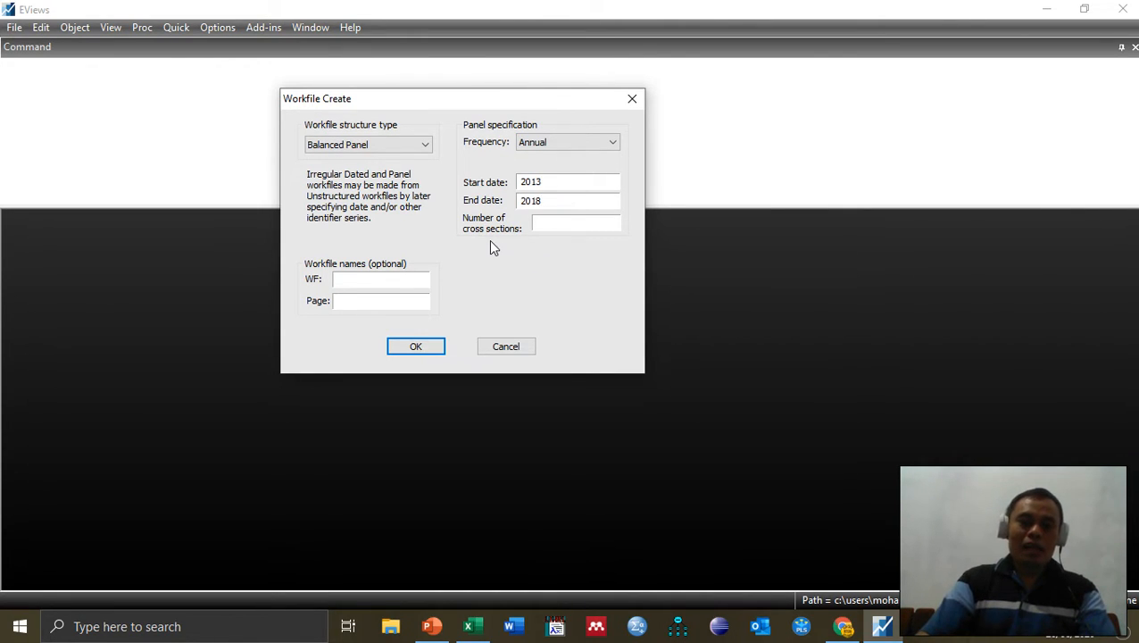
{"action": "left_click", "coordinate": [554, 225]}
{"action": "type", "text": "26"}
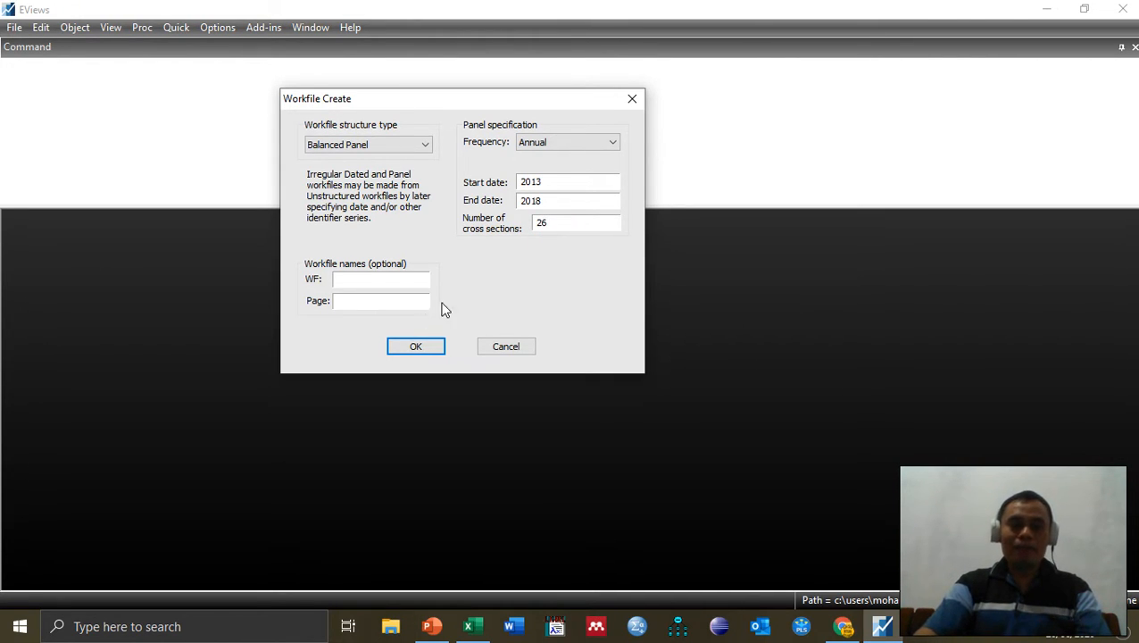
{"action": "left_click", "coordinate": [415, 345]}
{"action": "left_click_drag", "start_coordinate": [336, 345], "coordinate": [234, 225]}
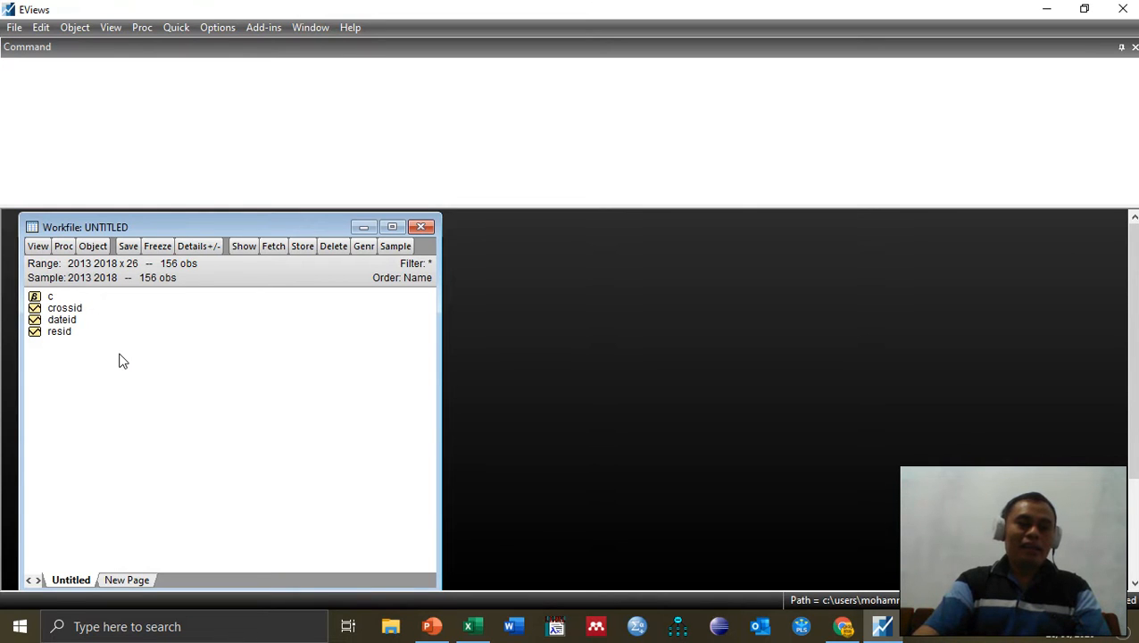
Import the Excel file Juwarto from the Bahan Narsum folder on drive E into the workfile, using its predefined range Sheet2.
{"action": "left_click", "coordinate": [64, 247]}
{"action": "mouse_move", "coordinate": [213, 495]}
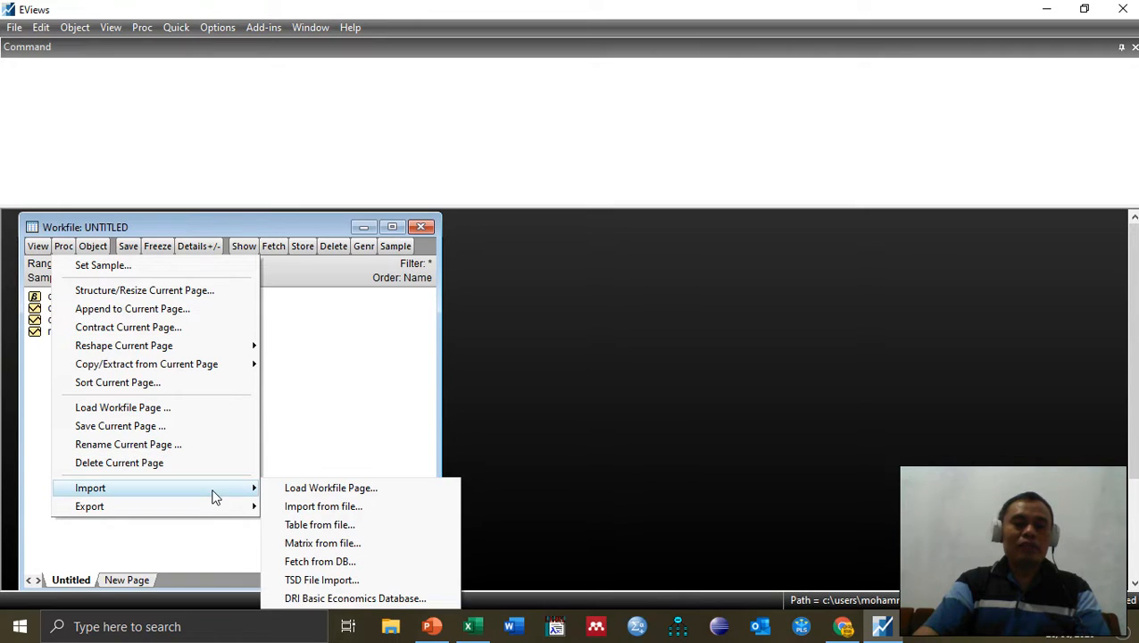
{"action": "left_click", "coordinate": [343, 506]}
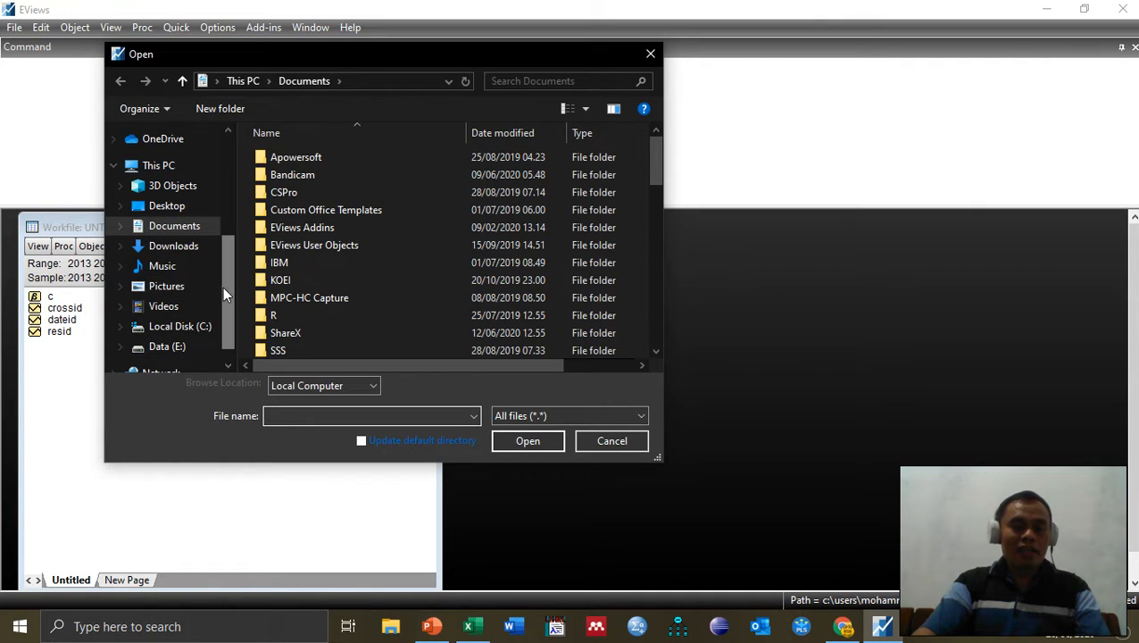
{"action": "left_click", "coordinate": [179, 354]}
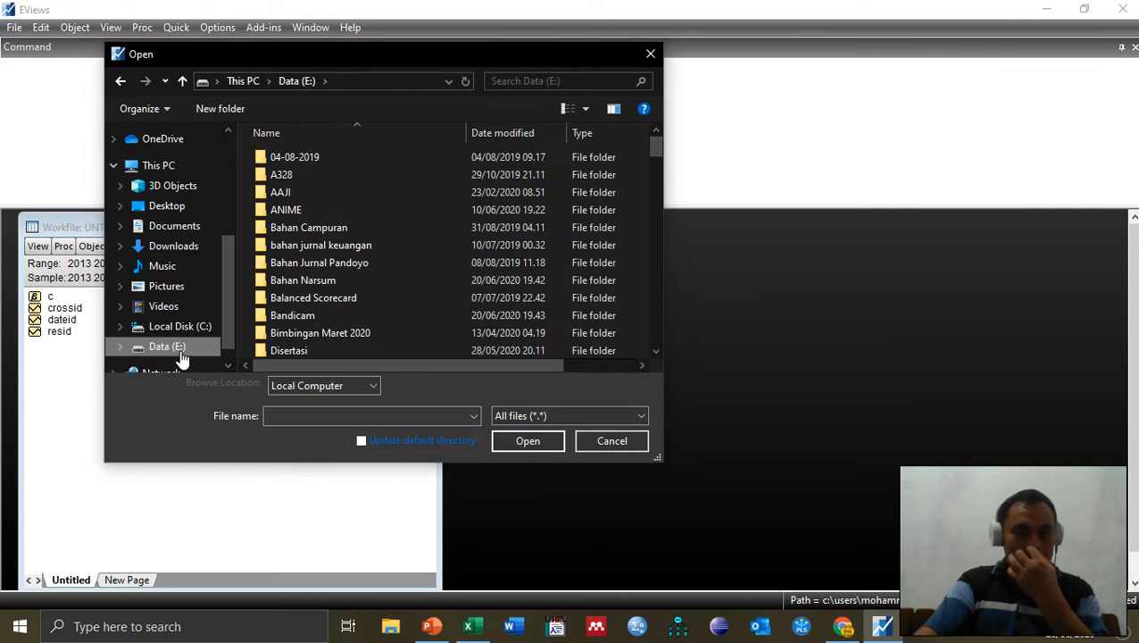
{"action": "left_click", "coordinate": [314, 280]}
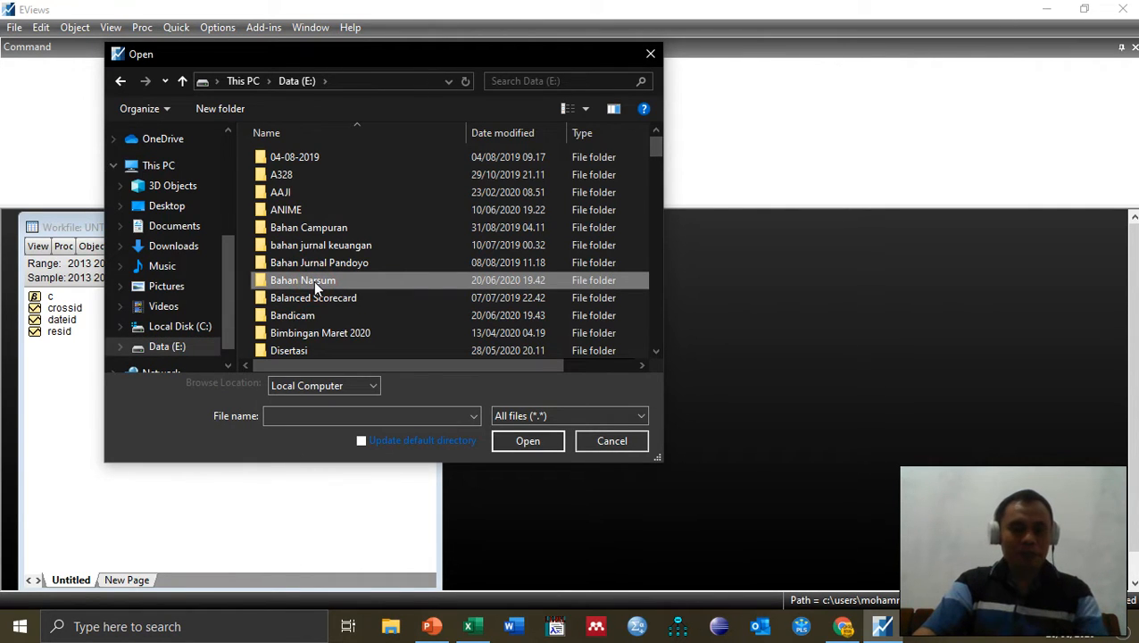
{"action": "double_click", "coordinate": [391, 280]}
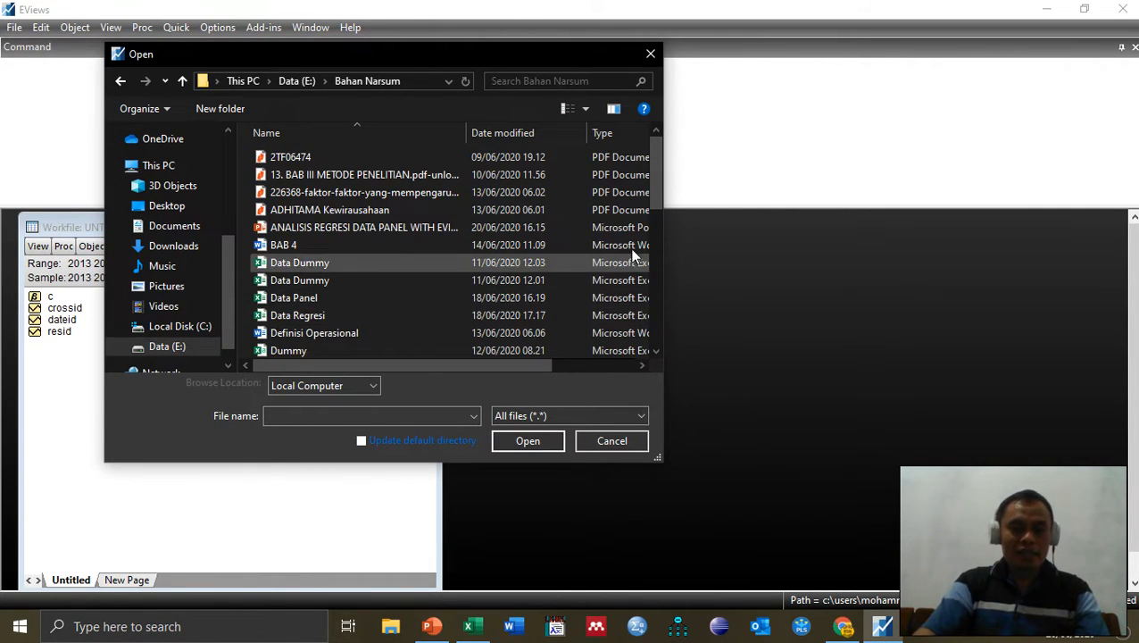
{"action": "left_click_drag", "start_coordinate": [656, 203], "coordinate": [672, 270]}
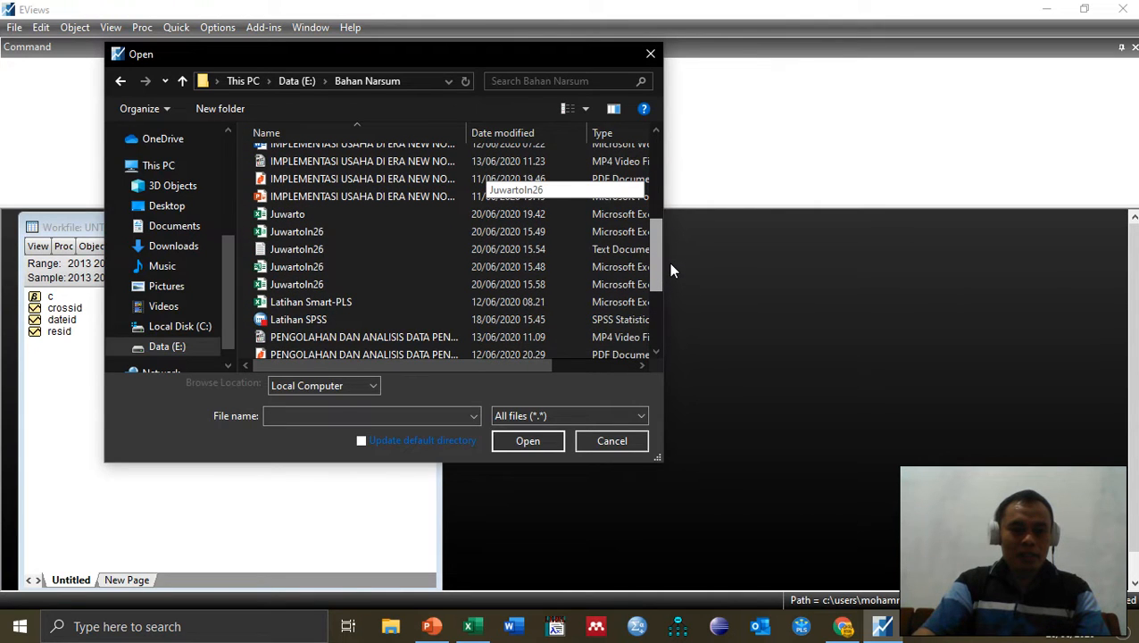
{"action": "left_click", "coordinate": [375, 217]}
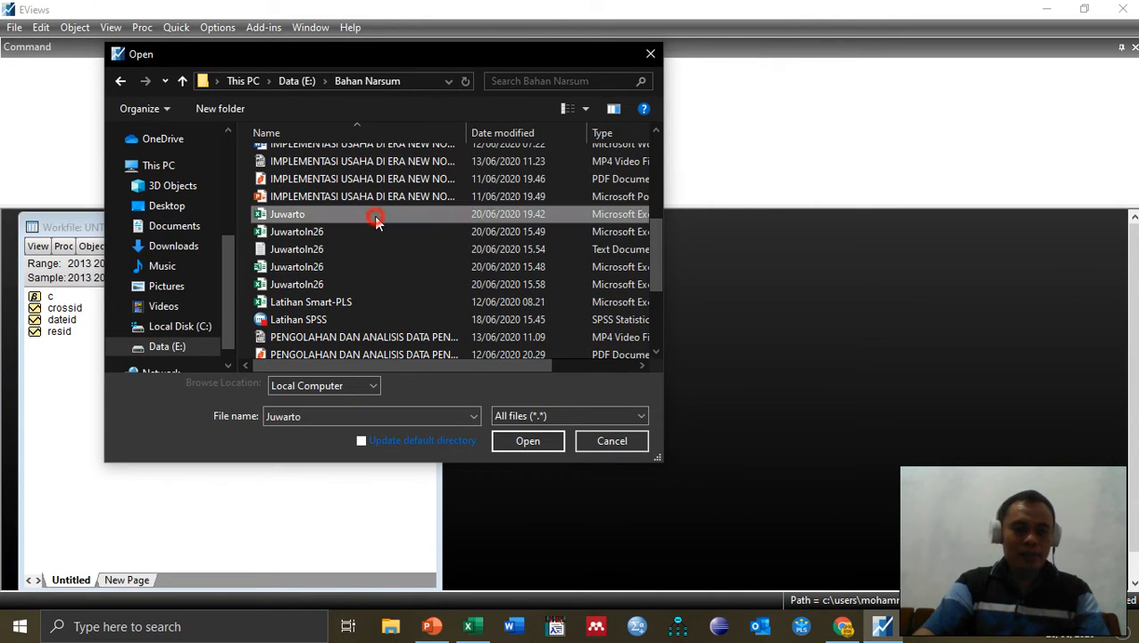
{"action": "left_click", "coordinate": [538, 445]}
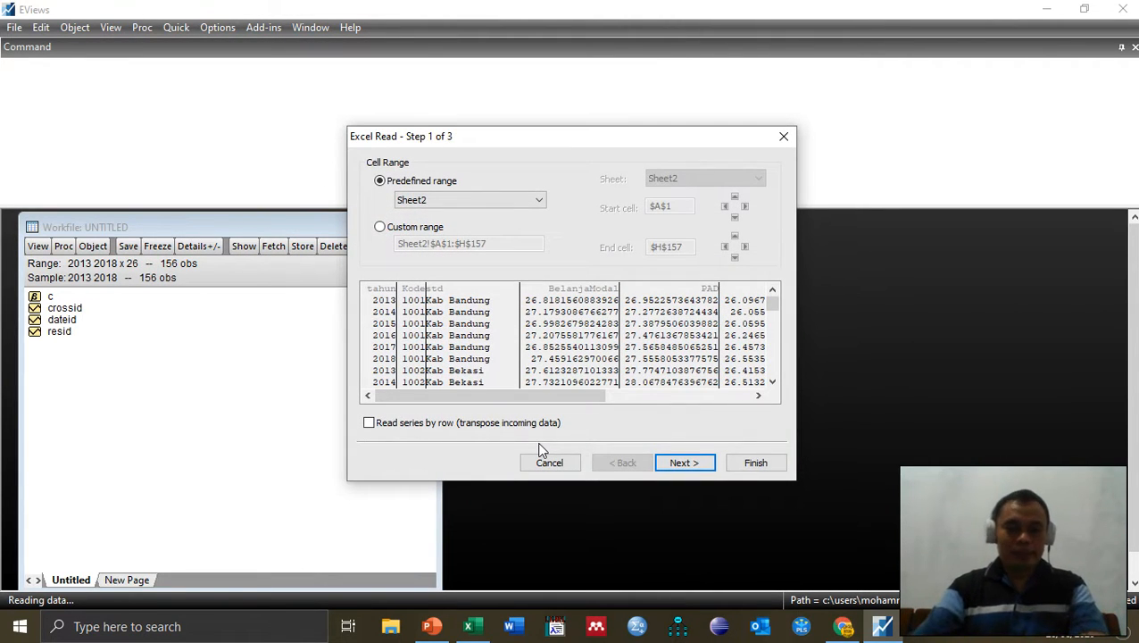
{"action": "left_click", "coordinate": [774, 466]}
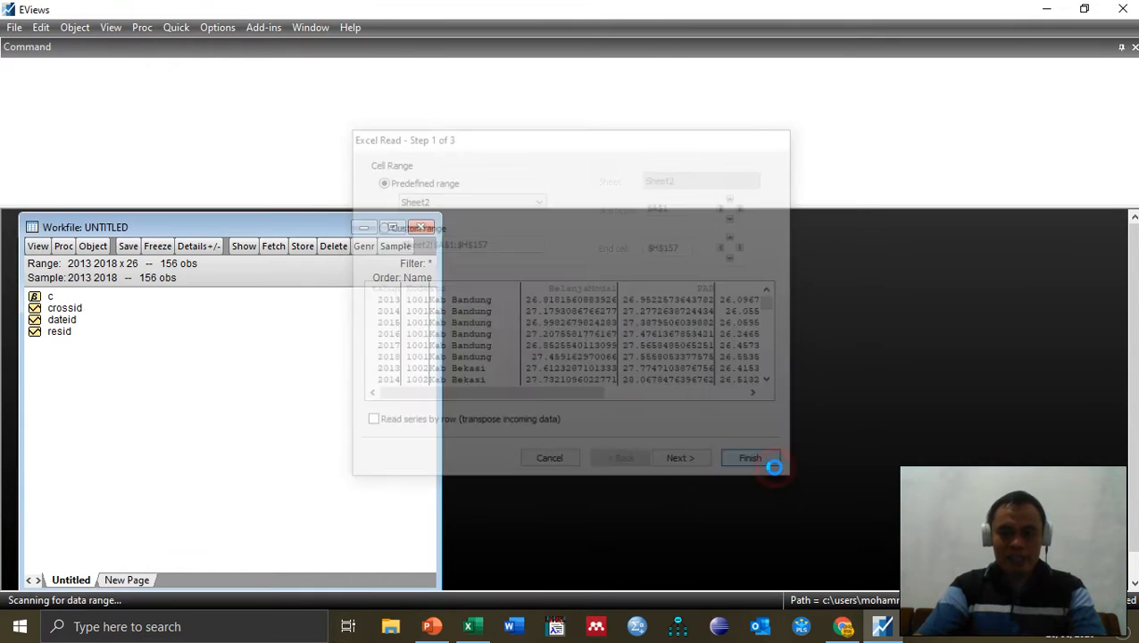
{"action": "left_click", "coordinate": [620, 338]}
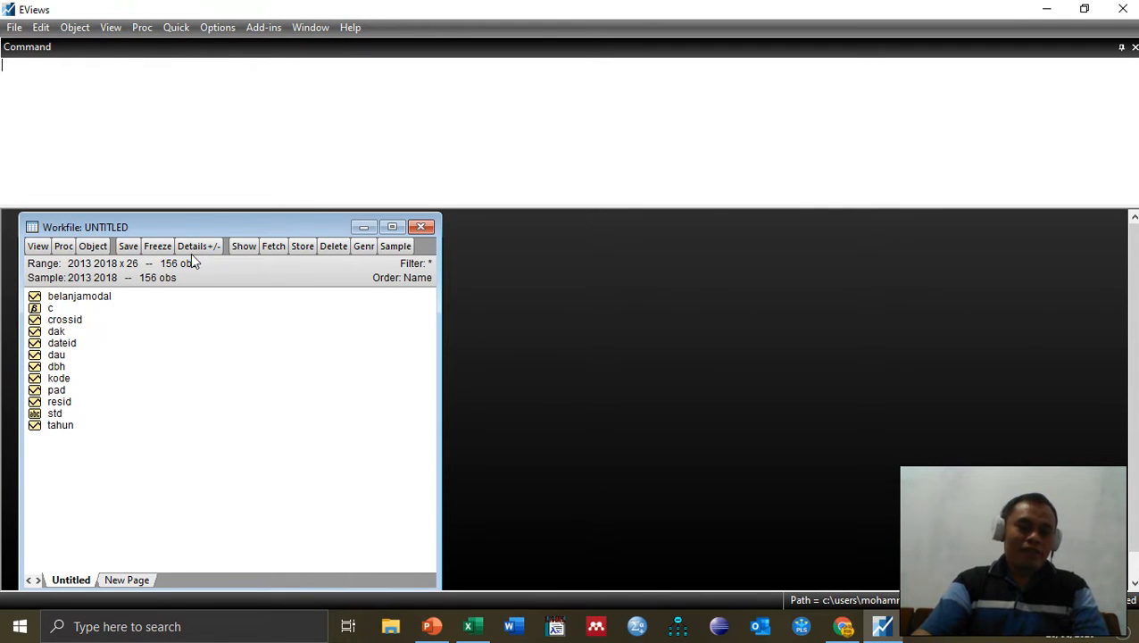
Open the belanjamodal series and place its window beside the workfile window.
{"action": "left_click", "coordinate": [96, 298]}
{"action": "double_click", "coordinate": [96, 298]}
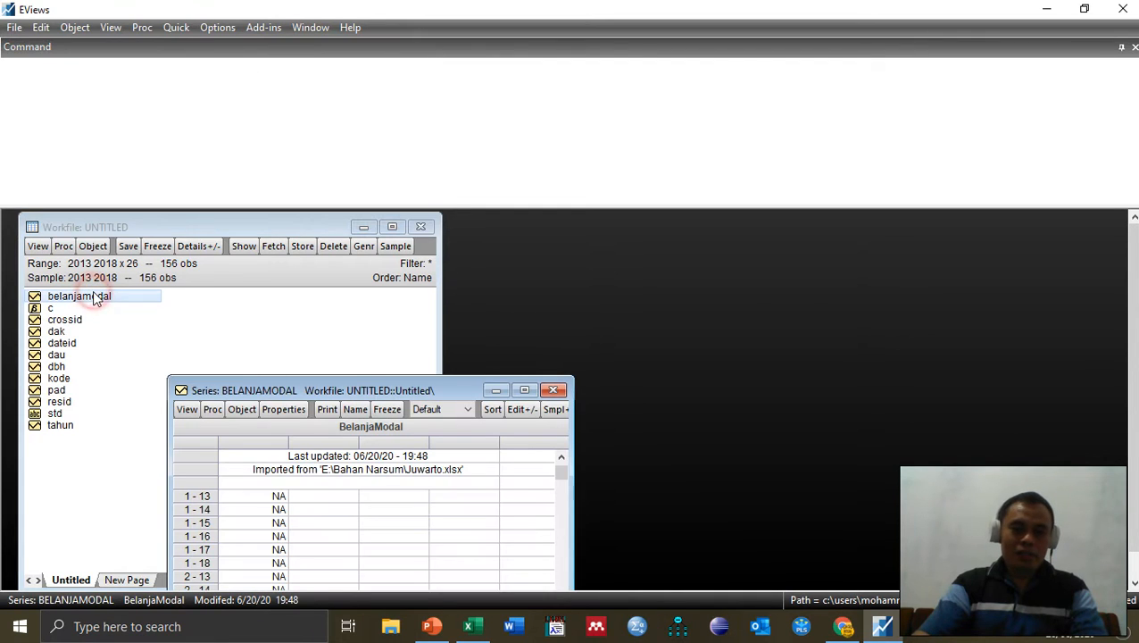
{"action": "left_click_drag", "start_coordinate": [390, 386], "coordinate": [676, 217]}
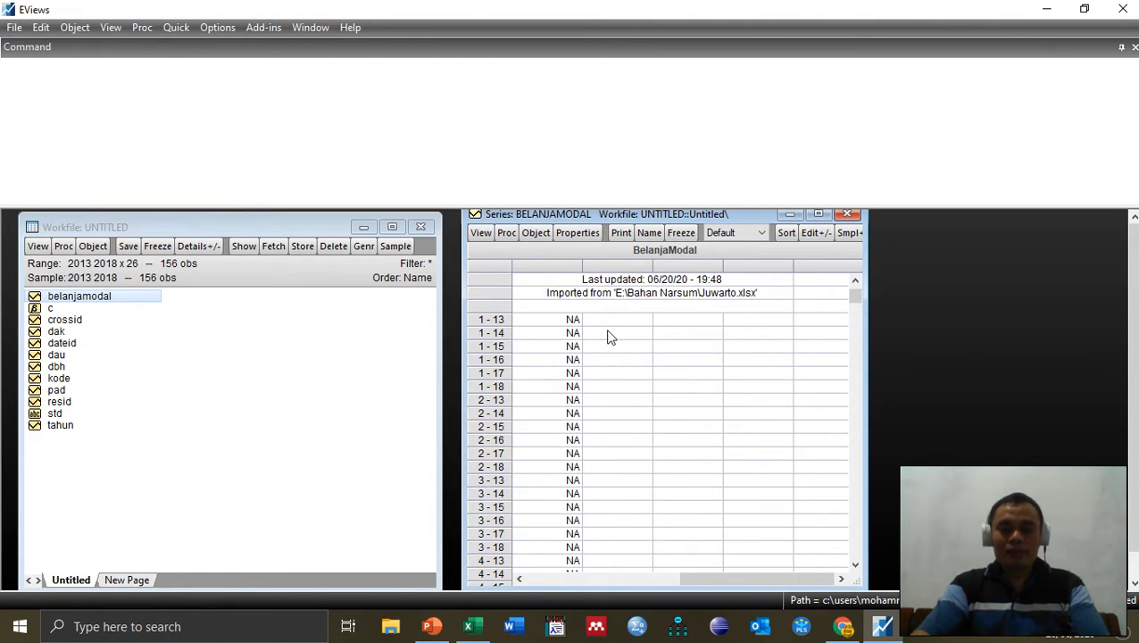
Set the belanjamodal series' display format to fixed decimal with 2 decimal places and comma as decimal.
{"action": "left_click", "coordinate": [538, 324]}
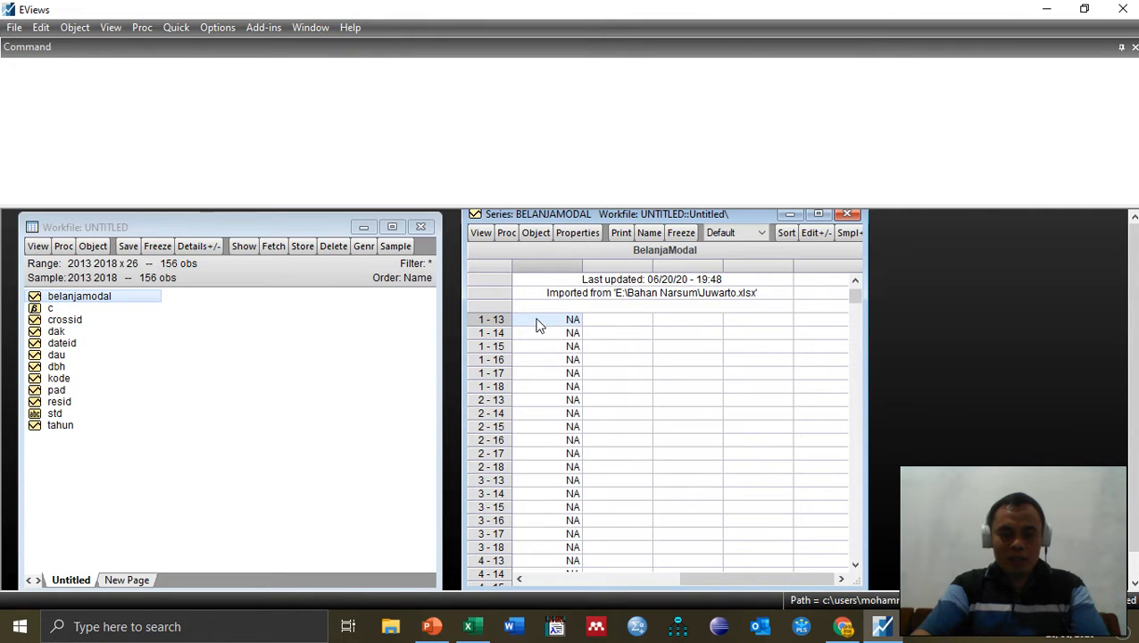
{"action": "right_click", "coordinate": [539, 324]}
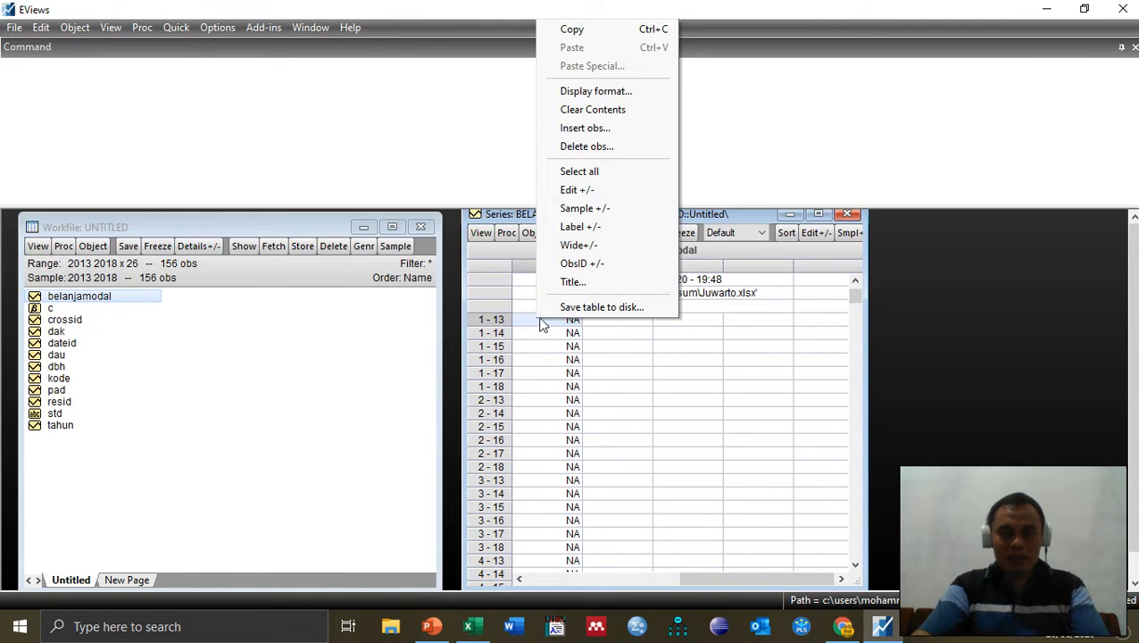
{"action": "left_click", "coordinate": [620, 95]}
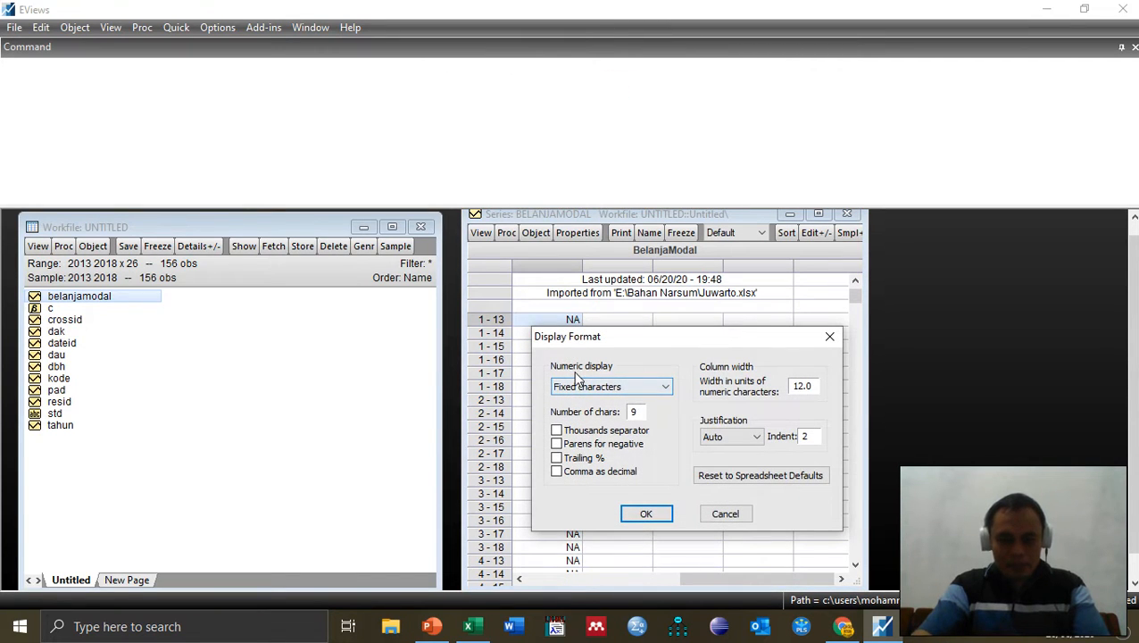
{"action": "left_click", "coordinate": [666, 386]}
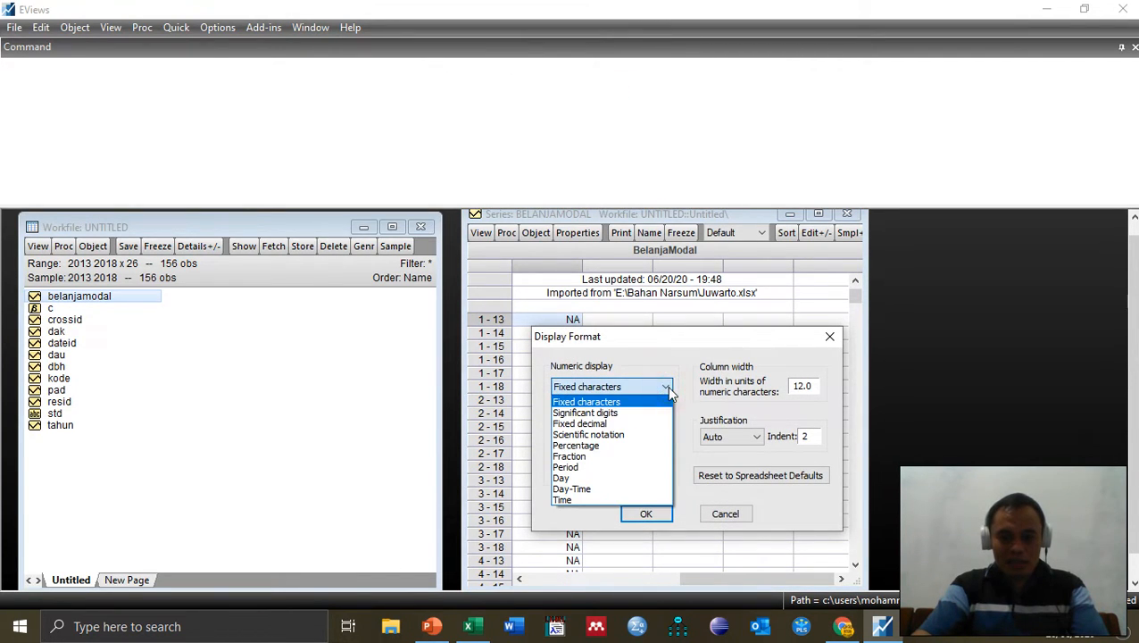
{"action": "left_click", "coordinate": [637, 424]}
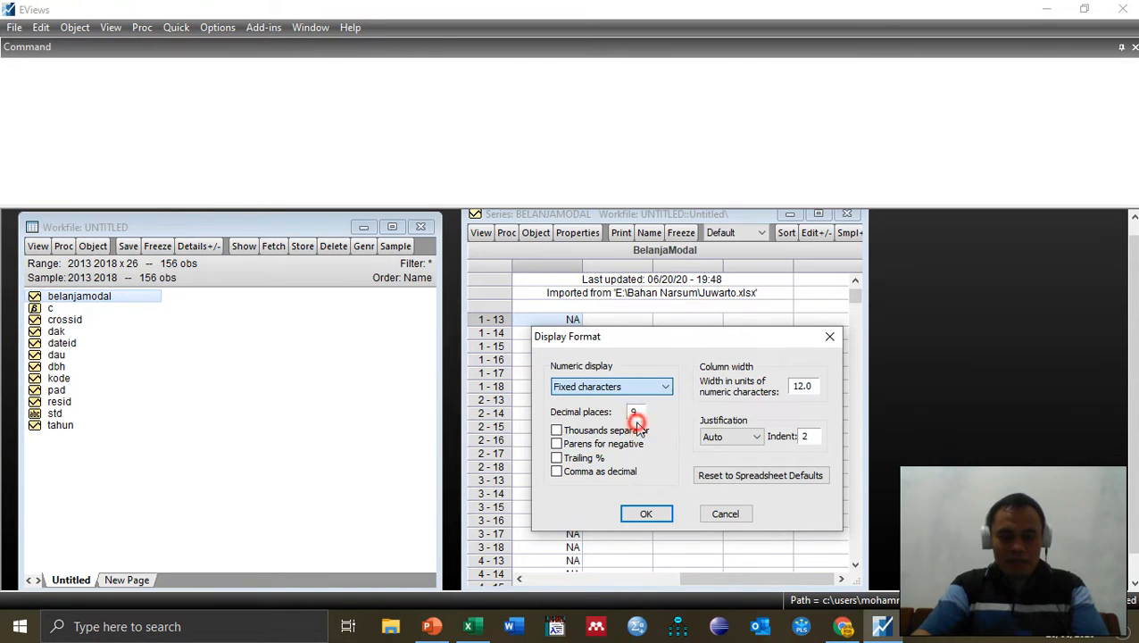
{"action": "left_click", "coordinate": [575, 472]}
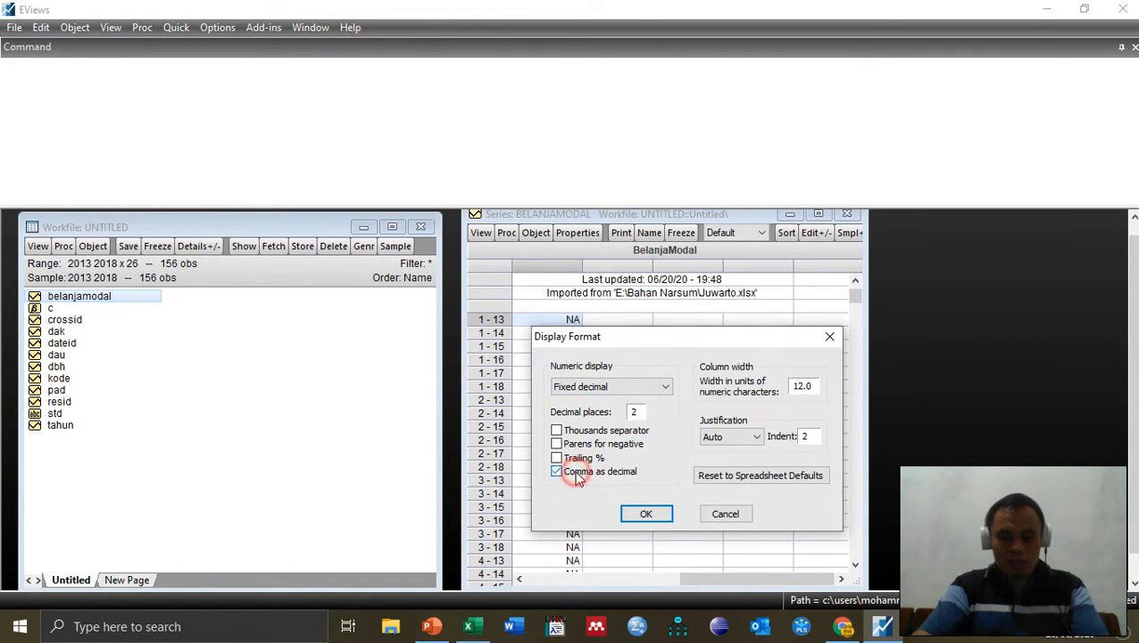
{"action": "left_click", "coordinate": [644, 514]}
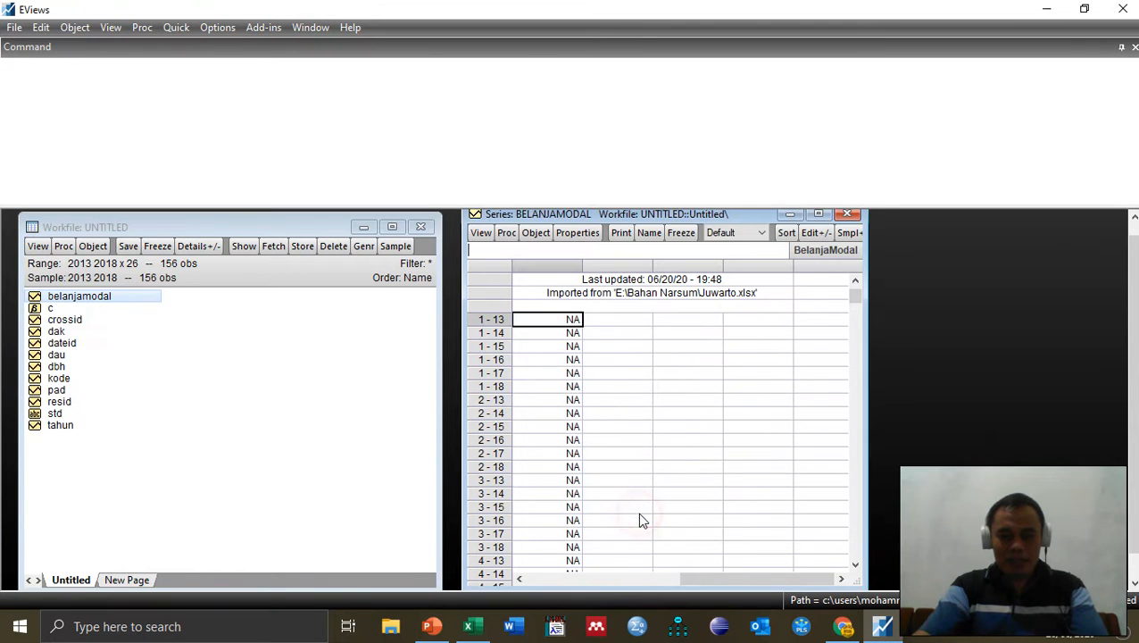
Switch to the Juwarto workbook in Excel and copy the BelanjaModal values in D2:D157.
{"action": "left_click", "coordinate": [471, 627]}
{"action": "left_click", "coordinate": [362, 414]}
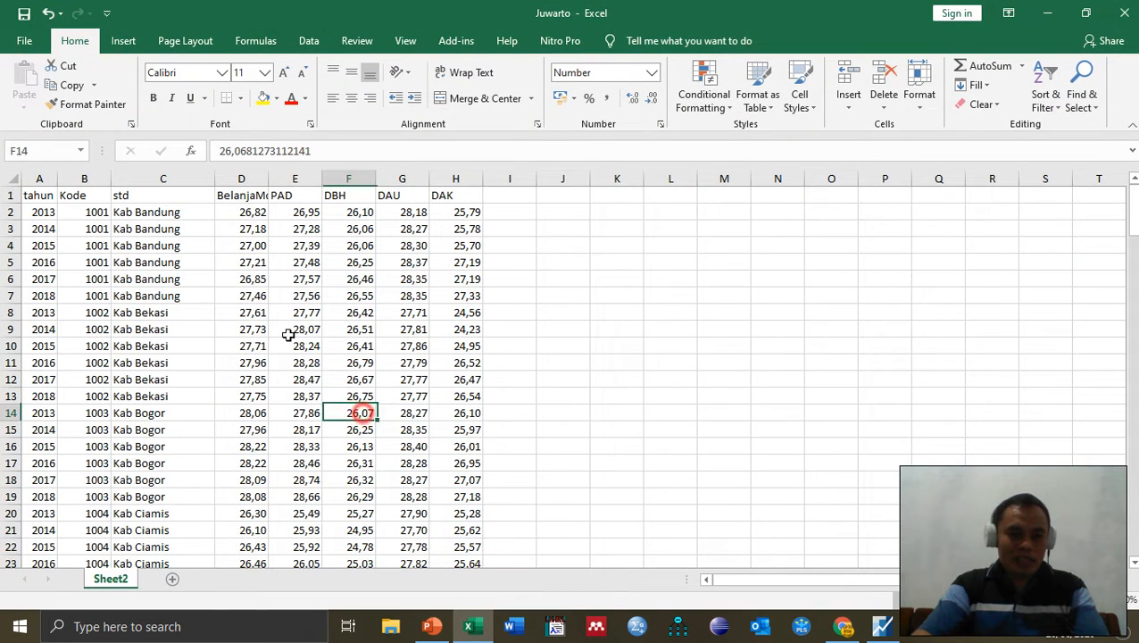
{"action": "left_click", "coordinate": [253, 215]}
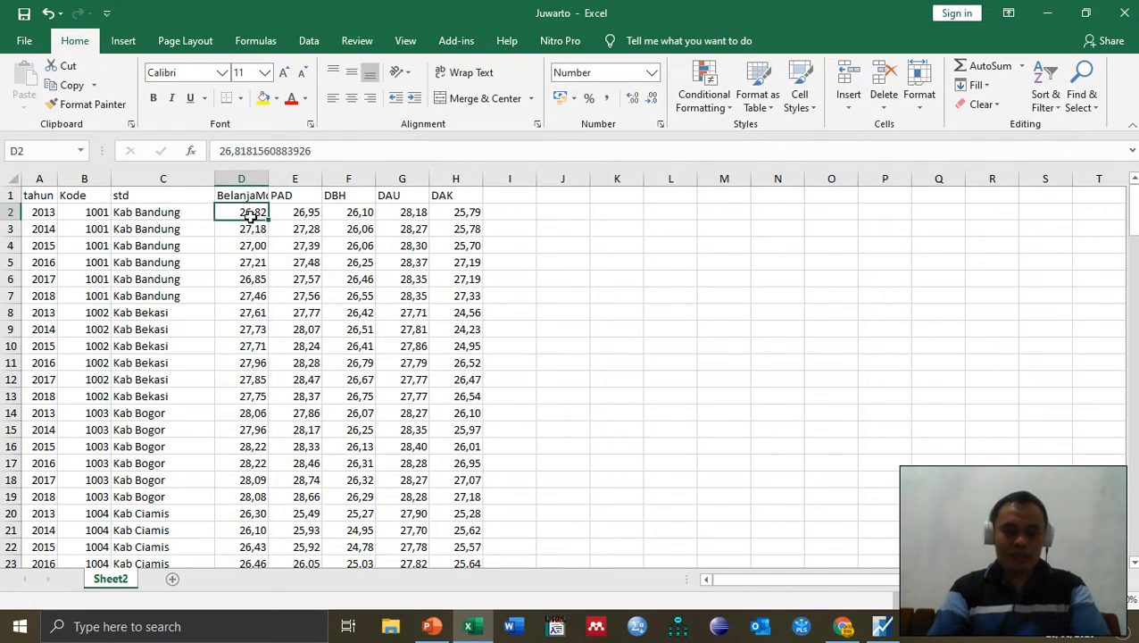
{"action": "key", "text": "shift+Down"}
{"action": "key", "text": "shift+Down"}
{"action": "key", "text": "shift+Down"}
{"action": "key", "text": "shift+Page_Down"}
{"action": "key", "text": "shift+Page_Down"}
{"action": "key", "text": "shift+Page_Down"}
{"action": "key", "text": "shift+Page_Down"}
{"action": "key", "text": "shift+Page_Down"}
{"action": "key", "text": "shift+Page_Down"}
{"action": "key", "text": "shift+Page_Down"}
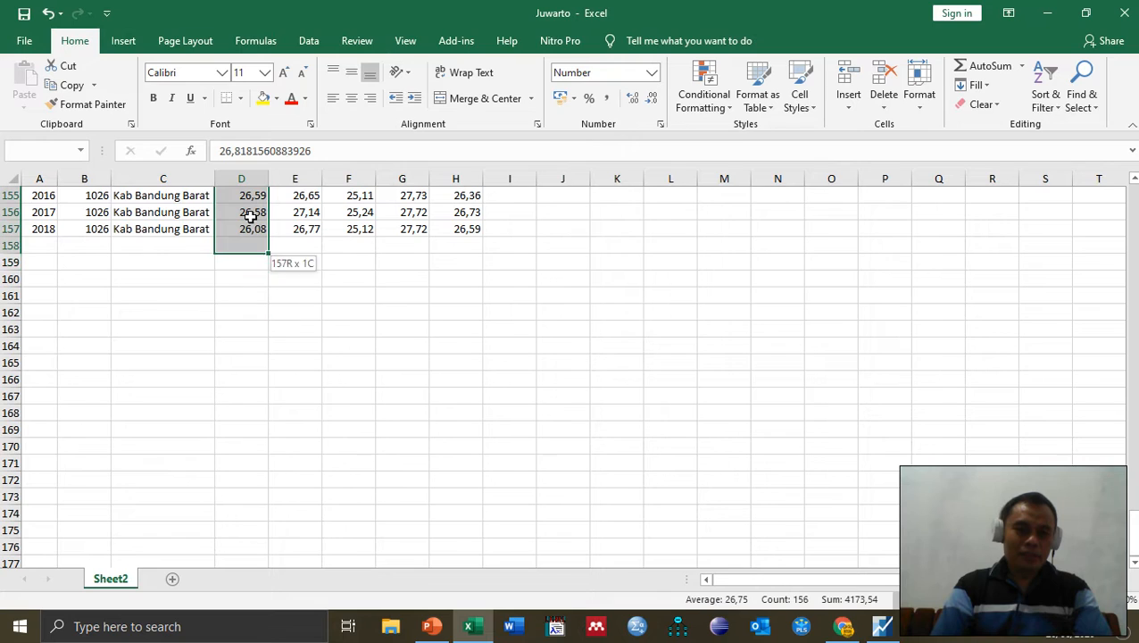
{"action": "key", "text": "shift+Up"}
{"action": "key", "text": "ctrl+c"}
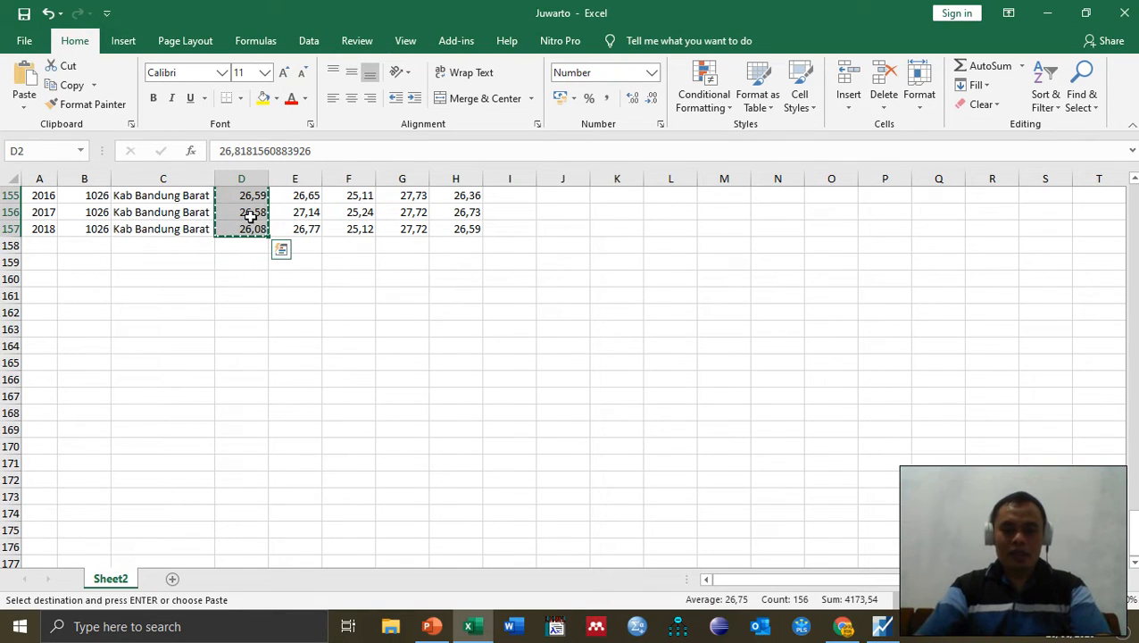
Switch back to EViews and paste the copied values into the belanjamodal series, starting at observation 1 - 13.
{"action": "left_click", "coordinate": [884, 628]}
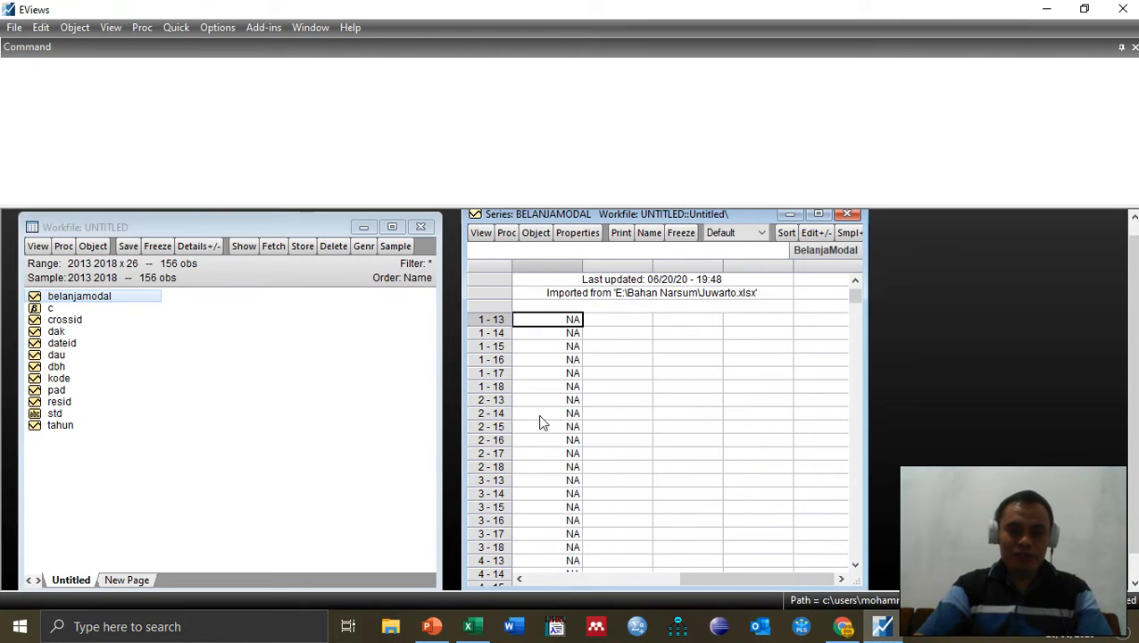
{"action": "right_click", "coordinate": [541, 323]}
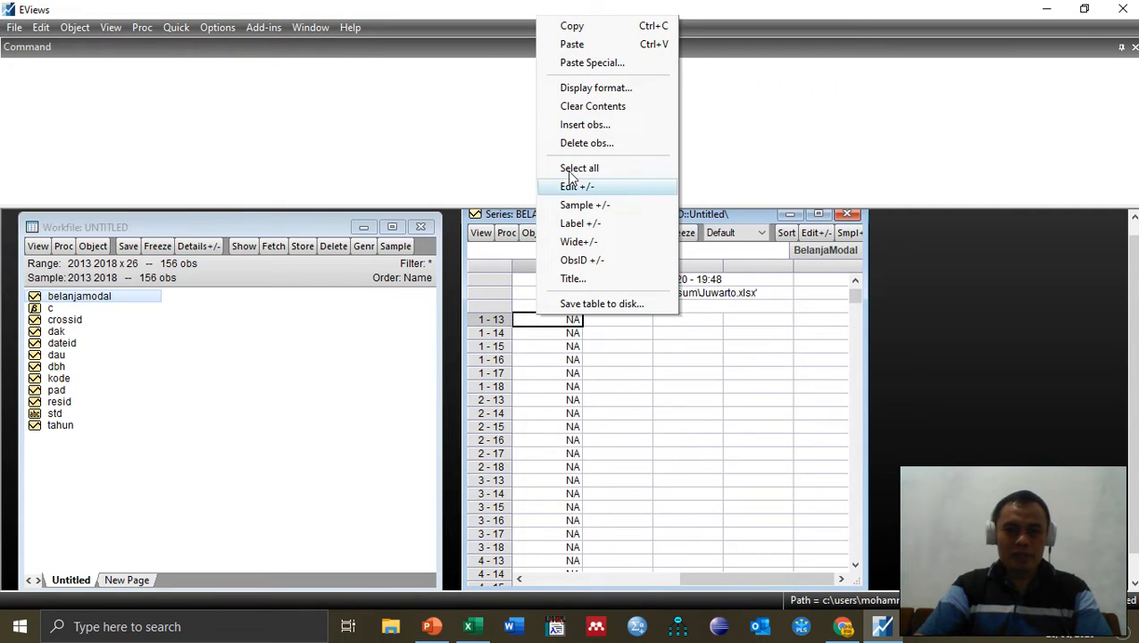
{"action": "left_click", "coordinate": [576, 45]}
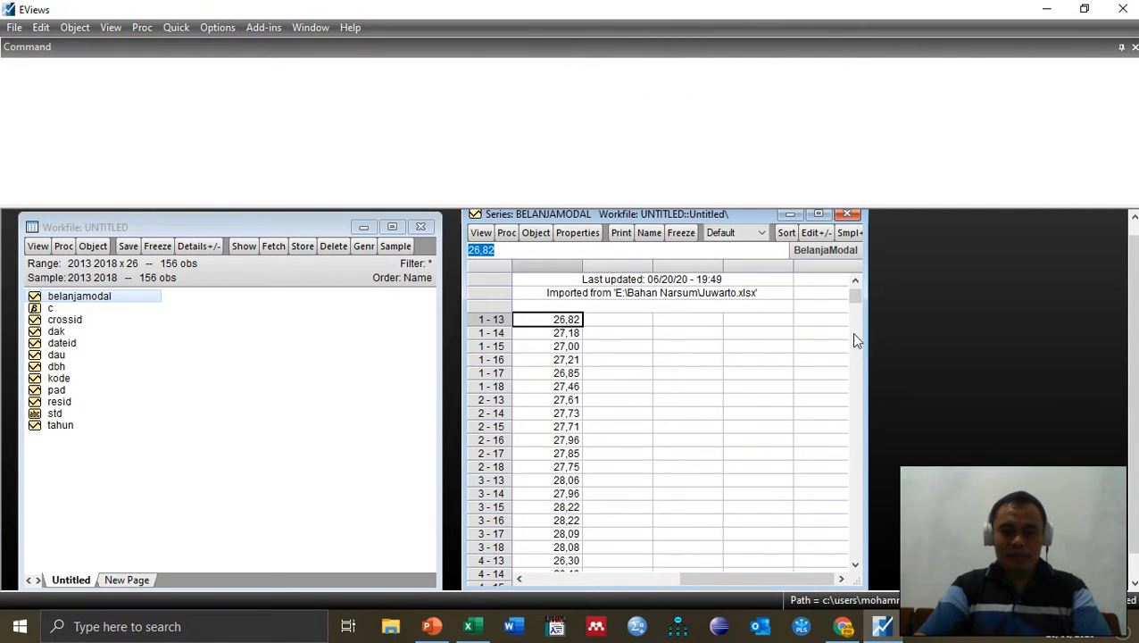
Check the pasted belanjamodal values across the cross sections for completeness.
{"action": "left_click", "coordinate": [578, 400]}
{"action": "key", "text": "Page_Down"}
{"action": "key", "text": "Page_Down"}
{"action": "key", "text": "Page_Down"}
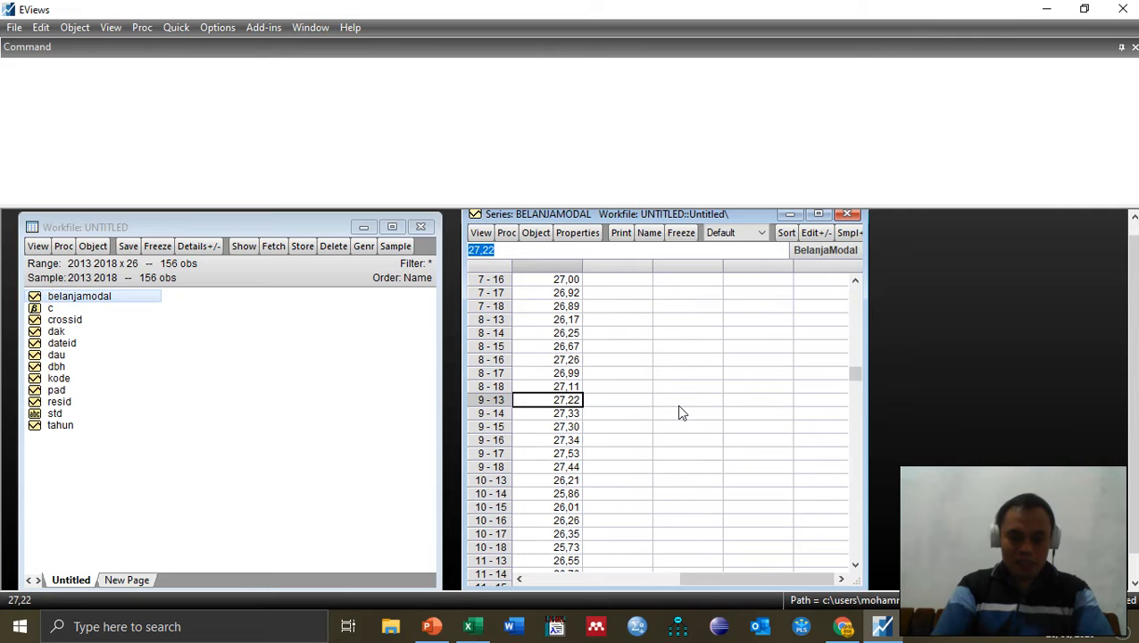
{"action": "key", "text": "Page_Down"}
{"action": "key", "text": "Page_Down"}
{"action": "key", "text": "Page_Down"}
{"action": "key", "text": "Page_Down"}
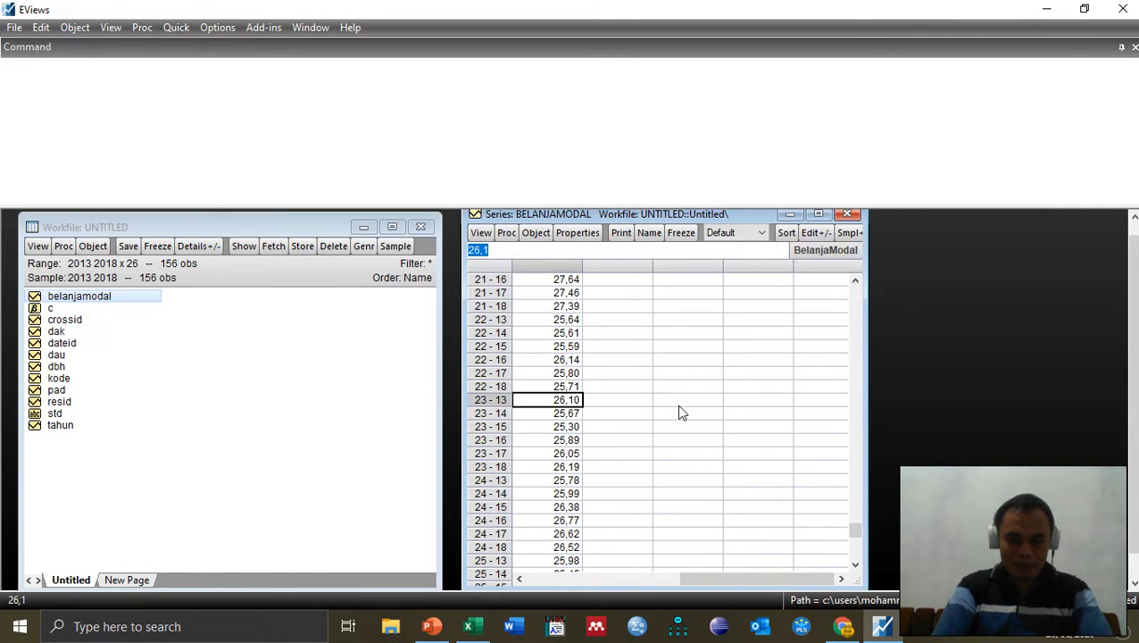
Review the belanjamodal values back up to the first cross section and close the series.
{"action": "key", "text": "Page_Down"}
{"action": "key", "text": "Page_Up"}
{"action": "key", "text": "Page_Up"}
{"action": "key", "text": "Page_Up"}
{"action": "key", "text": "Page_Up"}
{"action": "key", "text": "Page_Up"}
{"action": "key", "text": "Page_Up"}
{"action": "key", "text": "Page_Up"}
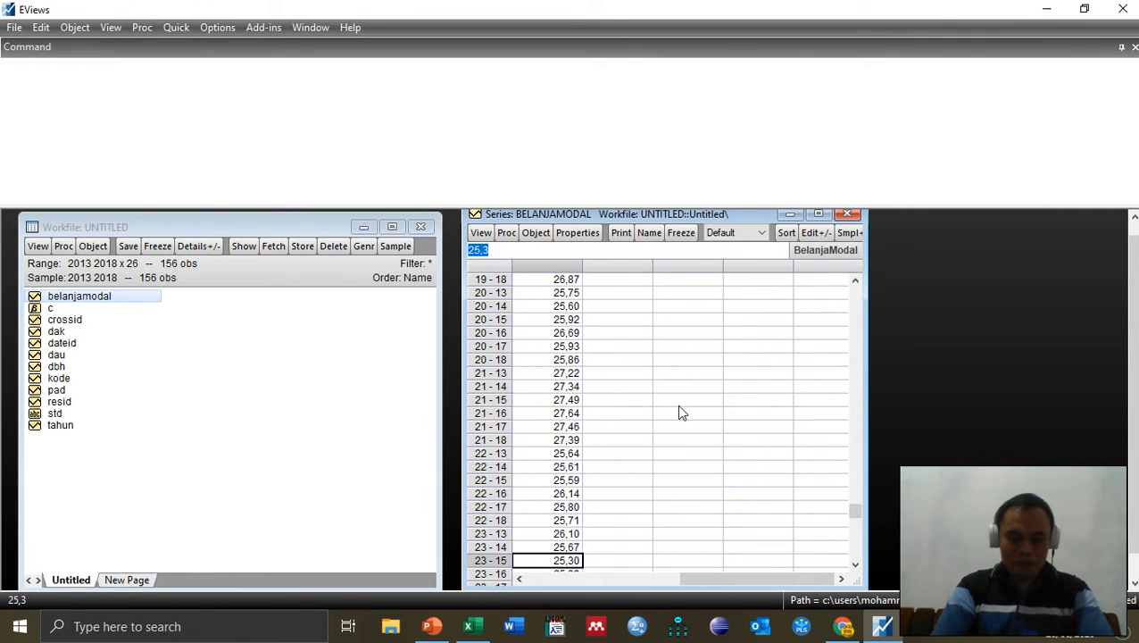
{"action": "key", "text": "Page_Up"}
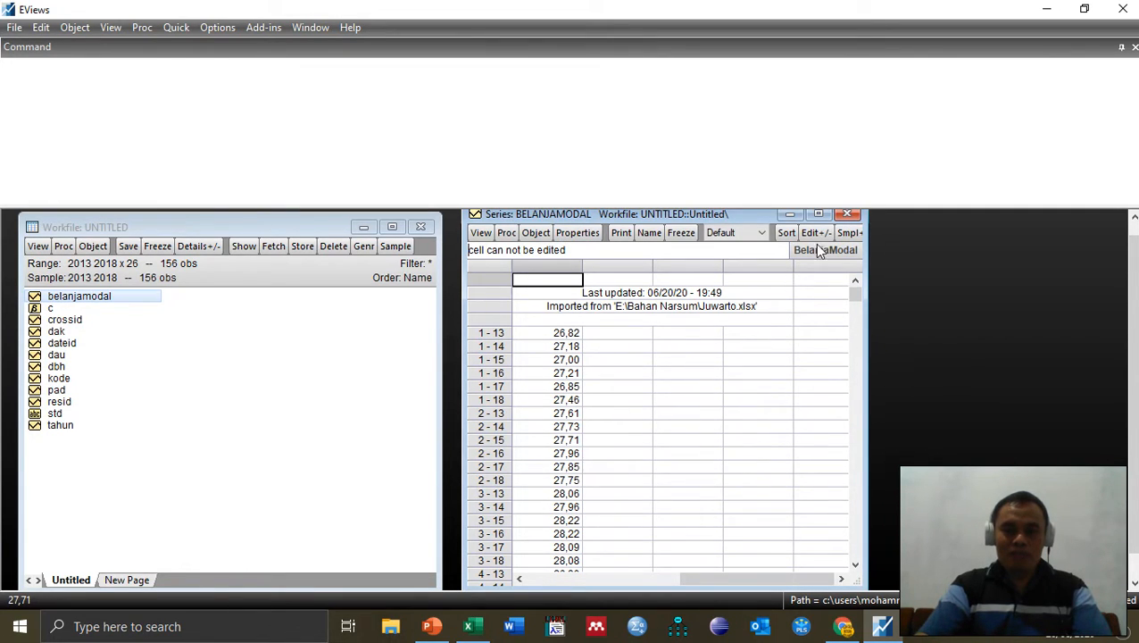
{"action": "left_click", "coordinate": [848, 216]}
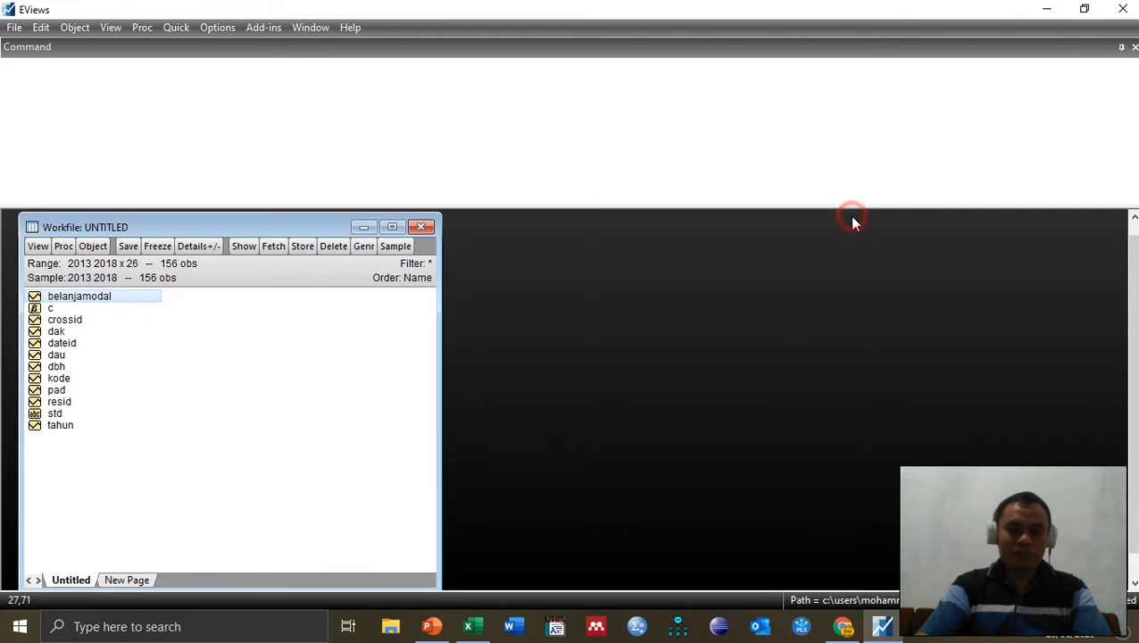
Open the pad series and set its display format to fixed decimal with 2 decimal places and comma as decimal.
{"action": "double_click", "coordinate": [57, 390]}
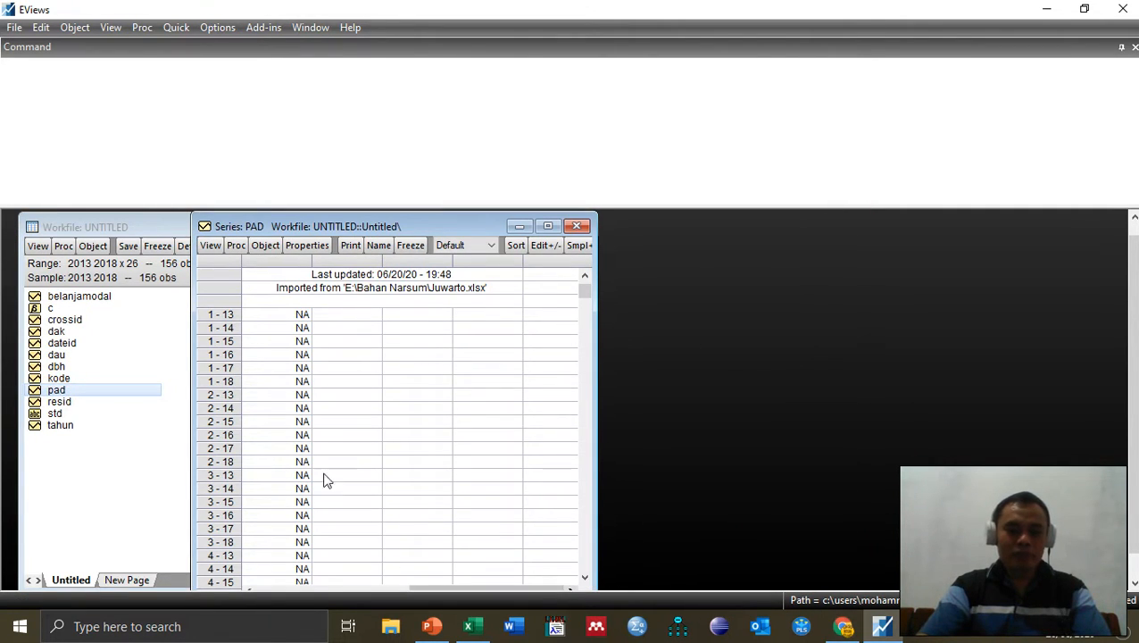
{"action": "left_click", "coordinate": [280, 316]}
{"action": "right_click", "coordinate": [280, 316]}
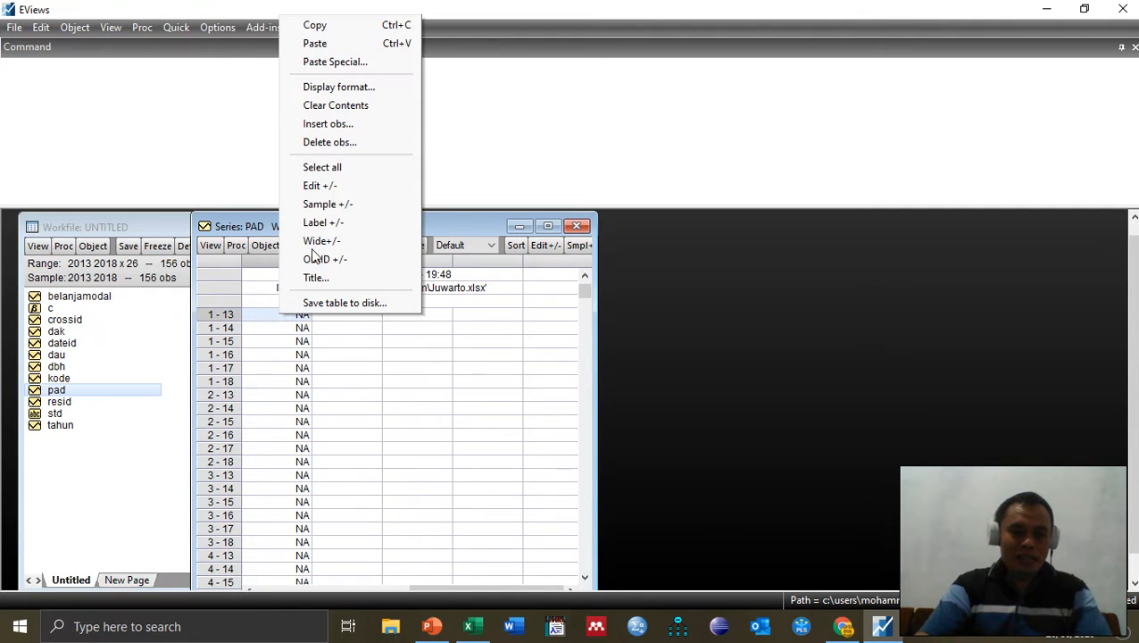
{"action": "left_click", "coordinate": [353, 87]}
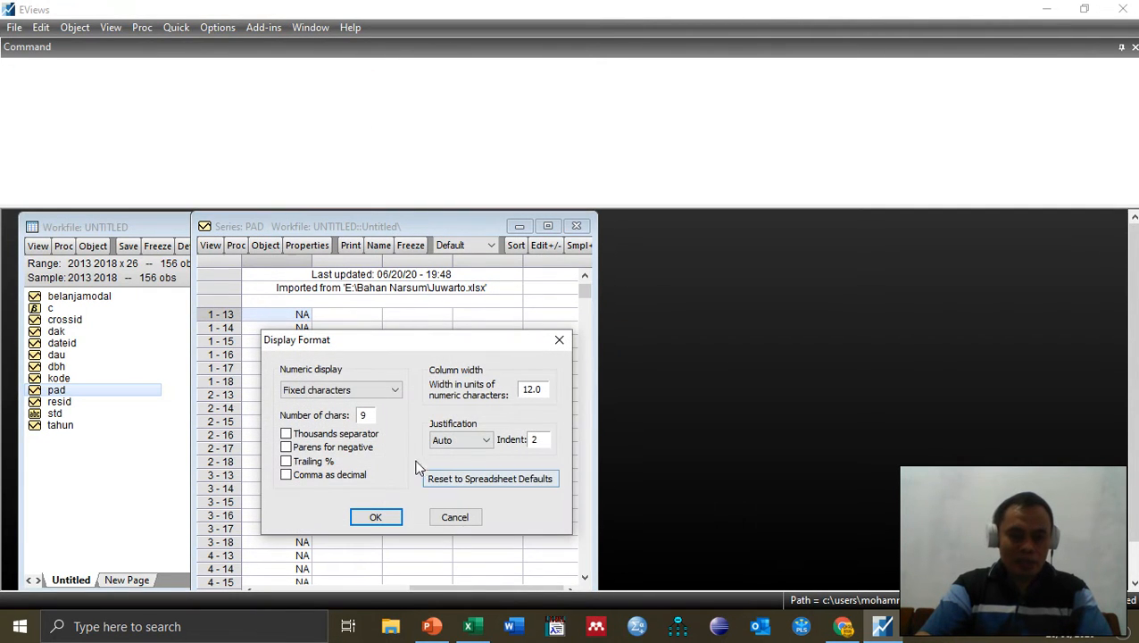
{"action": "left_click", "coordinate": [398, 390]}
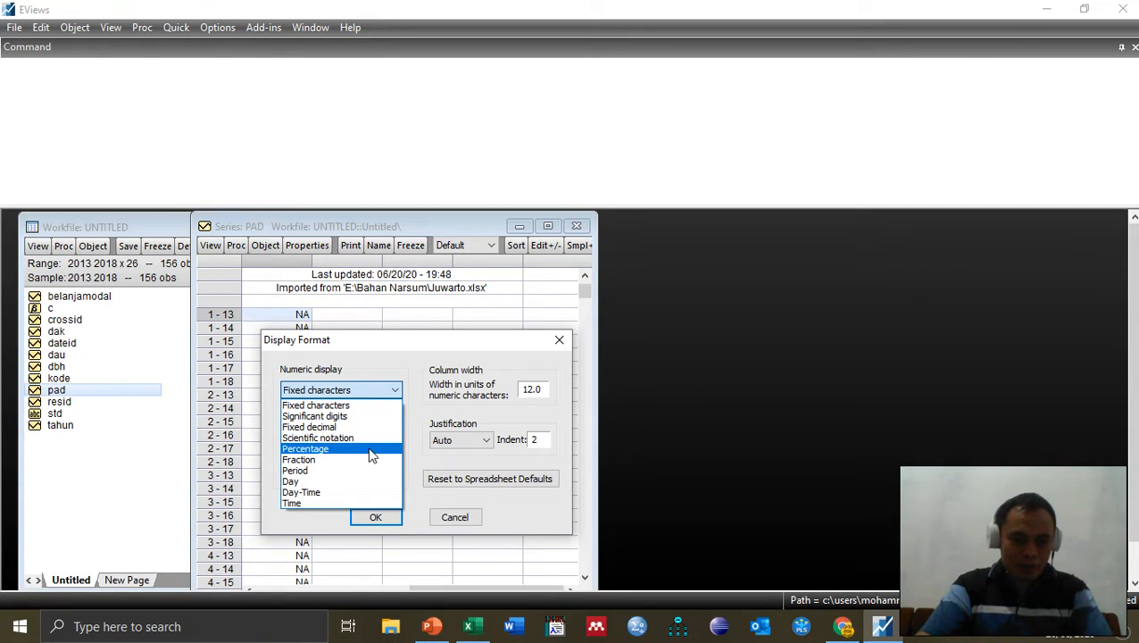
{"action": "left_click", "coordinate": [367, 427]}
{"action": "left_click", "coordinate": [327, 477]}
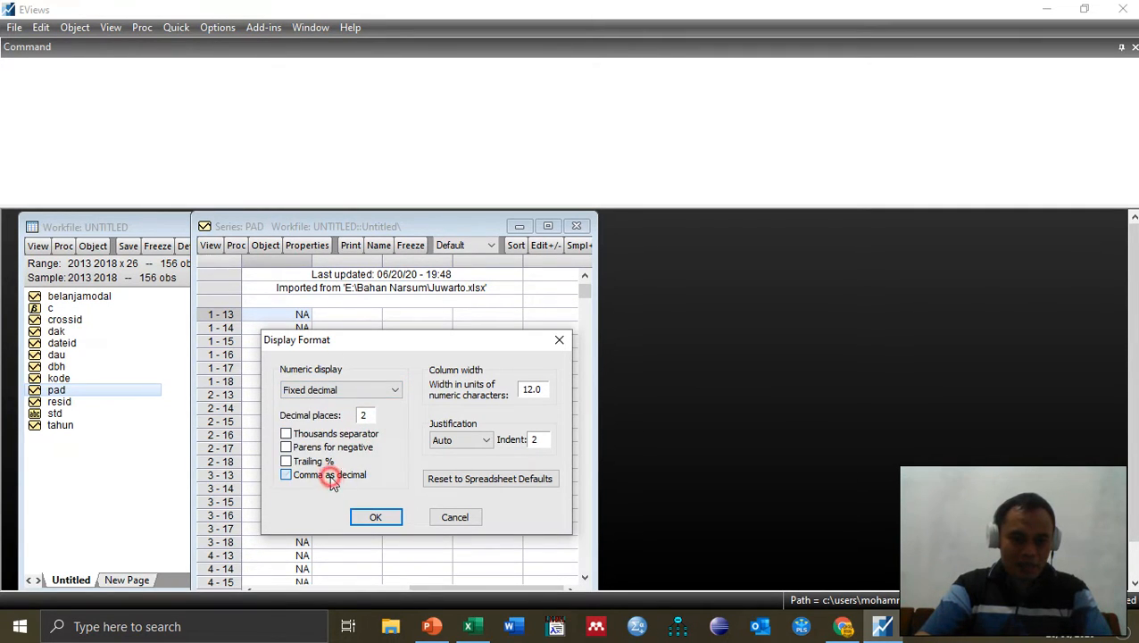
{"action": "left_click", "coordinate": [375, 517]}
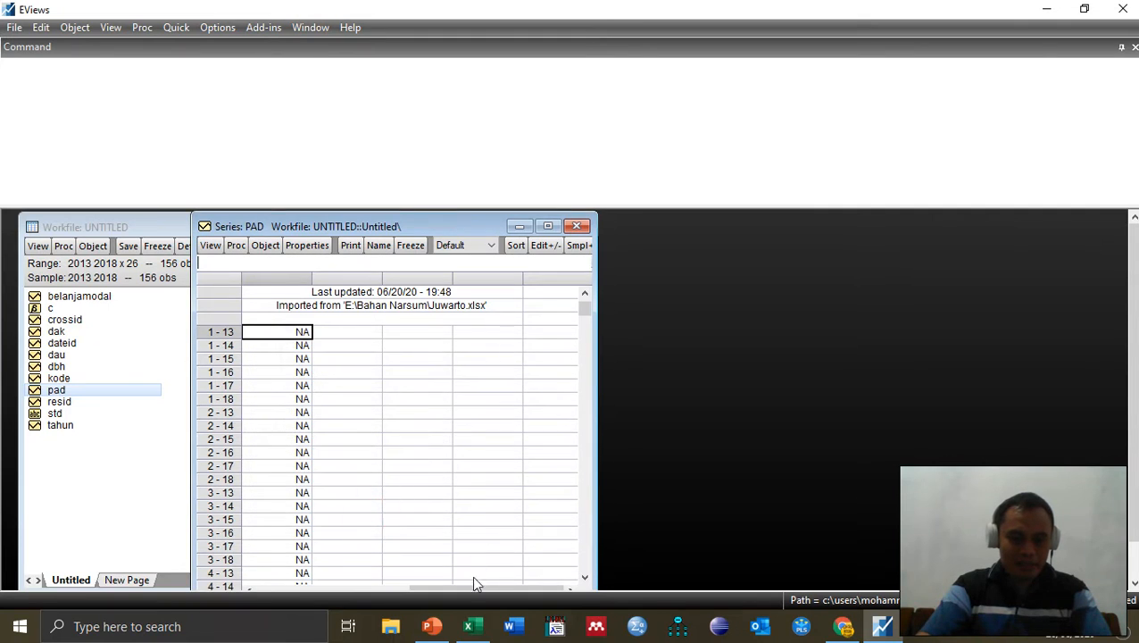
Switch to the Juwarto workbook in Excel and copy the PAD values in E2:E157.
{"action": "left_click", "coordinate": [471, 626]}
{"action": "scroll", "coordinate": [491, 345], "scroll_direction": "up", "scroll_amount": 5}
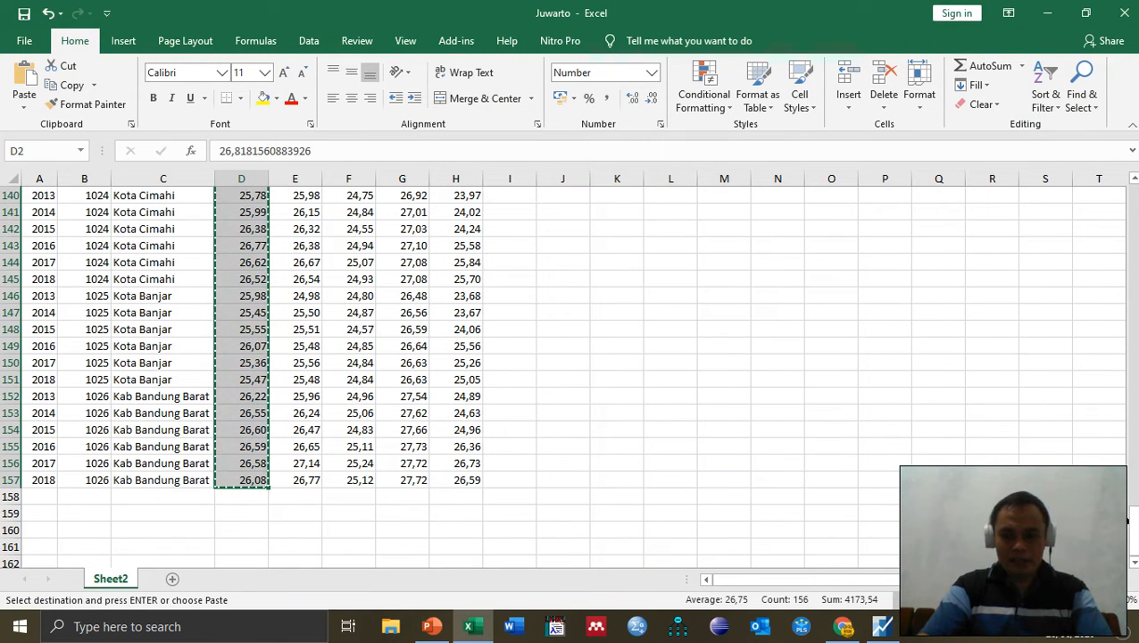
{"action": "left_click_drag", "start_coordinate": [1134, 533], "coordinate": [1134, 204]}
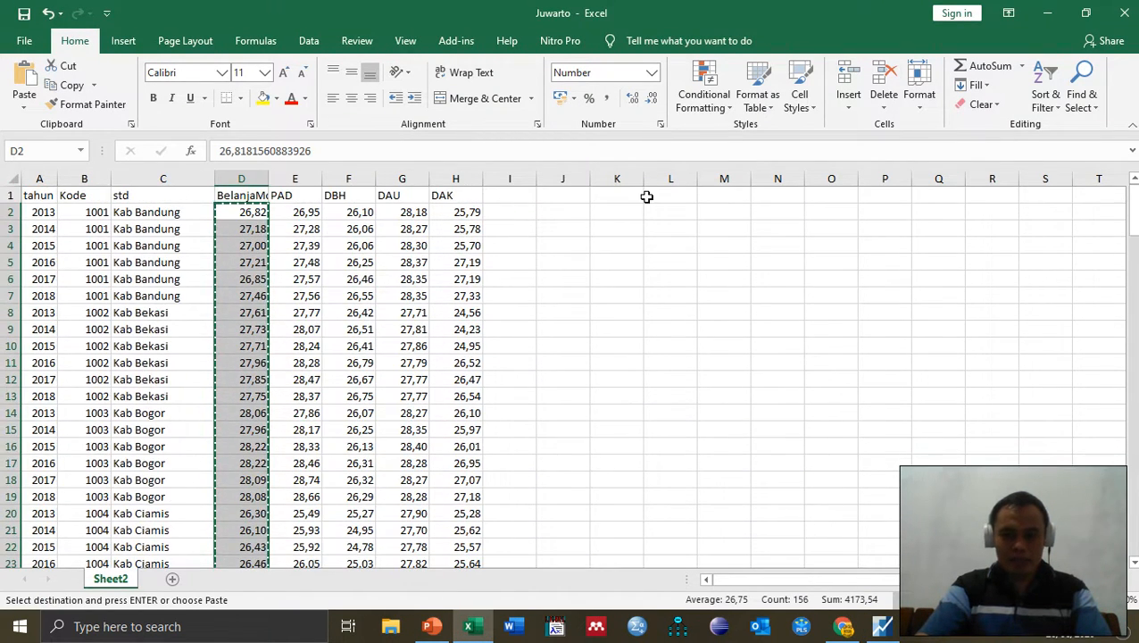
{"action": "left_click", "coordinate": [315, 229]}
{"action": "left_click_drag", "start_coordinate": [309, 212], "coordinate": [313, 220]}
{"action": "key", "text": "ctrl+c"}
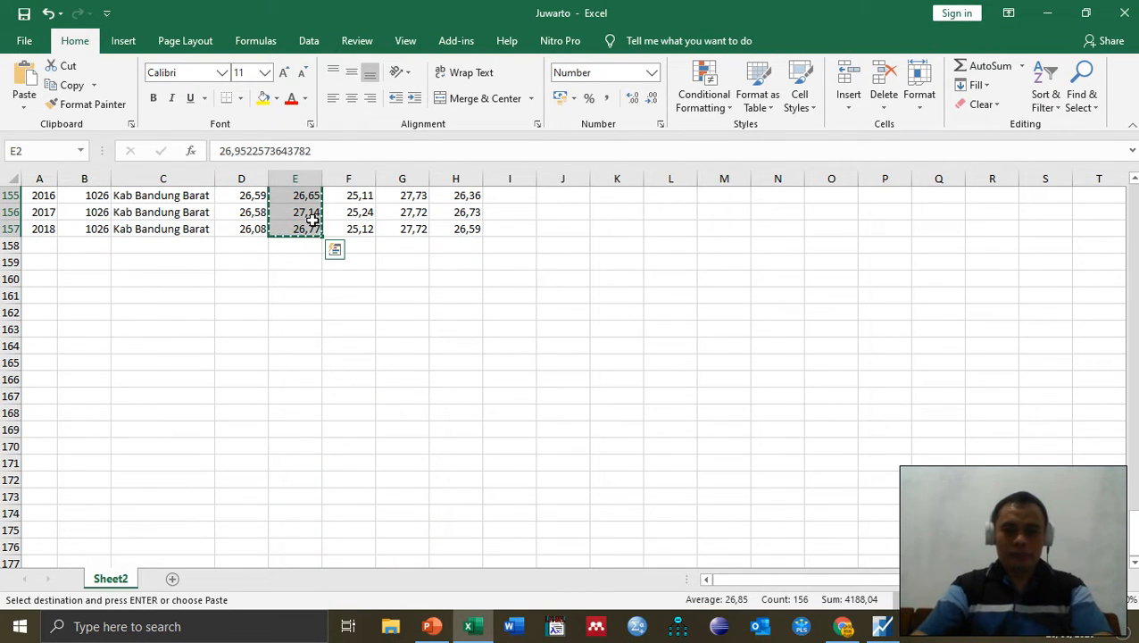
Switch back to EViews, paste the copied values into the pad series starting at observation 1 - 13, and close the series.
{"action": "left_click", "coordinate": [884, 628]}
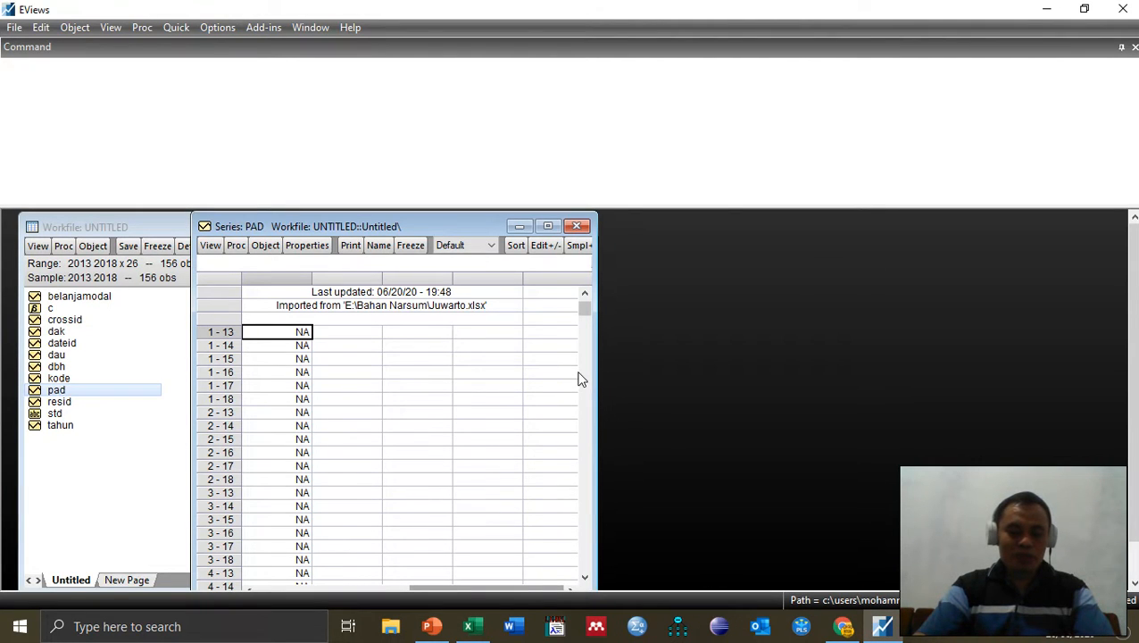
{"action": "key", "text": "ctrl+v"}
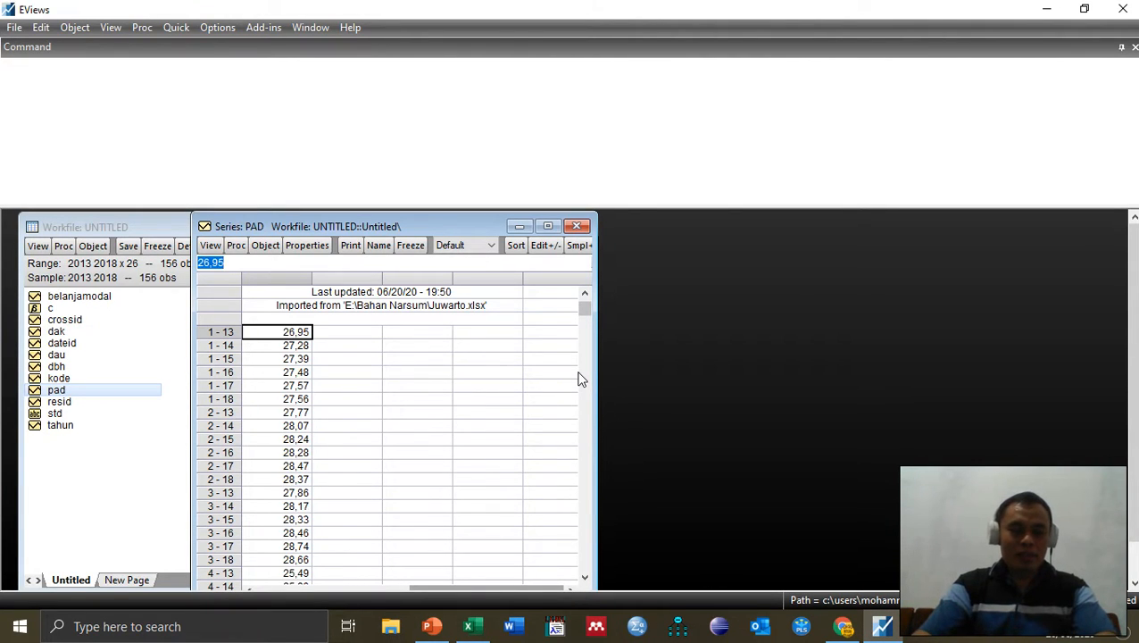
{"action": "scroll", "coordinate": [578, 380], "scroll_direction": "down", "scroll_amount": 4}
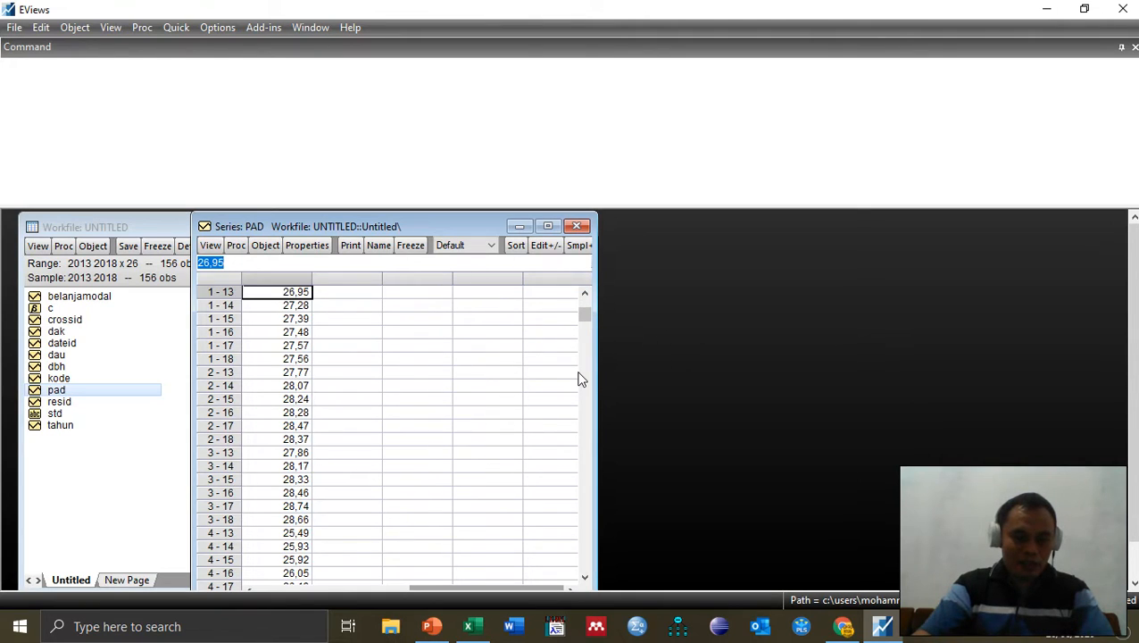
{"action": "scroll", "coordinate": [579, 379], "scroll_direction": "down", "scroll_amount": 8}
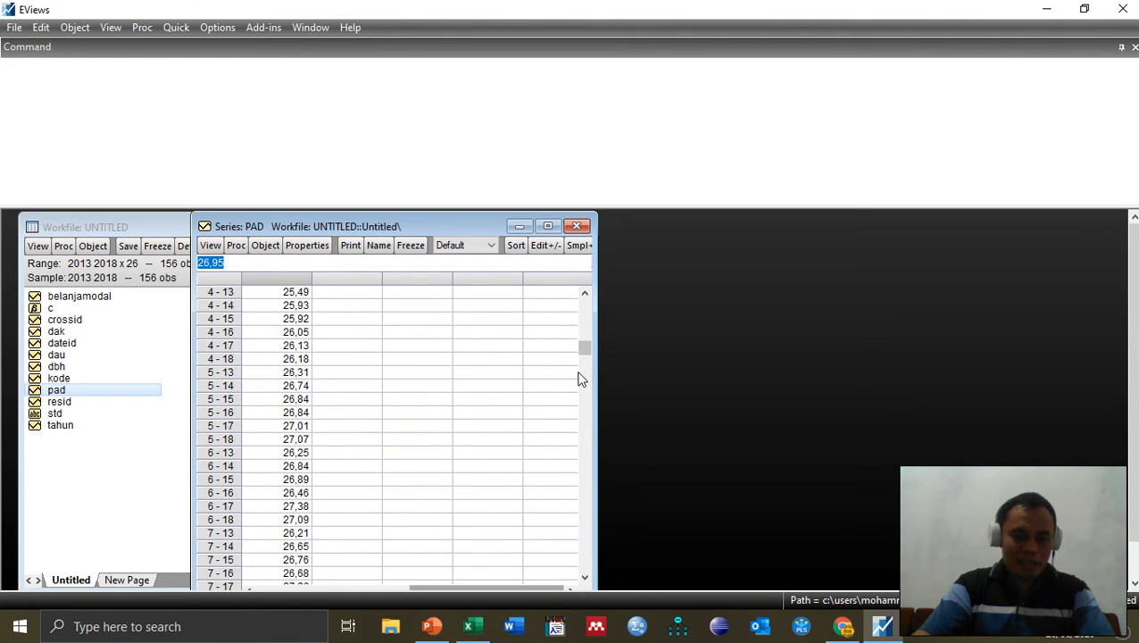
{"action": "scroll", "coordinate": [578, 379], "scroll_direction": "down", "scroll_amount": 8}
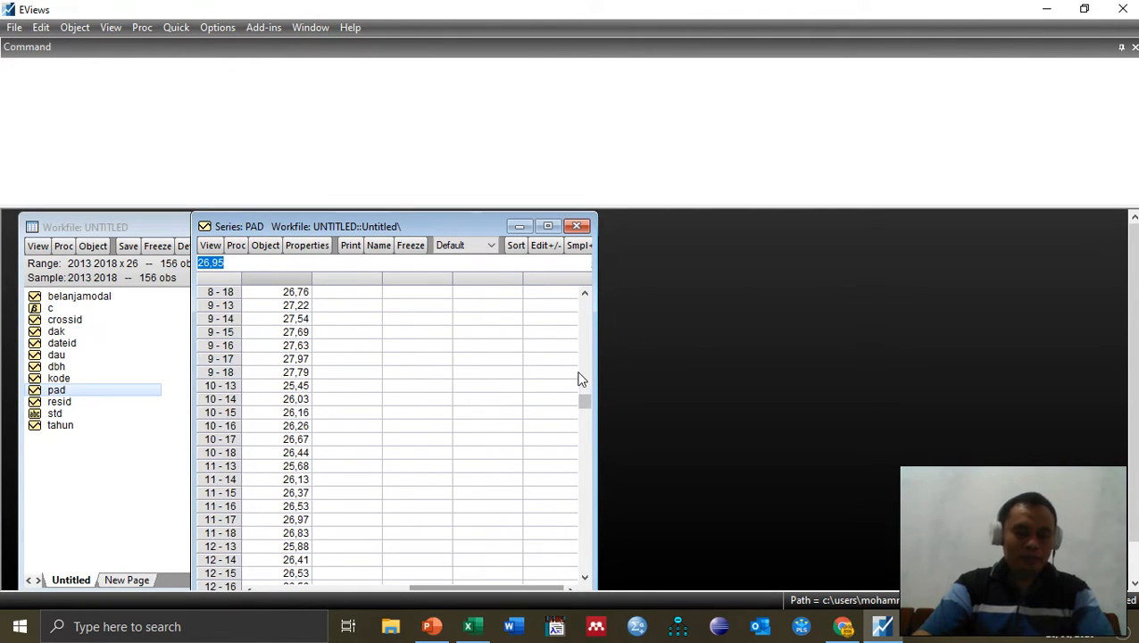
{"action": "left_click", "coordinate": [577, 226]}
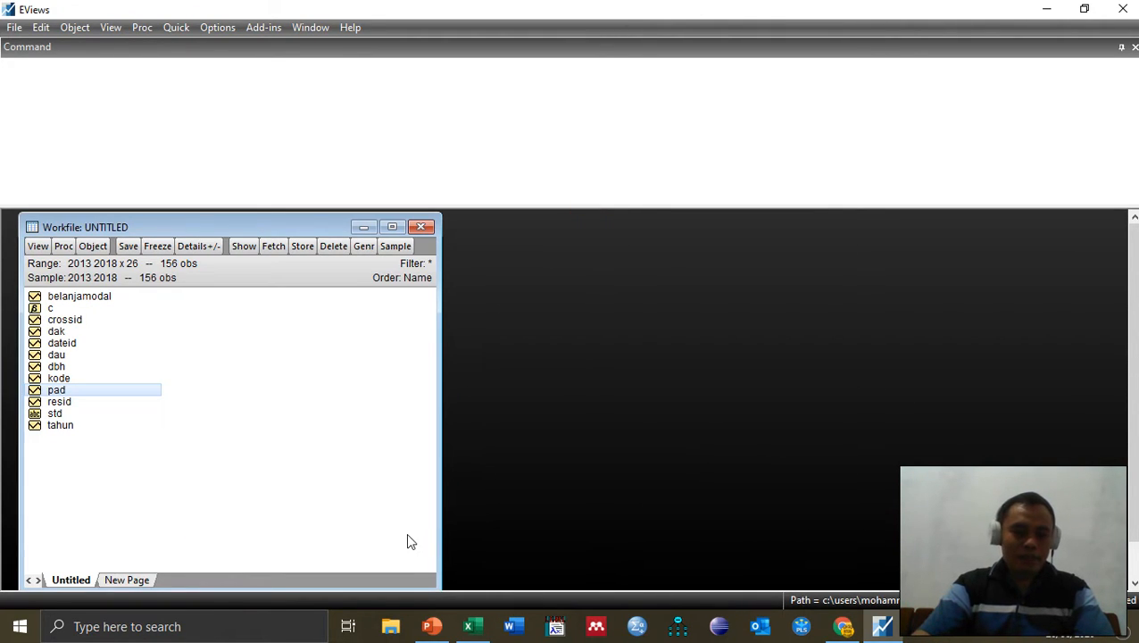
Examine the column headings in the Juwarto workbook and the variable order on PowerPoint's Model Data Panel slide.
{"action": "left_click", "coordinate": [468, 626]}
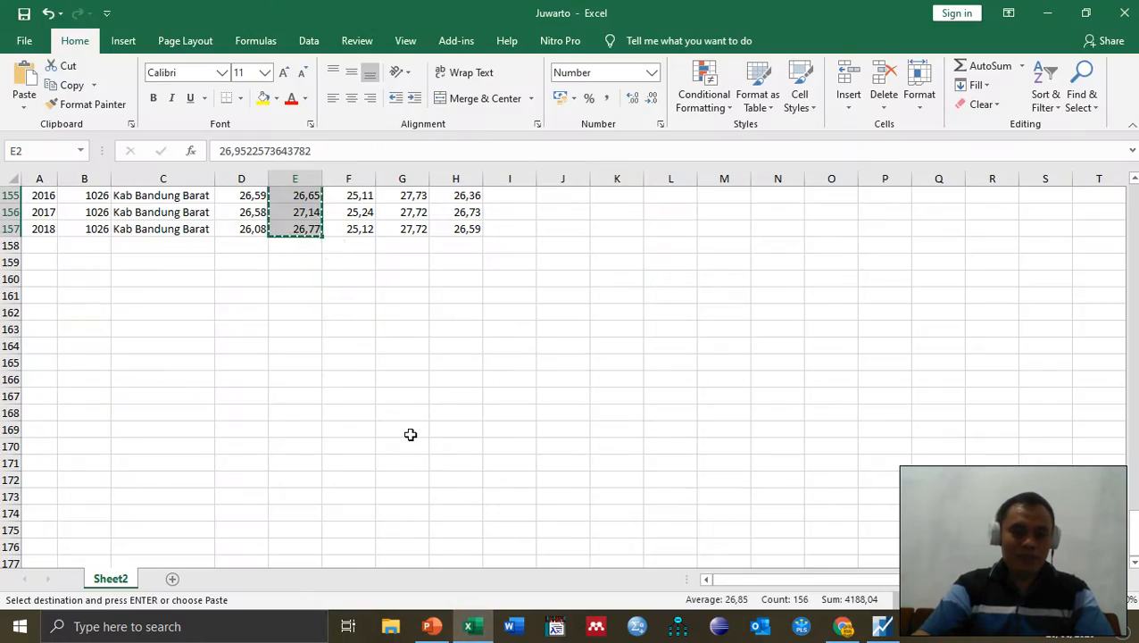
{"action": "scroll", "coordinate": [410, 435], "scroll_direction": "up", "scroll_amount": 5}
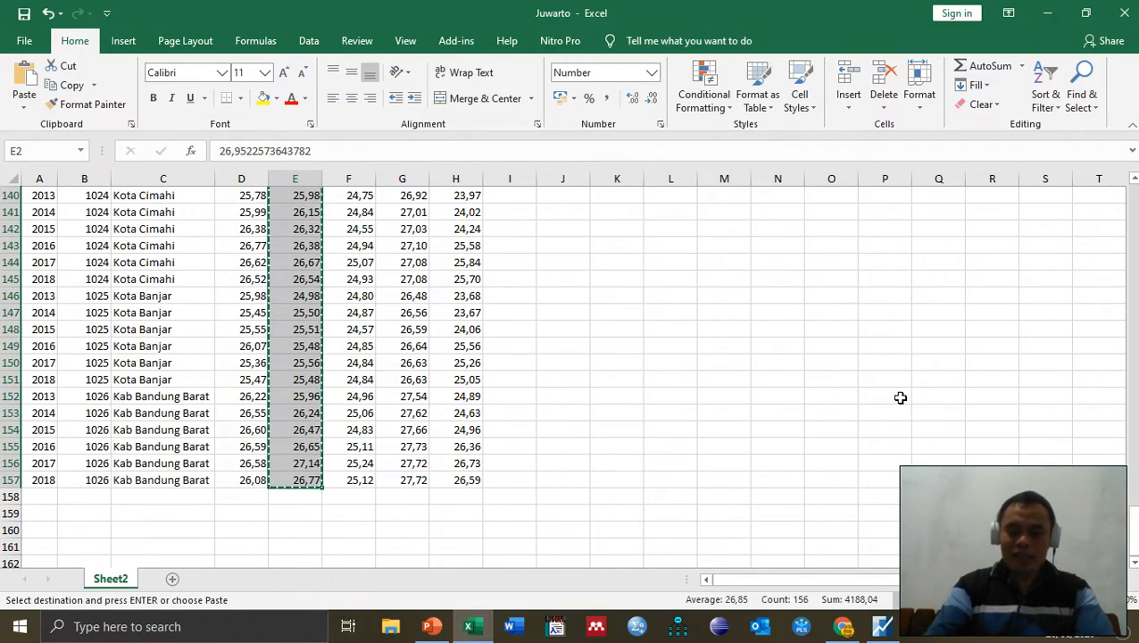
{"action": "key", "text": "Page_Up"}
{"action": "key", "text": "Page_Up"}
{"action": "key", "text": "Page_Up"}
{"action": "key", "text": "Page_Up"}
{"action": "key", "text": "Page_Up"}
{"action": "key", "text": "Page_Up"}
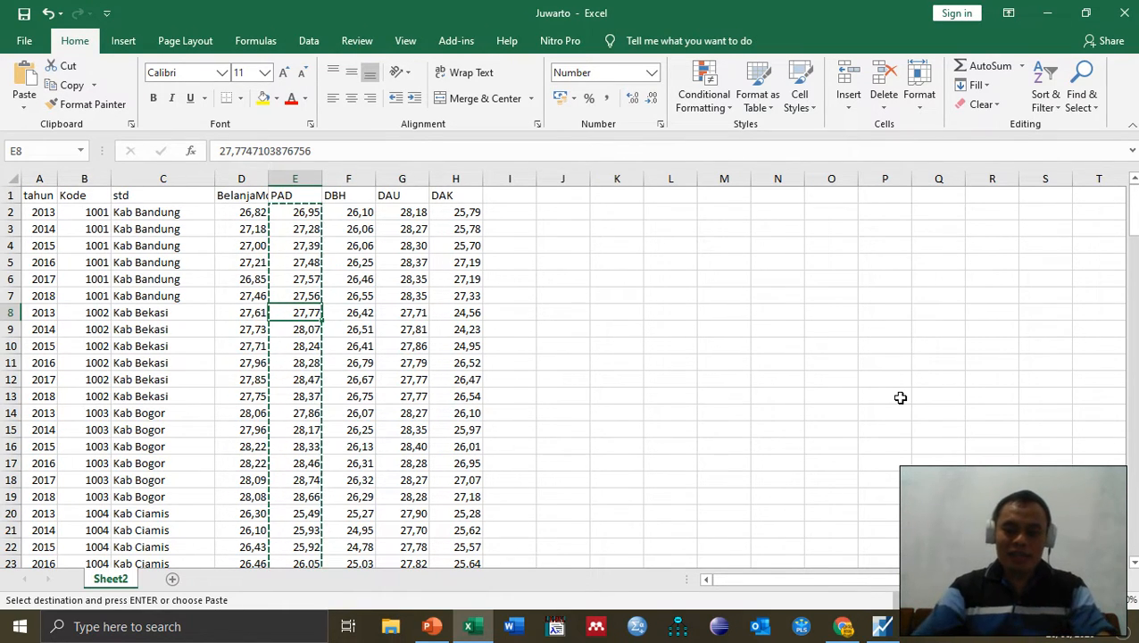
{"action": "mouse_move", "coordinate": [431, 626]}
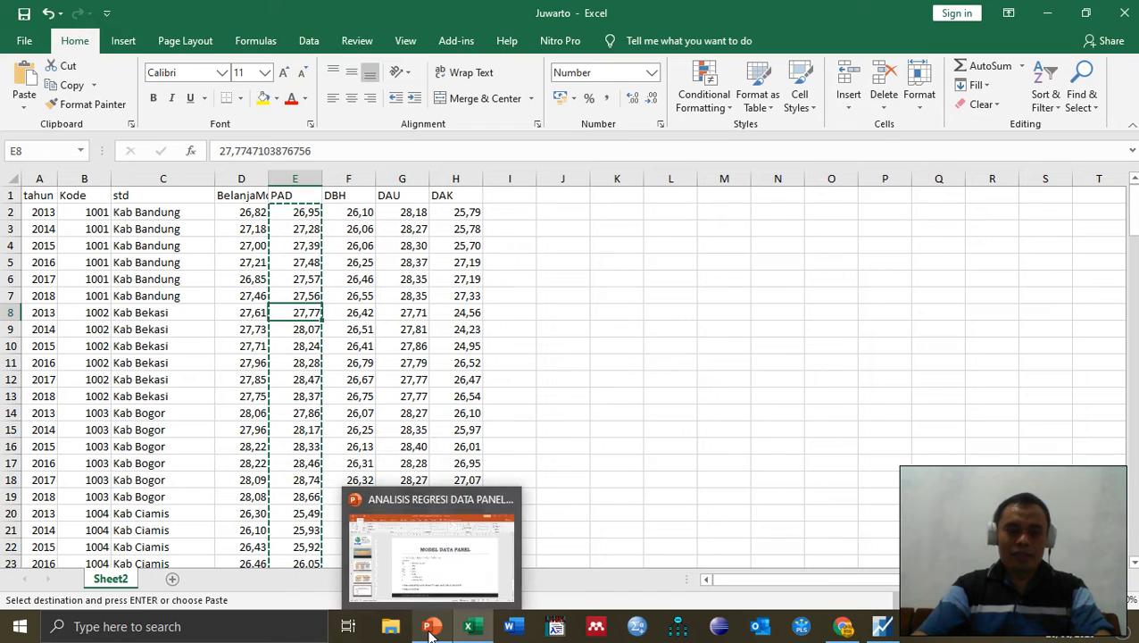
{"action": "left_click", "coordinate": [457, 594]}
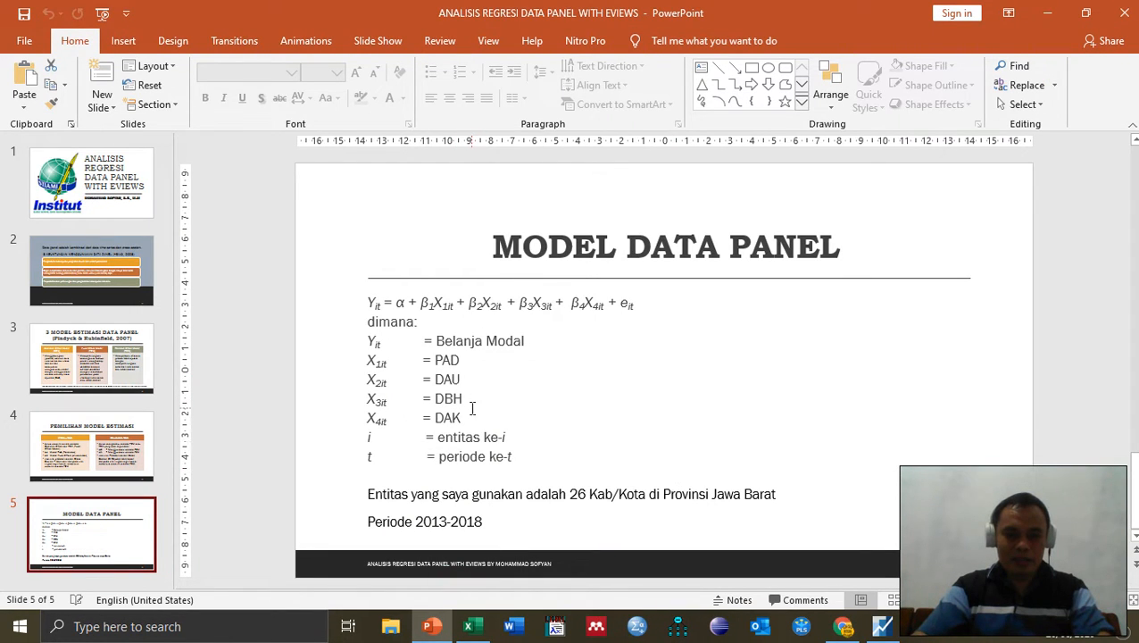
{"action": "left_click", "coordinate": [478, 628]}
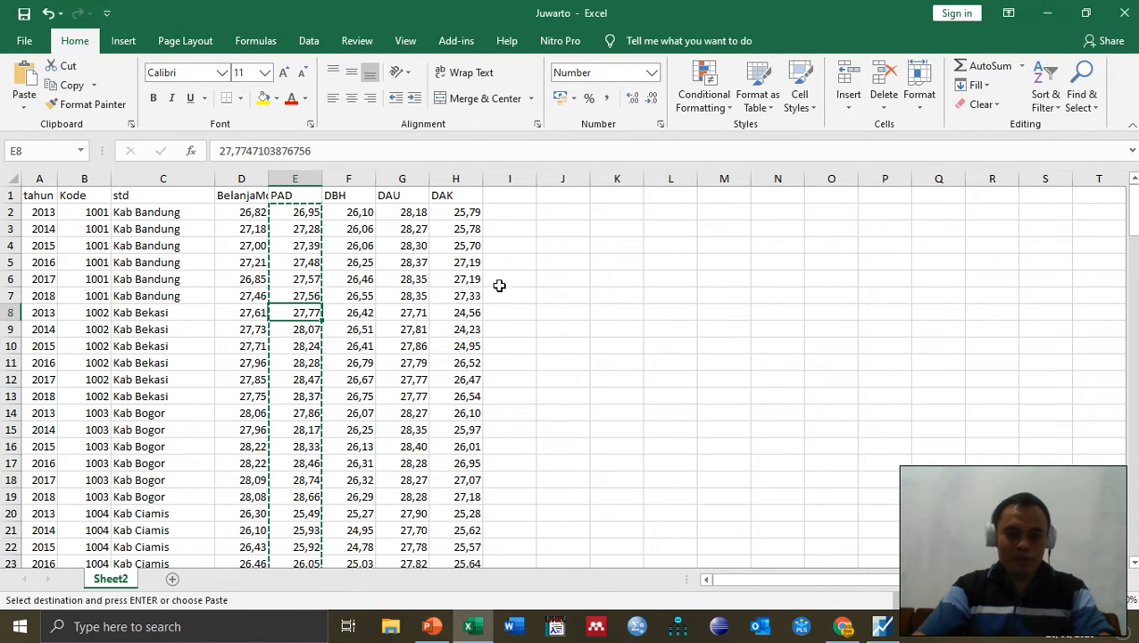
Switch to EViews, open the dau series and set its display format to fixed decimal with 2 decimal places and comma as decimal.
{"action": "left_click", "coordinate": [881, 626]}
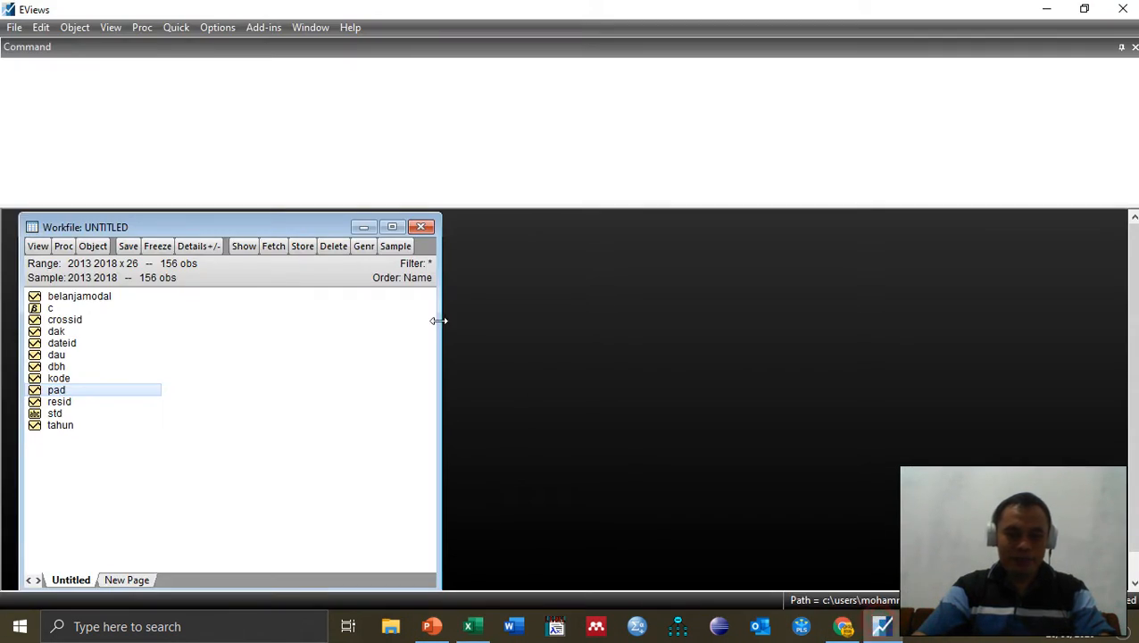
{"action": "left_click", "coordinate": [61, 356]}
{"action": "double_click", "coordinate": [59, 355]}
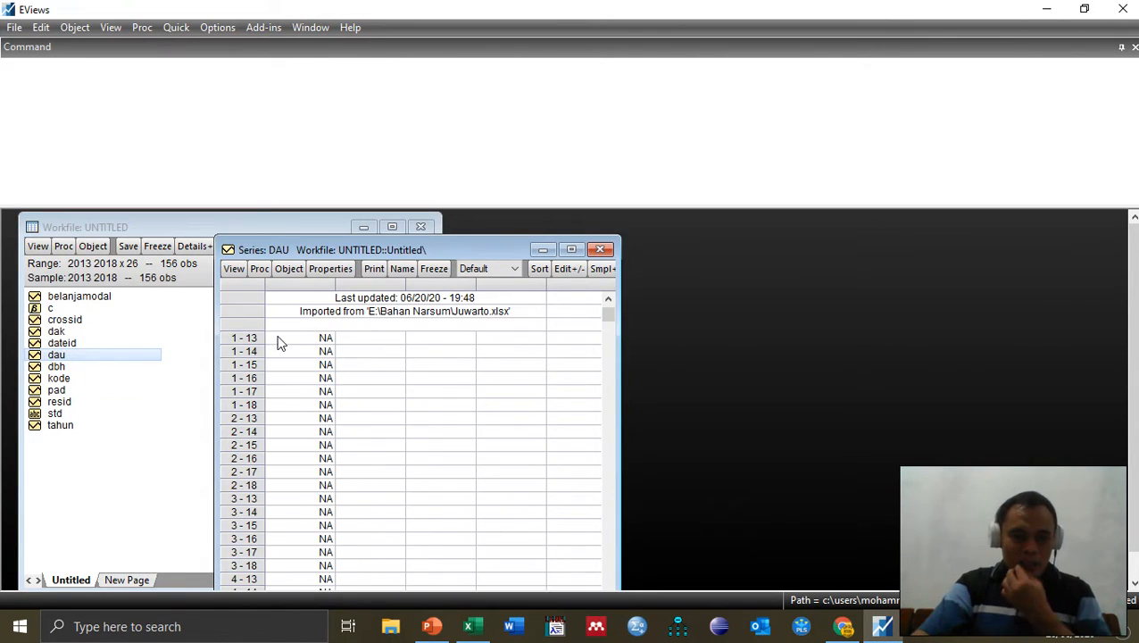
{"action": "left_click", "coordinate": [279, 339]}
{"action": "right_click", "coordinate": [277, 337]}
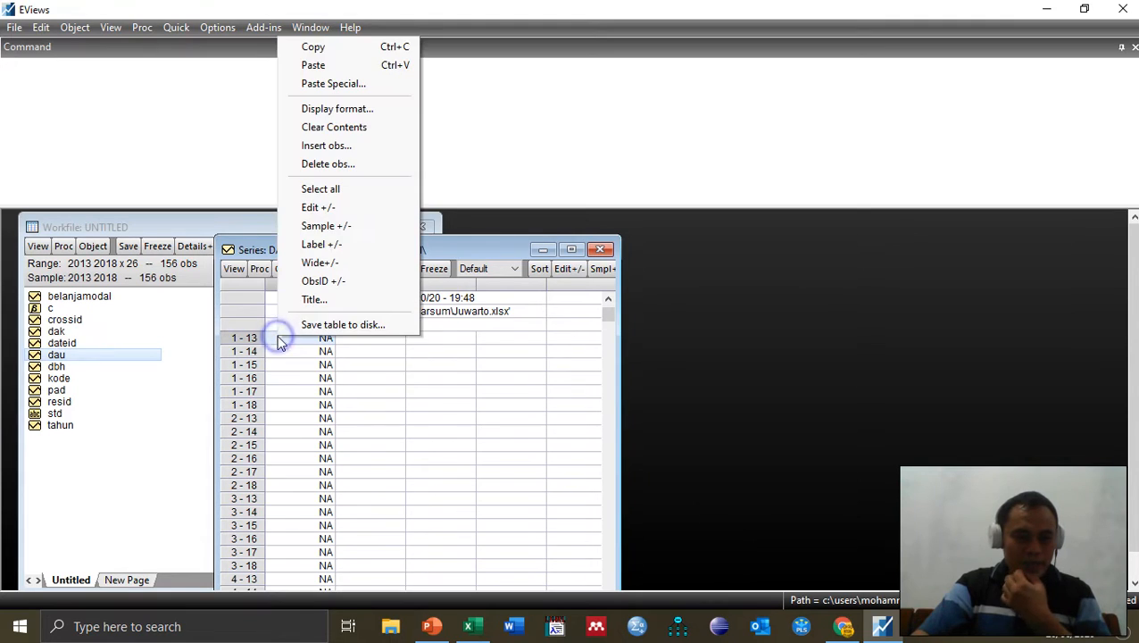
{"action": "left_click", "coordinate": [371, 109]}
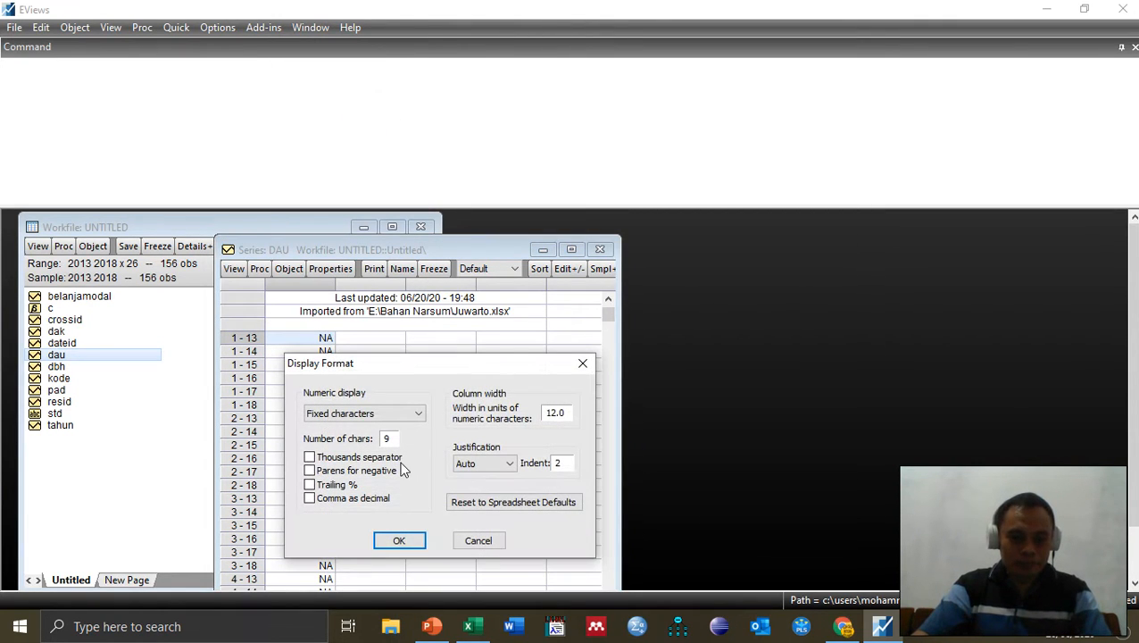
{"action": "left_click", "coordinate": [415, 414]}
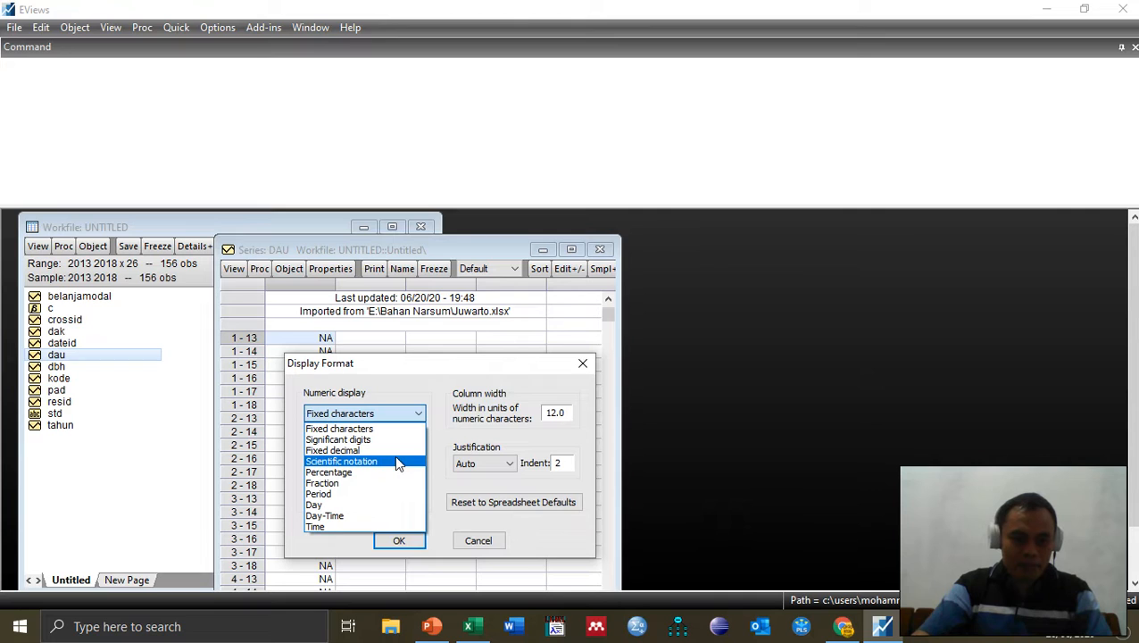
{"action": "left_click", "coordinate": [393, 451]}
{"action": "left_click", "coordinate": [364, 500]}
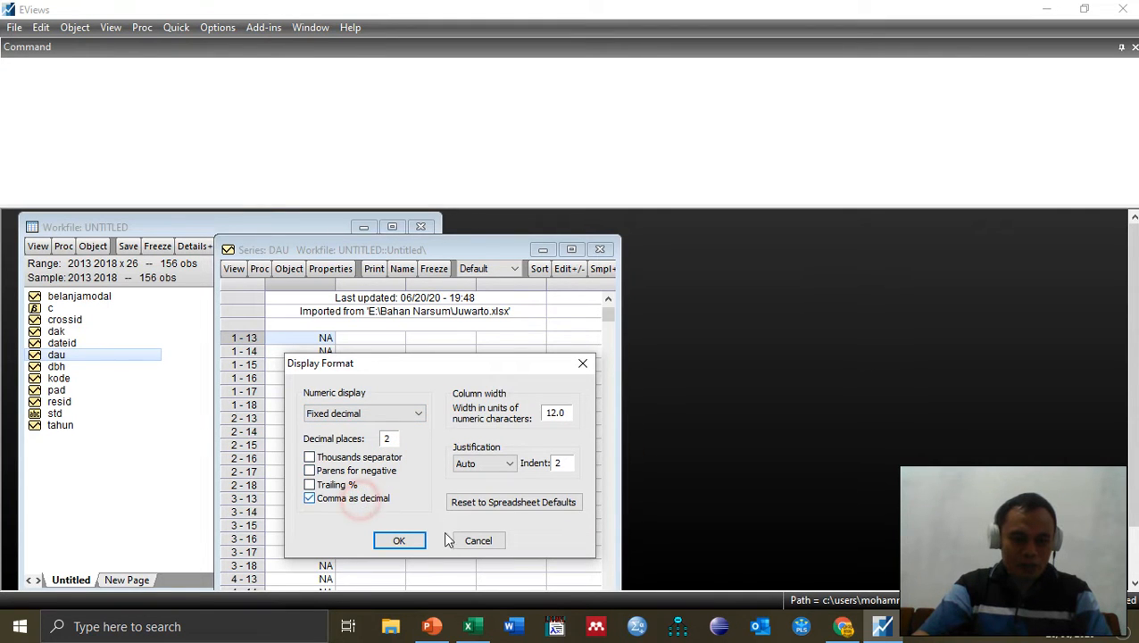
{"action": "left_click", "coordinate": [399, 540]}
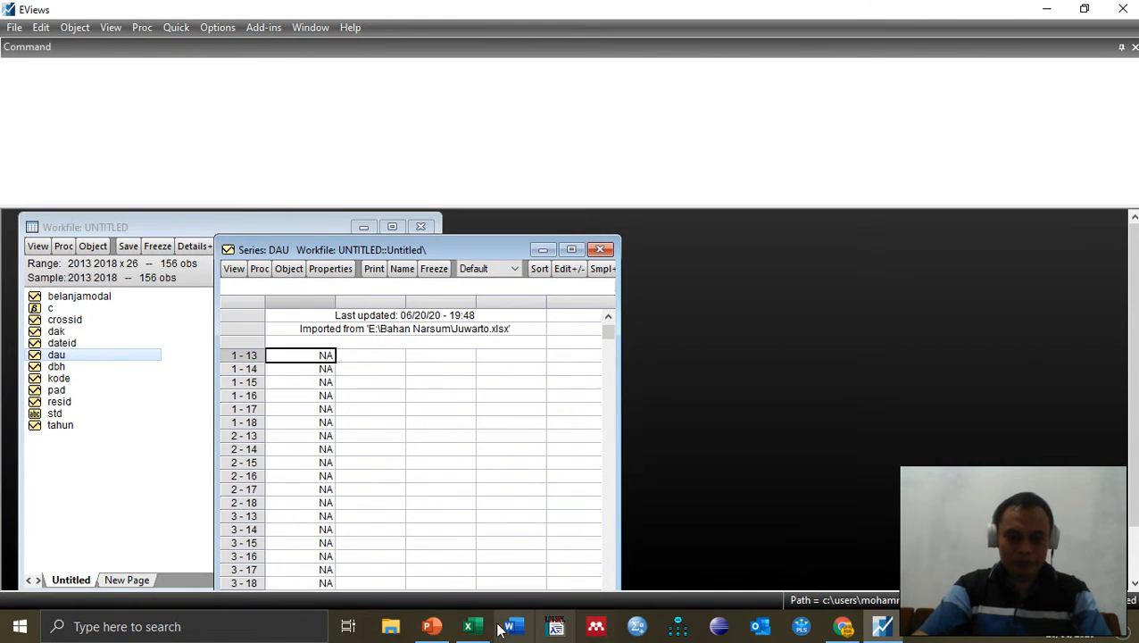
Switch to the Juwarto workbook in Excel, copy the DAU values in G2:G157, and return to the dau series in EViews.
{"action": "left_click", "coordinate": [468, 626]}
{"action": "left_click", "coordinate": [404, 211]}
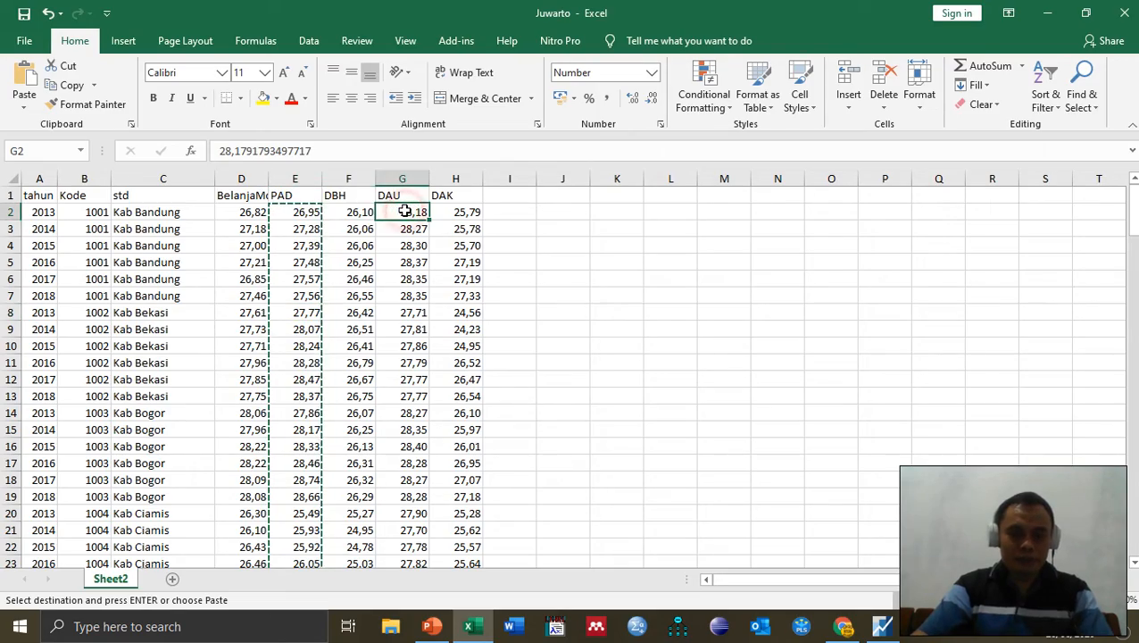
{"action": "scroll", "coordinate": [404, 211], "scroll_direction": "down", "scroll_amount": 16}
{"action": "scroll", "coordinate": [405, 212], "scroll_direction": "down", "scroll_amount": 20}
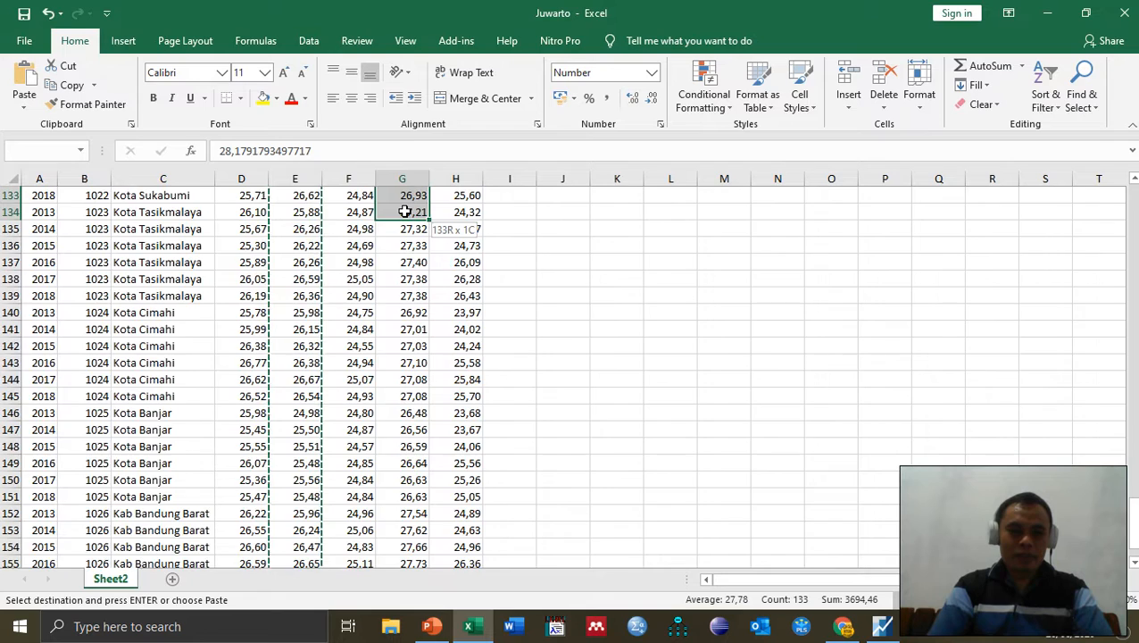
{"action": "scroll", "coordinate": [404, 211], "scroll_direction": "down", "scroll_amount": 7}
{"action": "key", "text": "ctrl+c"}
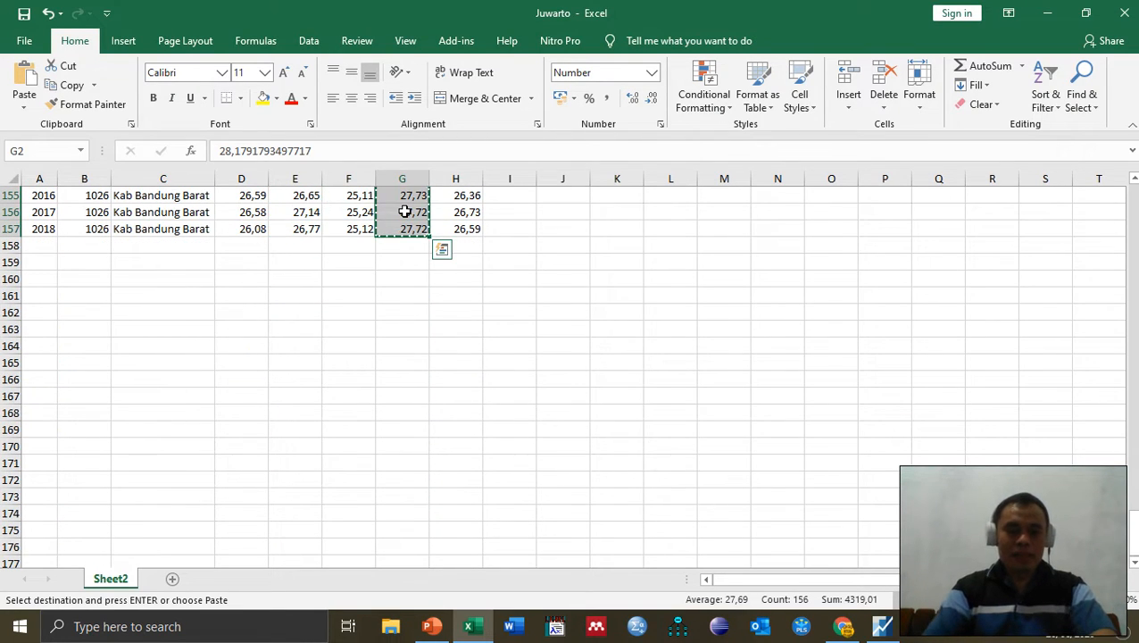
{"action": "left_click", "coordinate": [884, 626]}
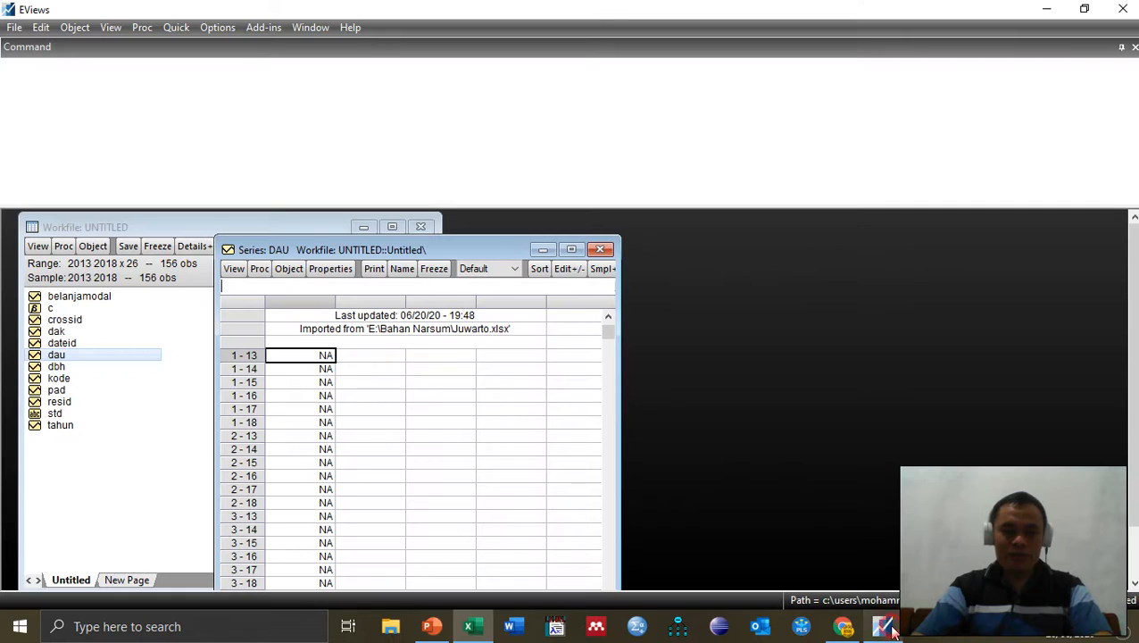
Paste the copied DAU values into the dau series starting at observation 1 - 13 and close the series.
{"action": "right_click", "coordinate": [304, 359]}
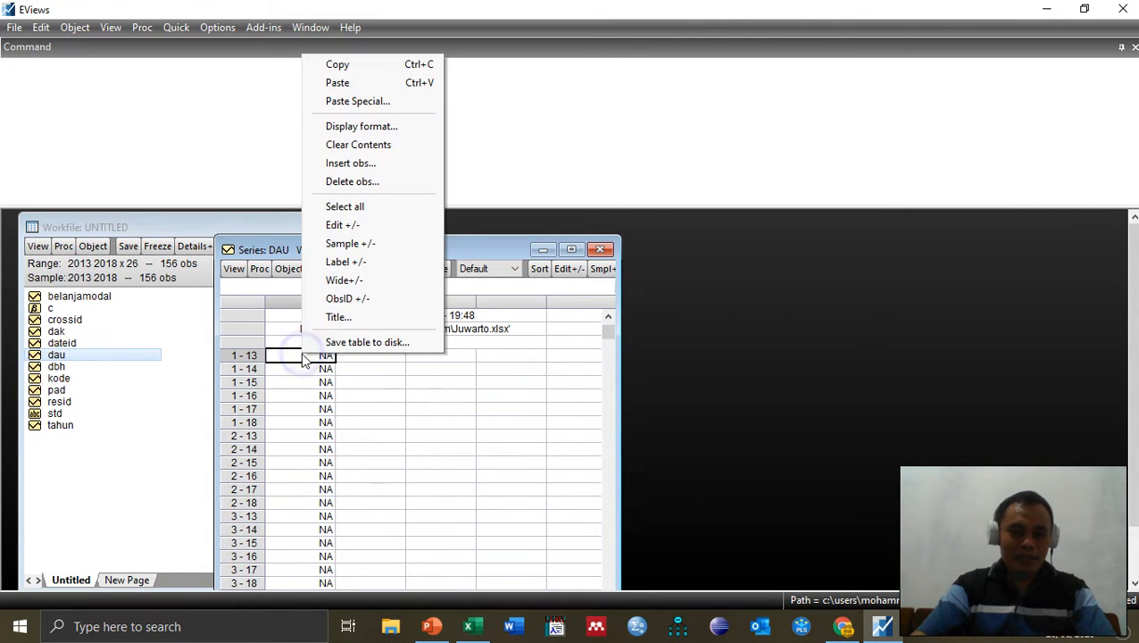
{"action": "left_click", "coordinate": [363, 82]}
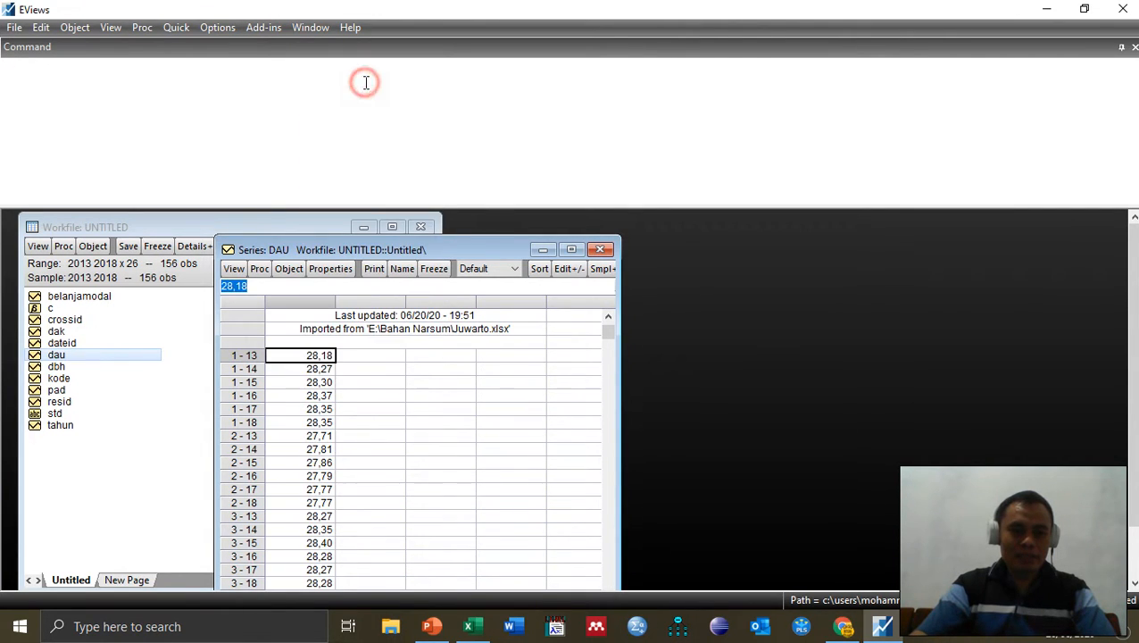
{"action": "left_click", "coordinate": [601, 250]}
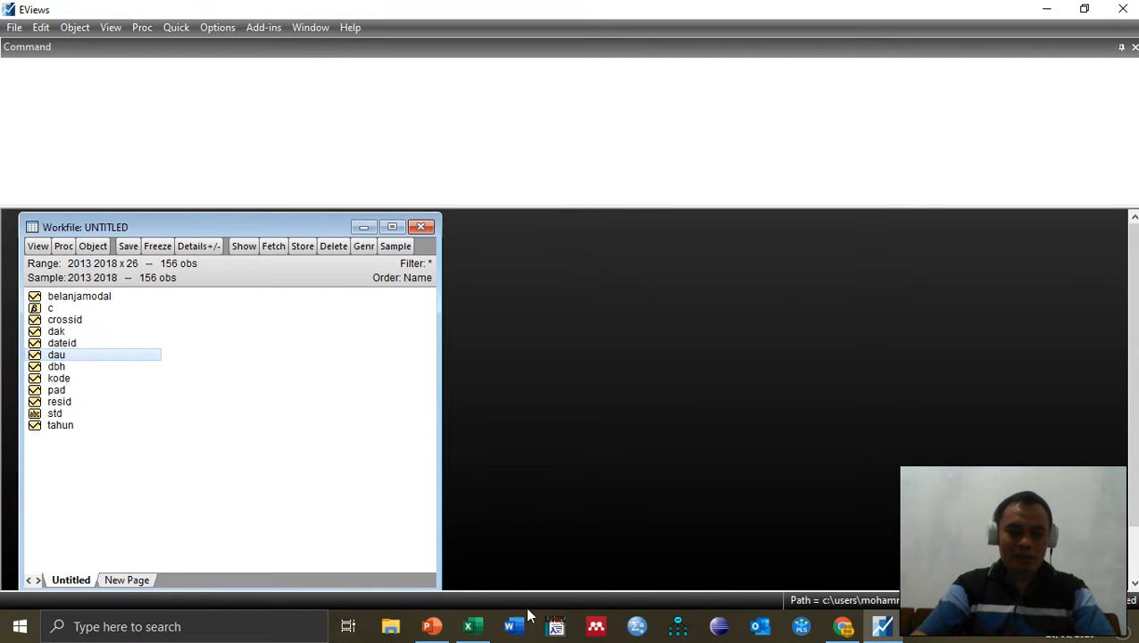
Check the variable order on PowerPoint's Model Data Panel slide and return to EViews.
{"action": "left_click", "coordinate": [473, 626]}
{"action": "left_click", "coordinate": [431, 626]}
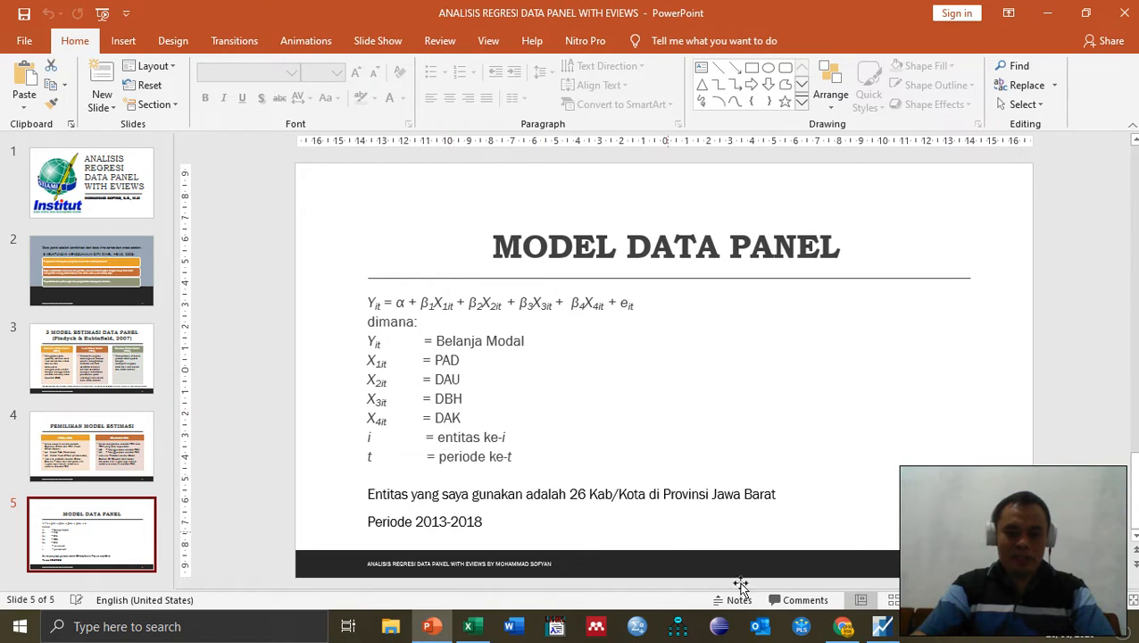
{"action": "left_click", "coordinate": [882, 626]}
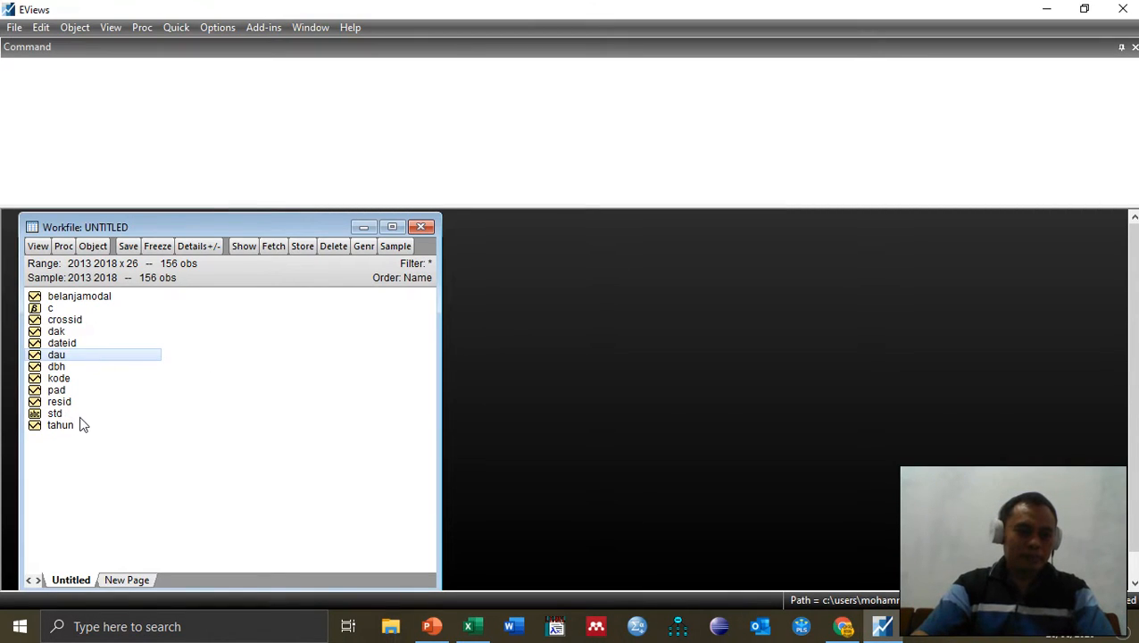
Open the dbh series and set its display format to fixed decimal with 2 decimal places and comma as decimal.
{"action": "left_click", "coordinate": [58, 366]}
{"action": "double_click", "coordinate": [58, 366]}
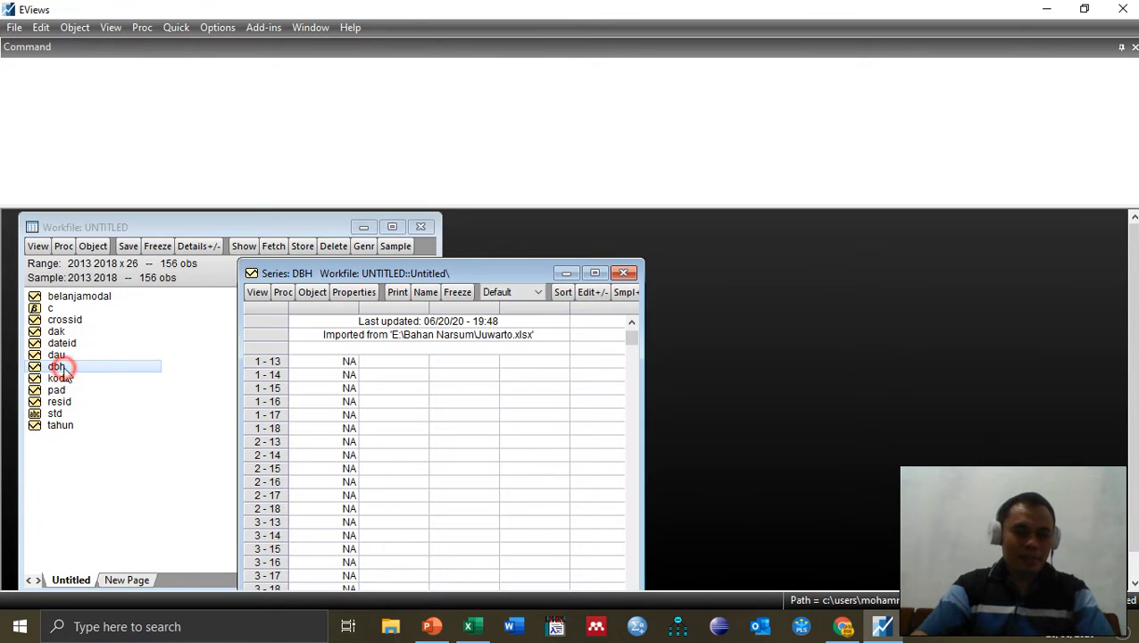
{"action": "left_click", "coordinate": [324, 360]}
{"action": "right_click", "coordinate": [323, 361]}
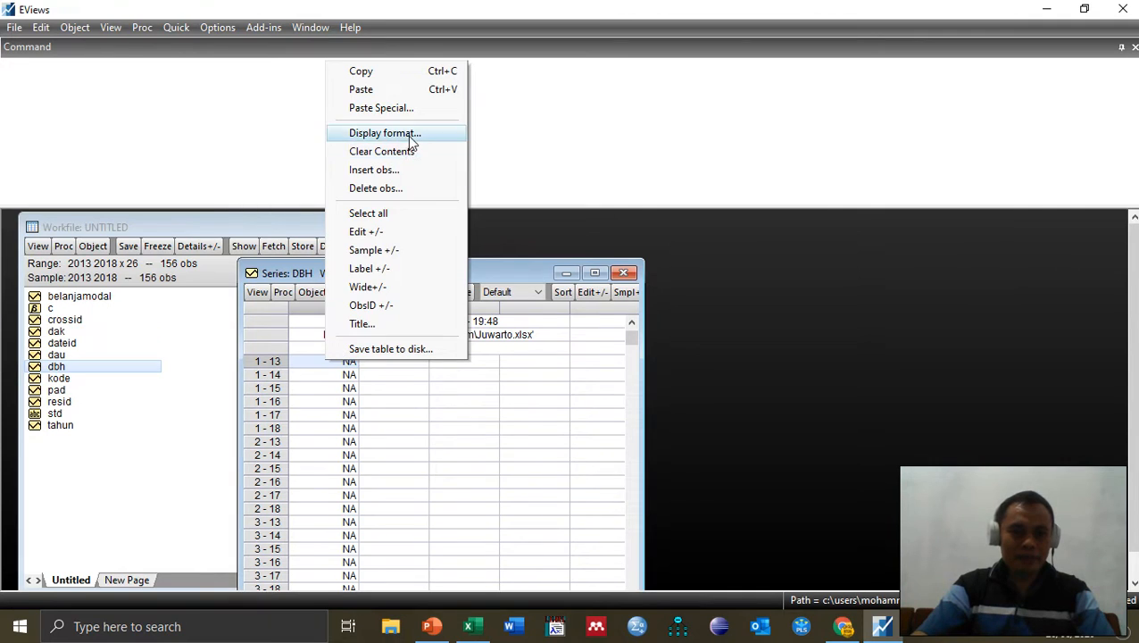
{"action": "left_click", "coordinate": [408, 134]}
{"action": "left_click", "coordinate": [444, 388]}
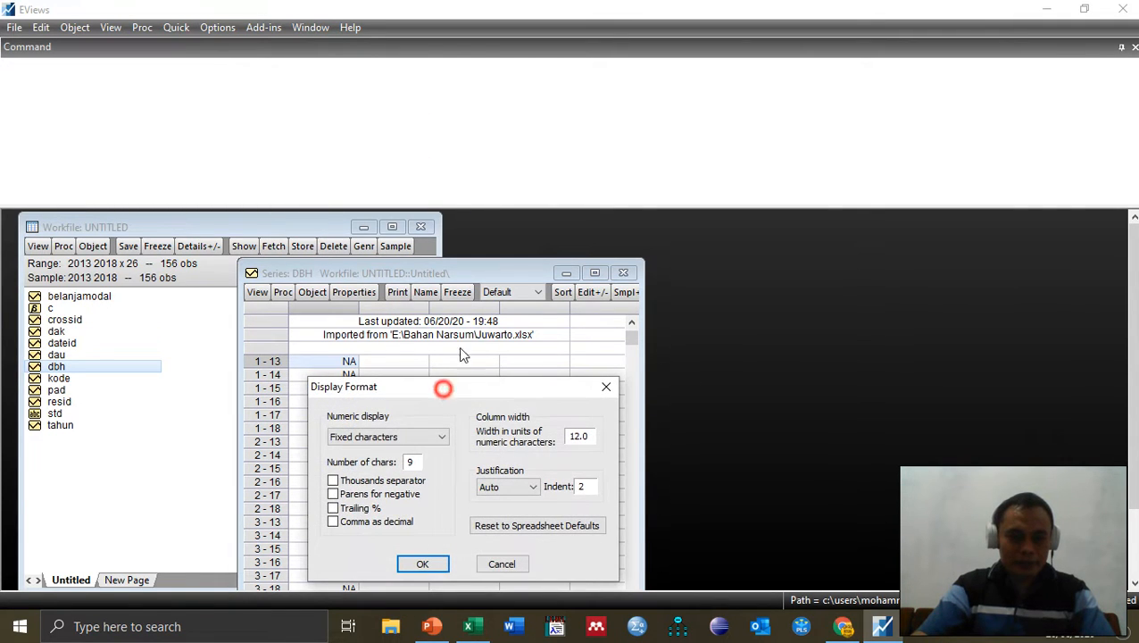
{"action": "left_click_drag", "start_coordinate": [444, 388], "coordinate": [503, 260]}
{"action": "left_click", "coordinate": [501, 308]}
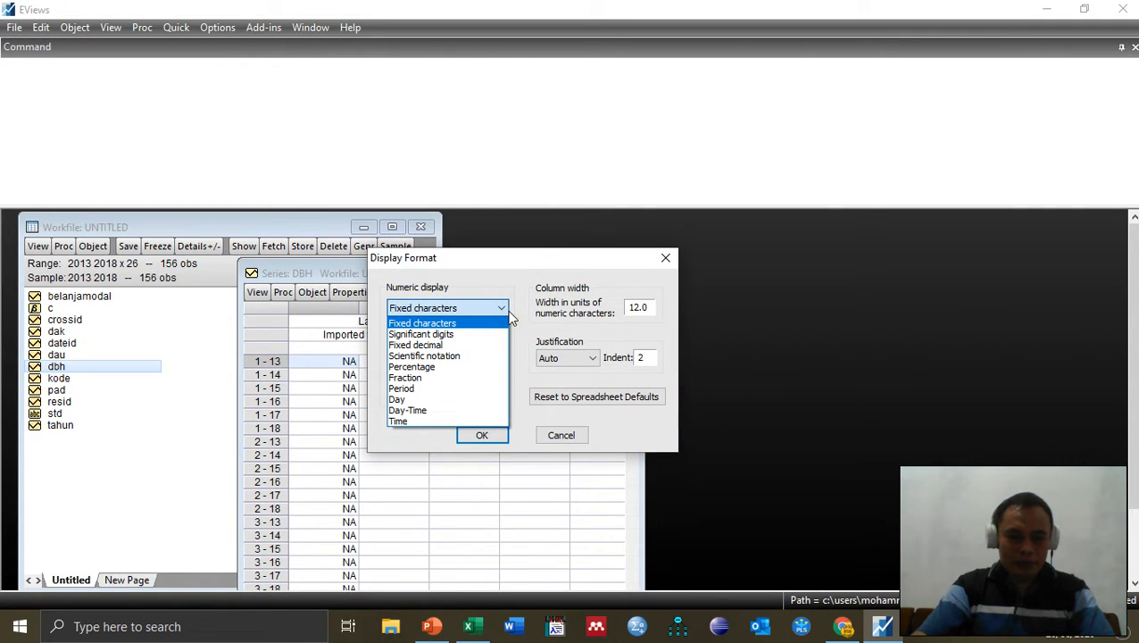
{"action": "left_click", "coordinate": [478, 345]}
{"action": "left_click", "coordinate": [450, 394]}
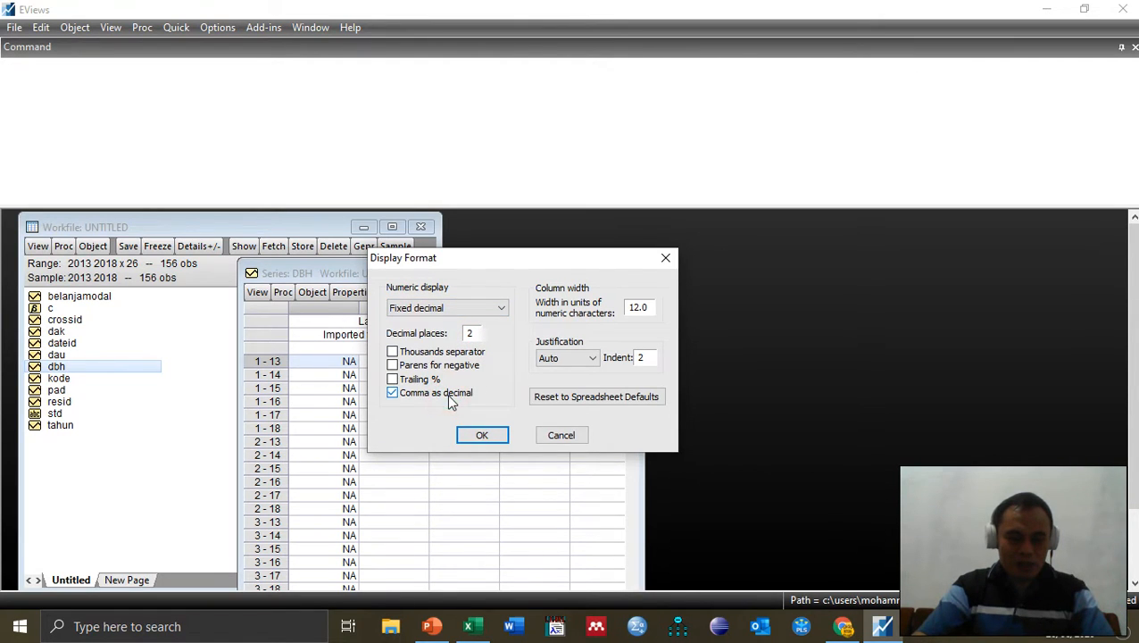
{"action": "left_click", "coordinate": [482, 434]}
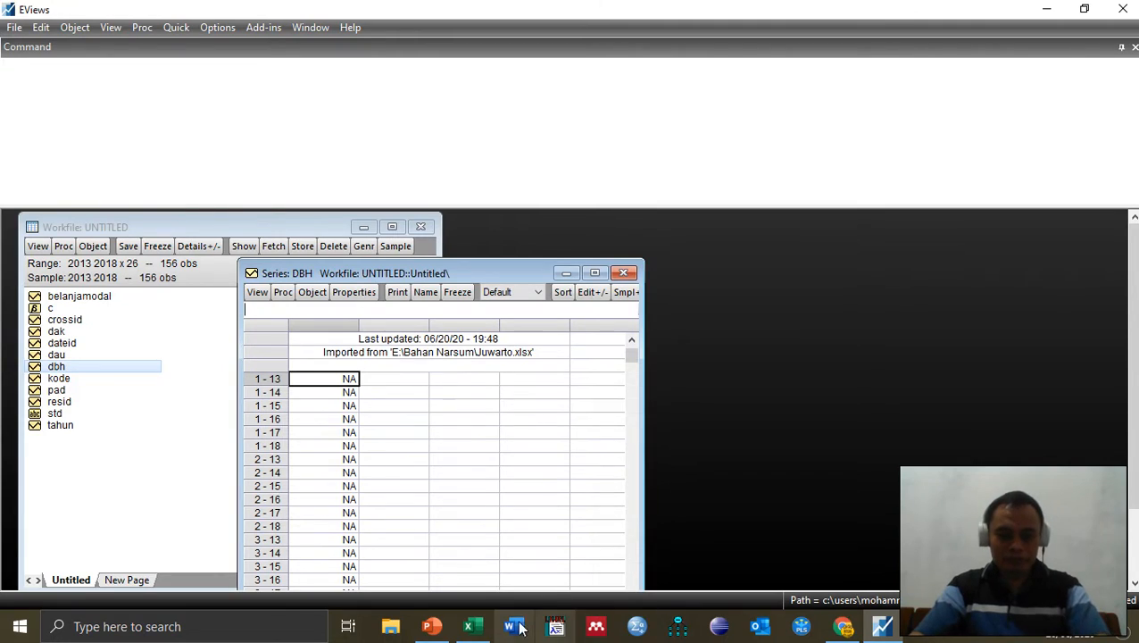
Switch to the Juwarto workbook in Excel and copy the DBH values in F2:F157.
{"action": "left_click", "coordinate": [468, 626]}
{"action": "scroll", "coordinate": [589, 396], "scroll_direction": "up", "scroll_amount": 20}
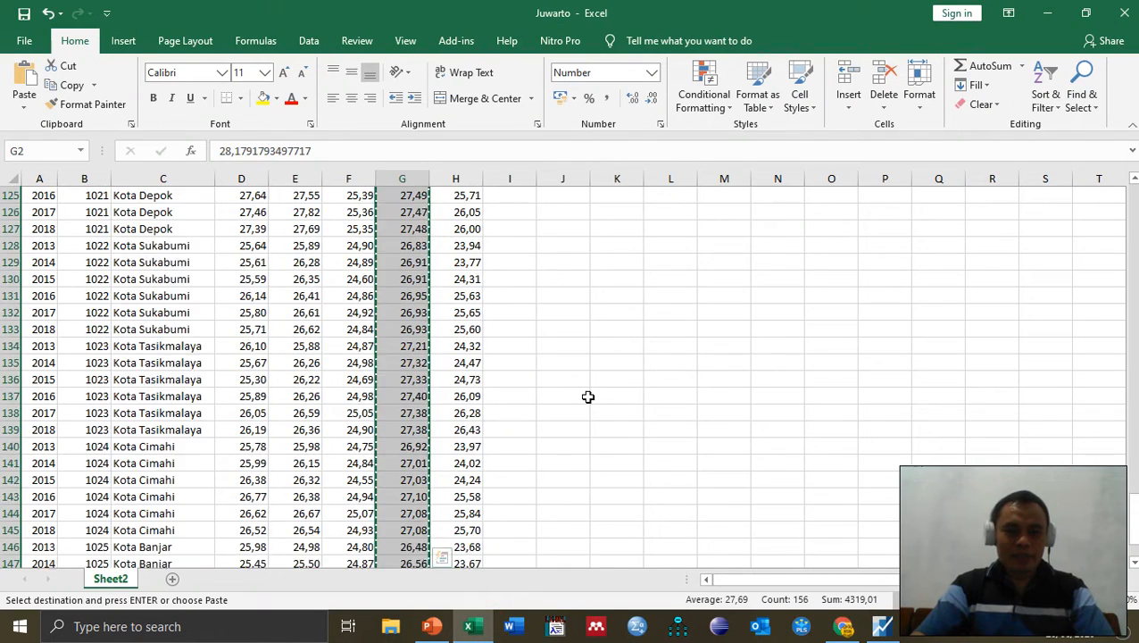
{"action": "scroll", "coordinate": [589, 396], "scroll_direction": "up", "scroll_amount": 18}
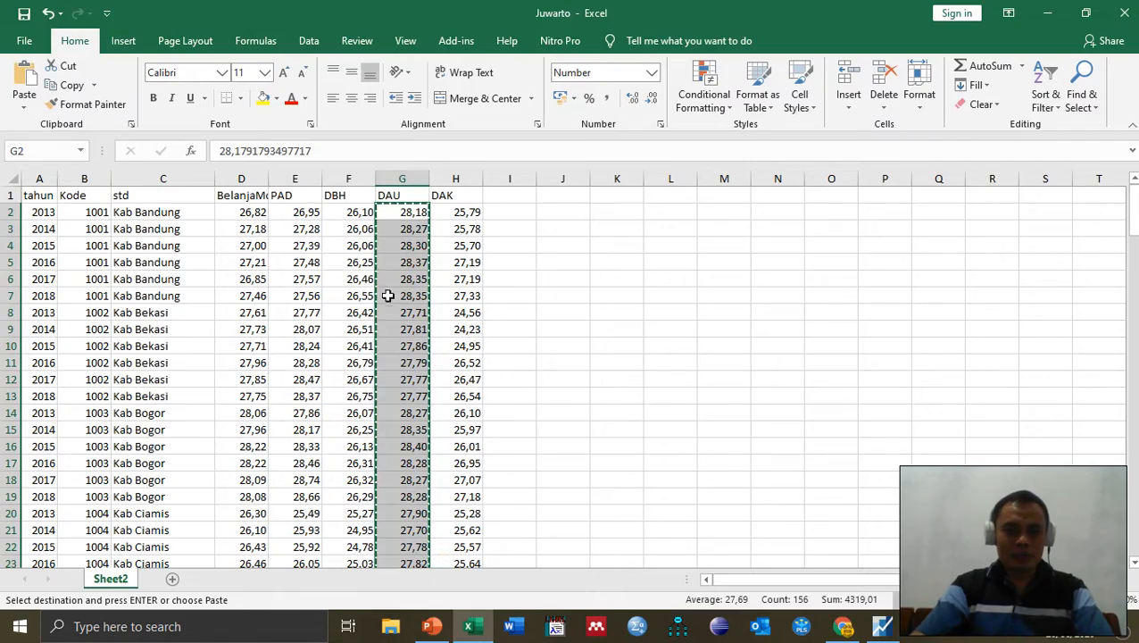
{"action": "left_click", "coordinate": [348, 214]}
{"action": "scroll", "coordinate": [346, 215], "scroll_direction": "down", "scroll_amount": 20}
{"action": "left_click_drag", "start_coordinate": [346, 215], "coordinate": [347, 215]}
{"action": "scroll", "coordinate": [347, 215], "scroll_direction": "down", "scroll_amount": 3}
{"action": "key", "text": "ctrl+c"}
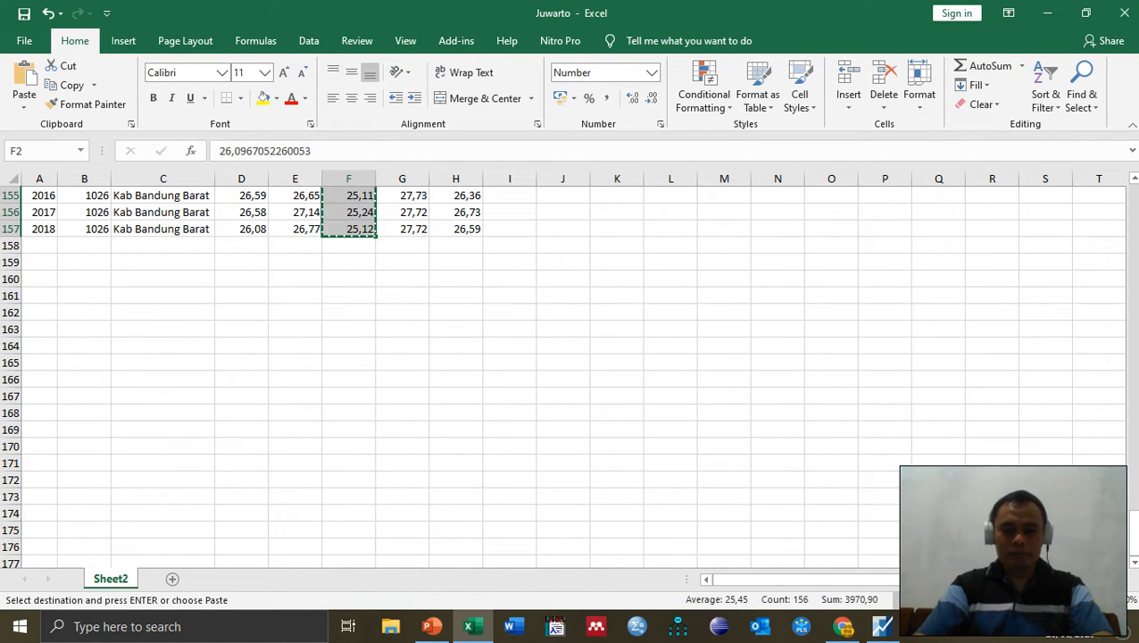
Return to EViews, paste the copied DBH values into the dbh series starting at observation 1 - 13, and close the series.
{"action": "left_click", "coordinate": [881, 626]}
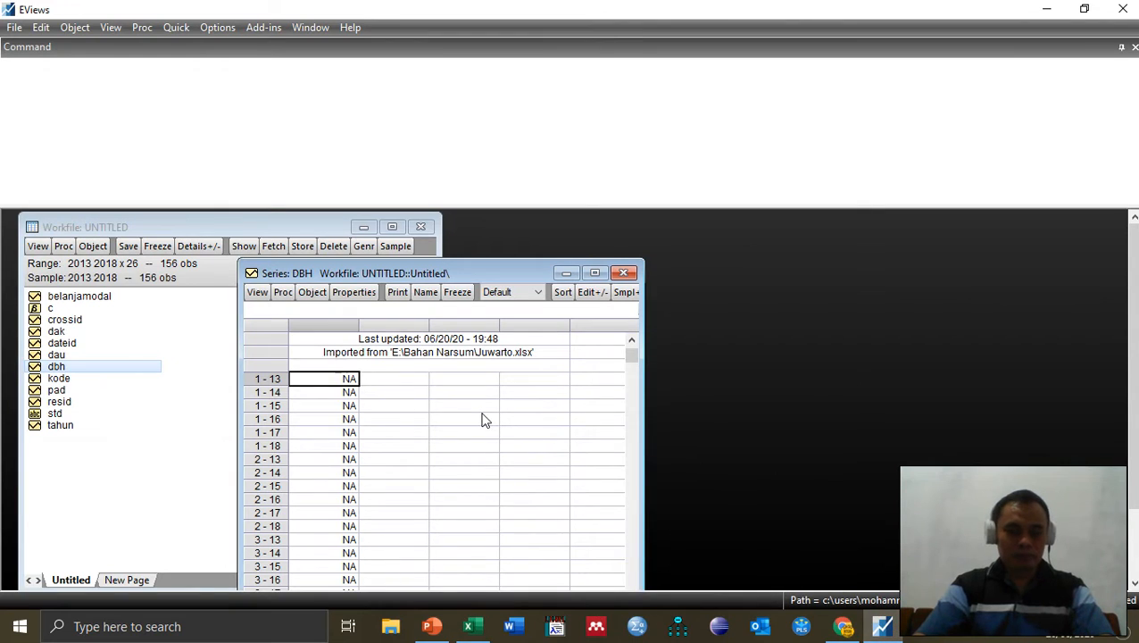
{"action": "right_click", "coordinate": [324, 382]}
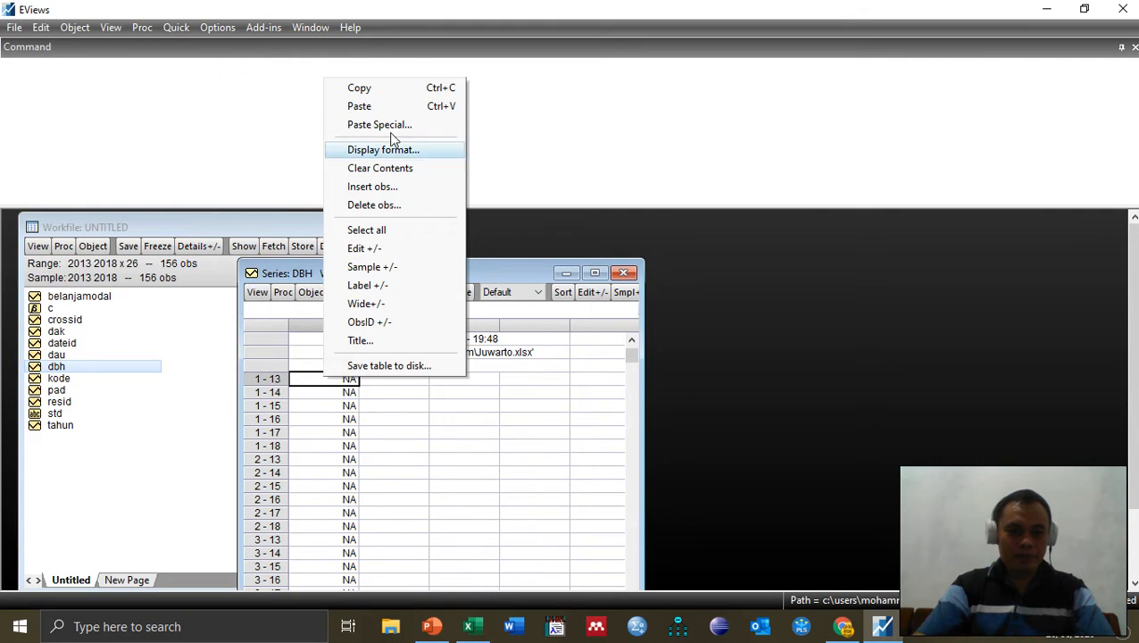
{"action": "left_click", "coordinate": [393, 104]}
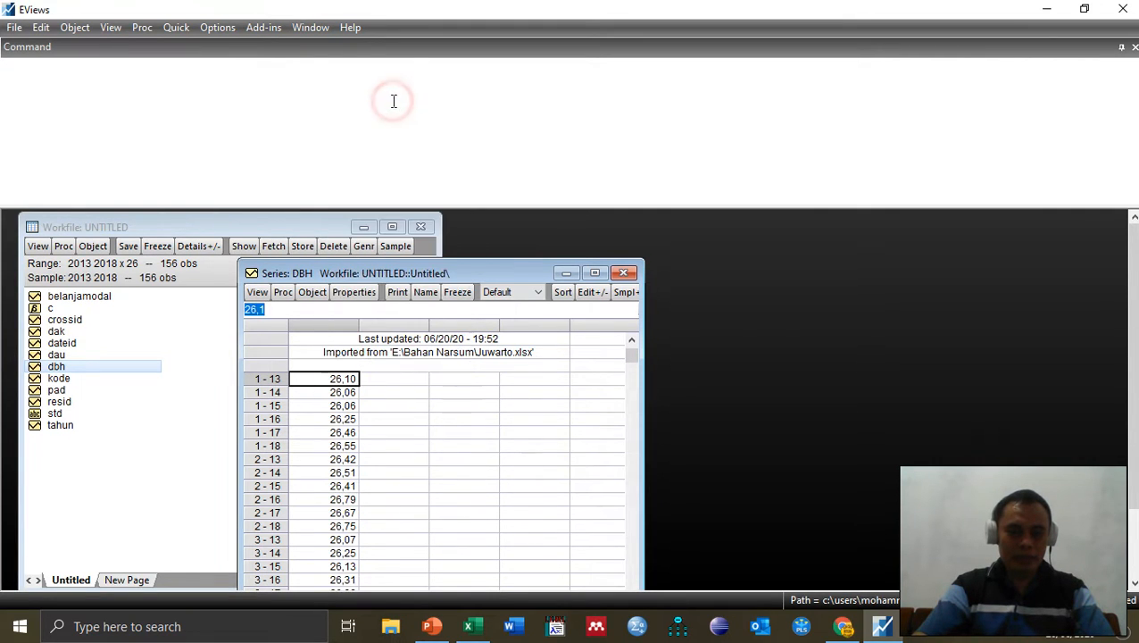
{"action": "left_click", "coordinate": [625, 275]}
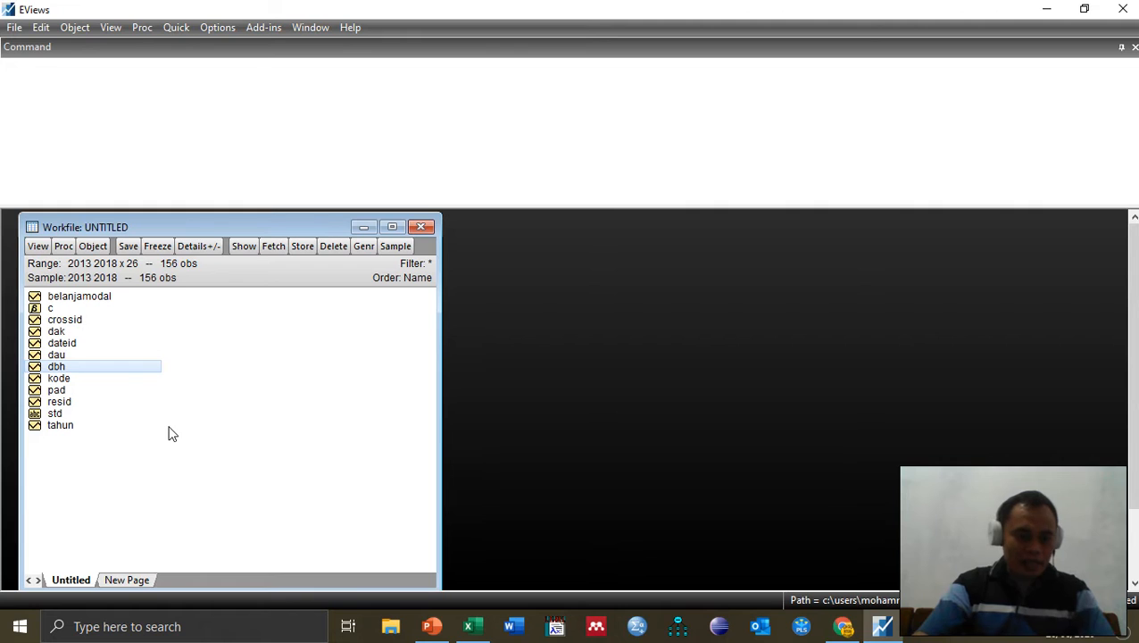
Open the dak series and set its display format to fixed decimal with comma as decimal.
{"action": "double_click", "coordinate": [56, 333]}
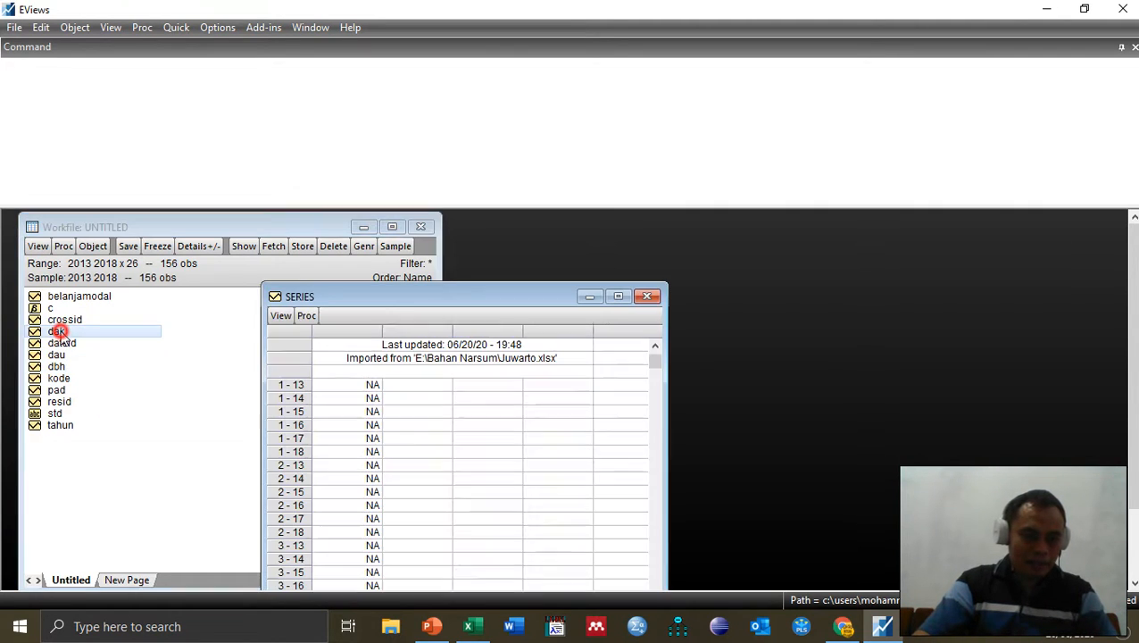
{"action": "right_click", "coordinate": [355, 389]}
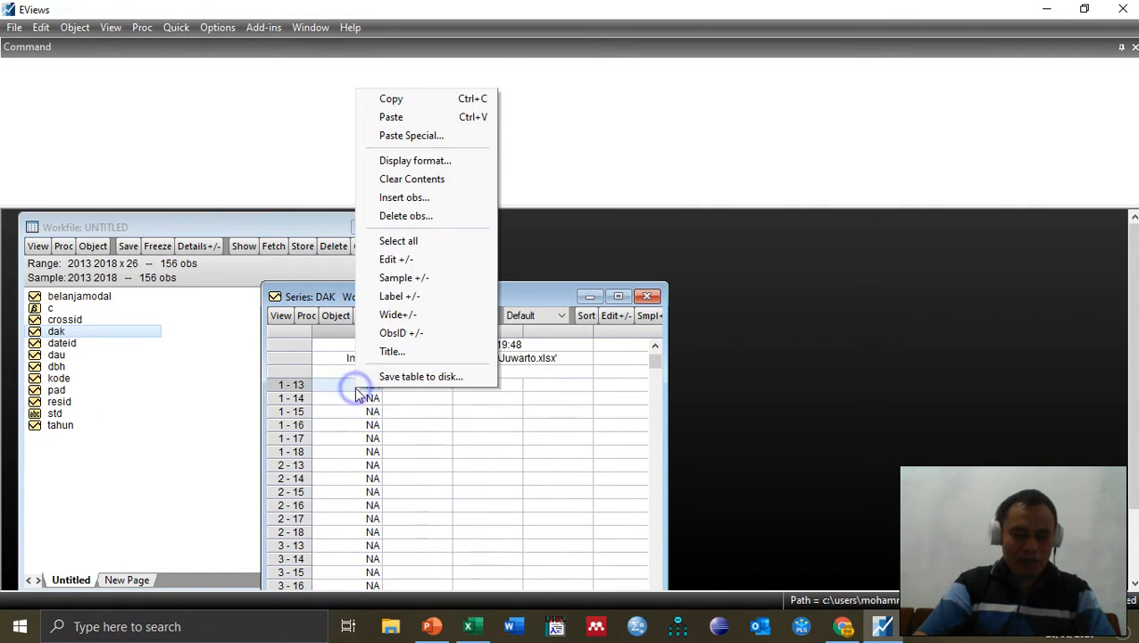
{"action": "left_click", "coordinate": [425, 168]}
{"action": "left_click", "coordinate": [458, 459]}
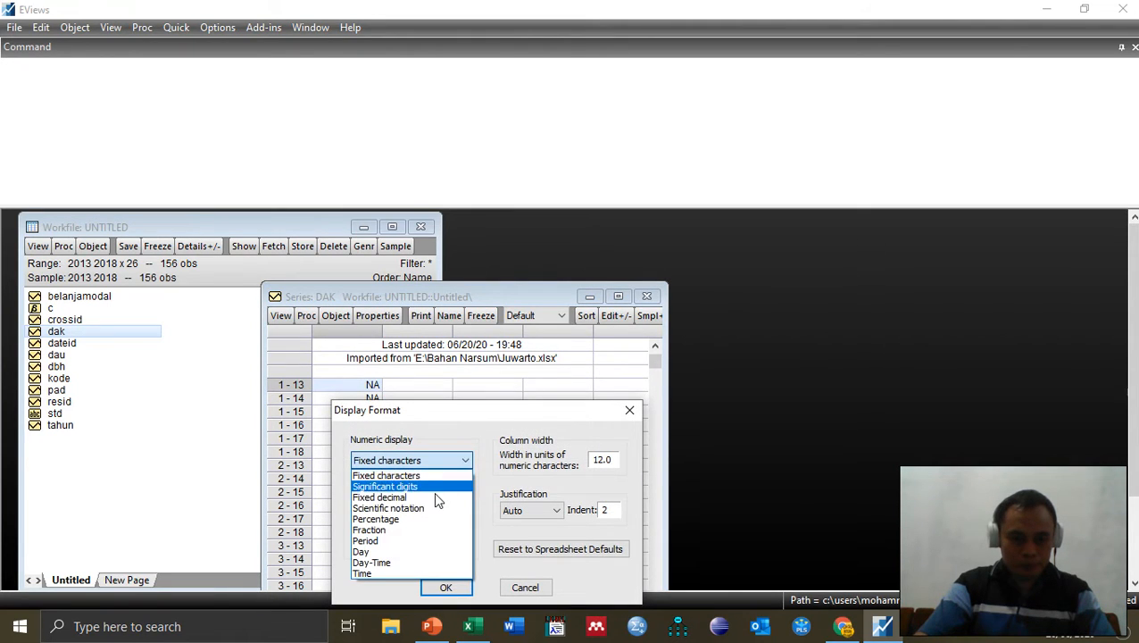
{"action": "left_click", "coordinate": [420, 497]}
{"action": "left_click", "coordinate": [409, 542]}
{"action": "left_click", "coordinate": [444, 587]}
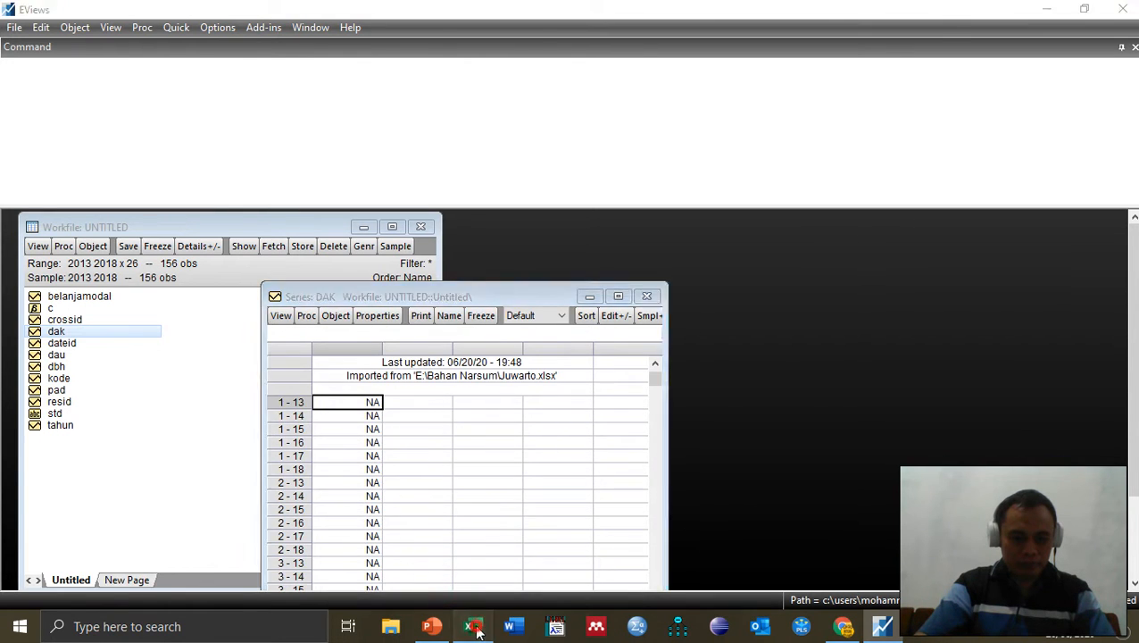
Switch to the Juwarto workbook in Excel and copy the DAK values in H2:H157.
{"action": "left_click", "coordinate": [472, 625]}
{"action": "left_click_drag", "start_coordinate": [1134, 529], "coordinate": [1134, 202]}
{"action": "left_click_drag", "start_coordinate": [465, 211], "coordinate": [471, 212]}
{"action": "key", "text": "ctrl+c"}
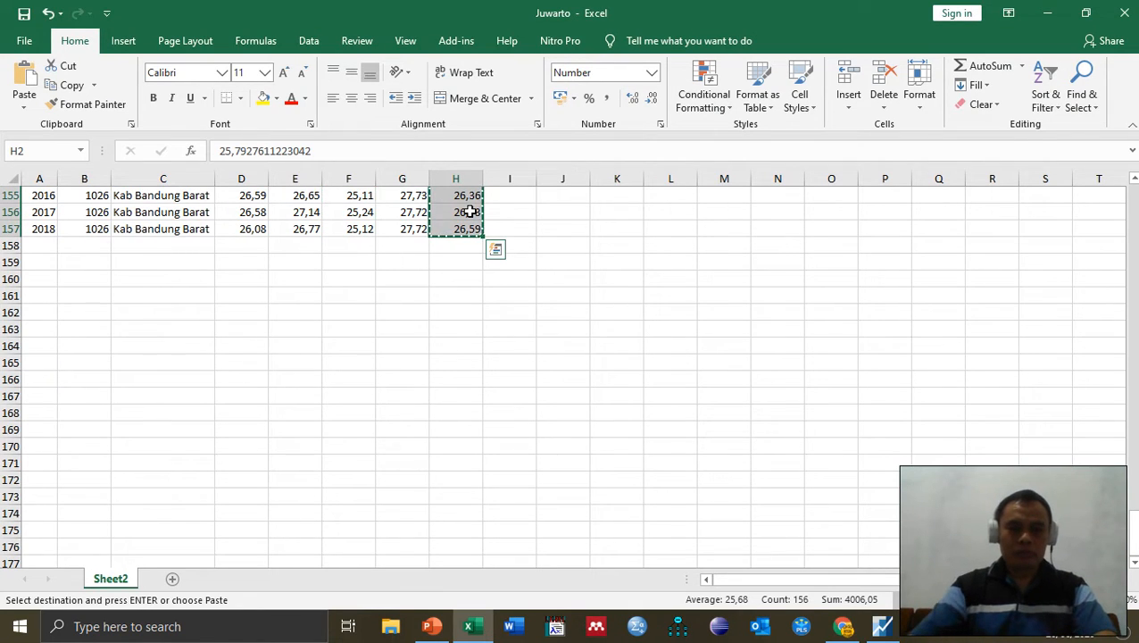
Return to EViews, paste the copied DAK values into the dak series starting at observation 1 - 13, and close the series.
{"action": "left_click", "coordinate": [879, 630]}
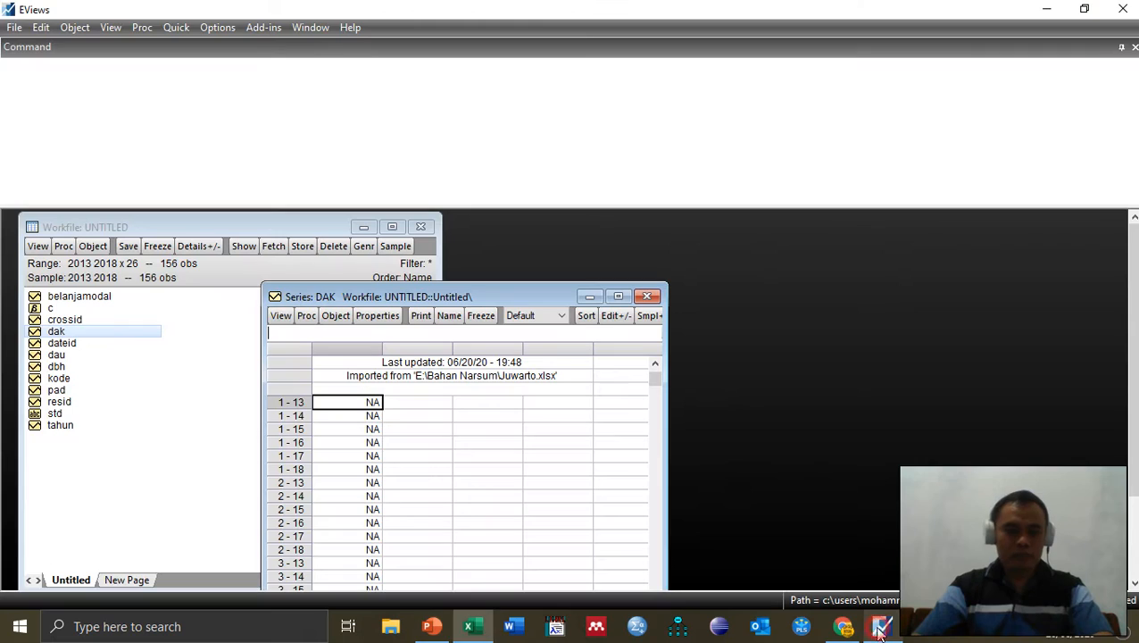
{"action": "key", "text": "ctrl+v"}
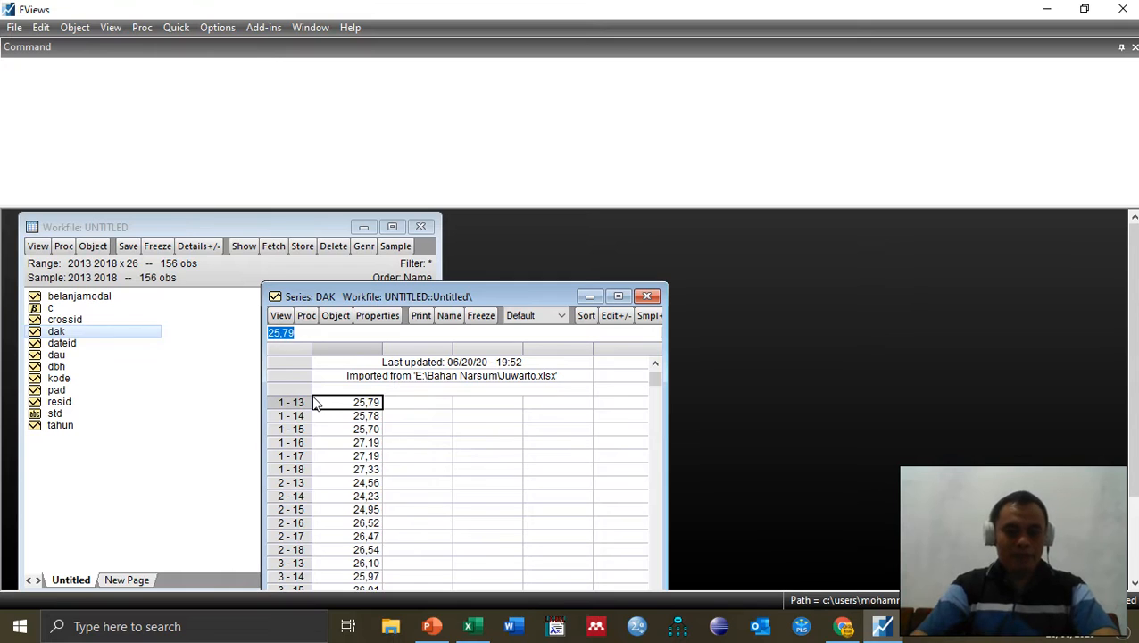
{"action": "left_click", "coordinate": [646, 297]}
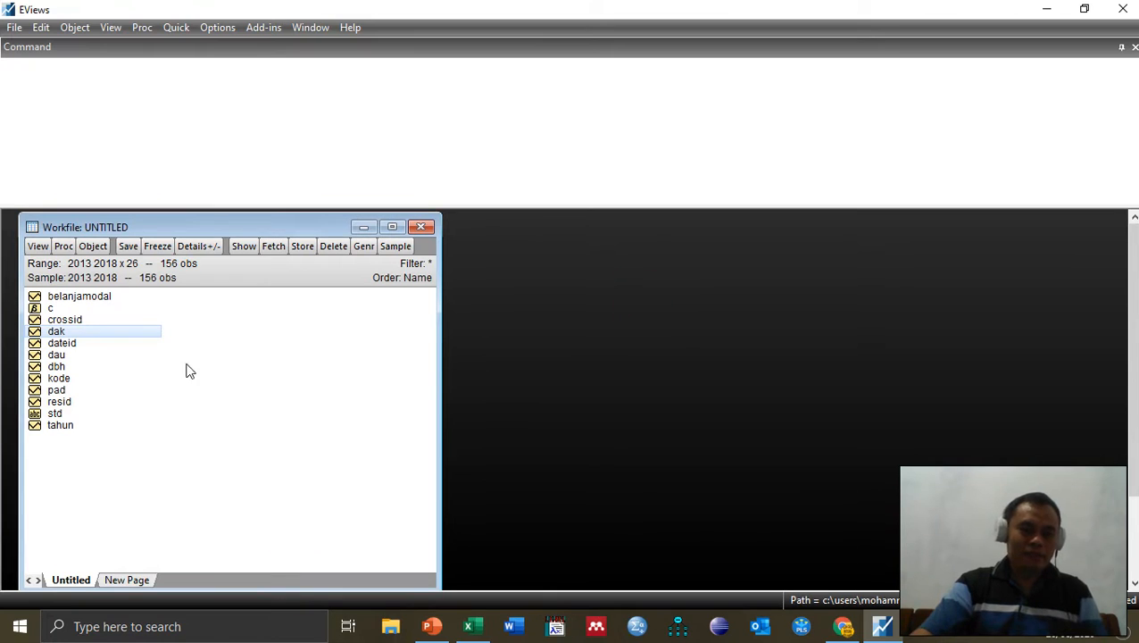
Open the belanjamodal, dak, dau, dbh and pad series one after another to examine their pasted values.
{"action": "left_click", "coordinate": [105, 301]}
{"action": "left_click", "coordinate": [105, 301]}
{"action": "left_click", "coordinate": [134, 401]}
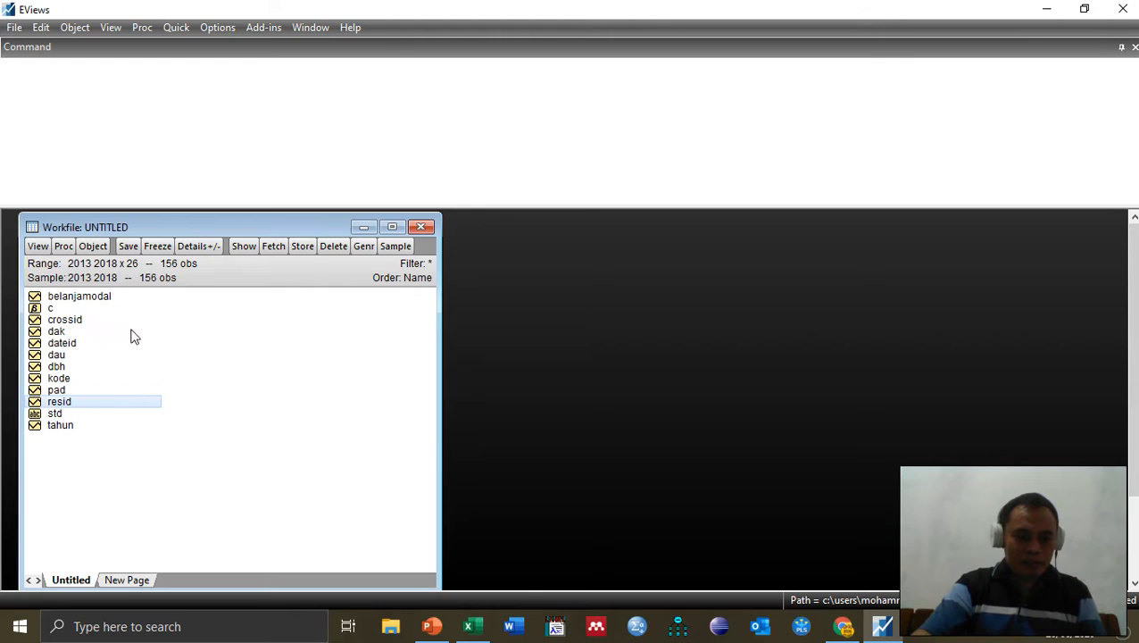
{"action": "double_click", "coordinate": [74, 302]}
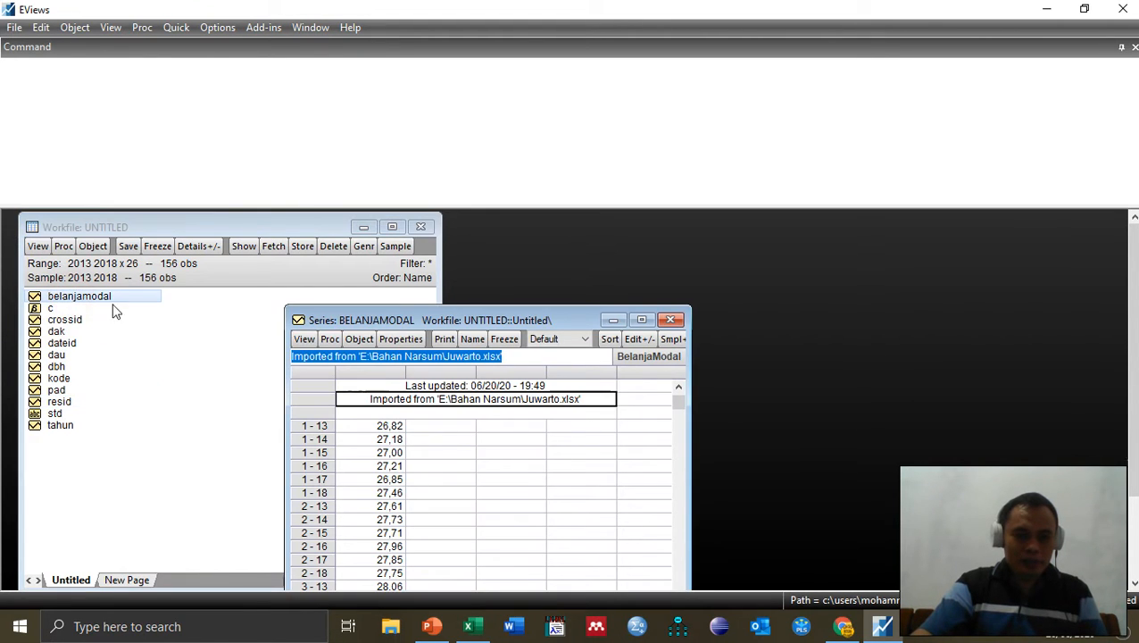
{"action": "left_click_drag", "start_coordinate": [572, 323], "coordinate": [593, 257]}
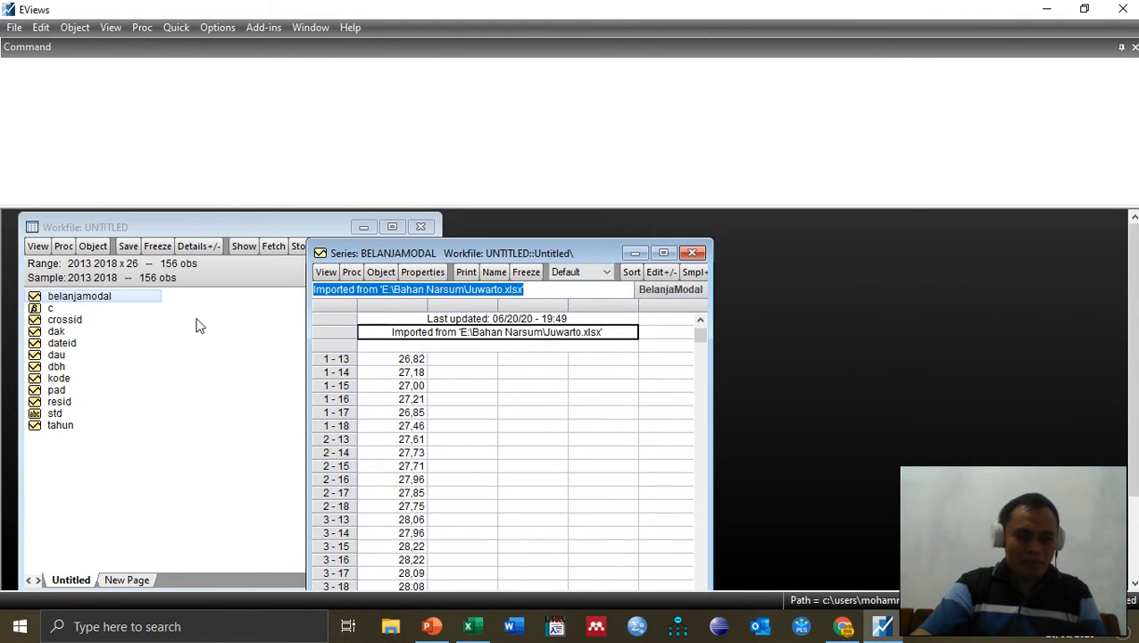
{"action": "double_click", "coordinate": [57, 331]}
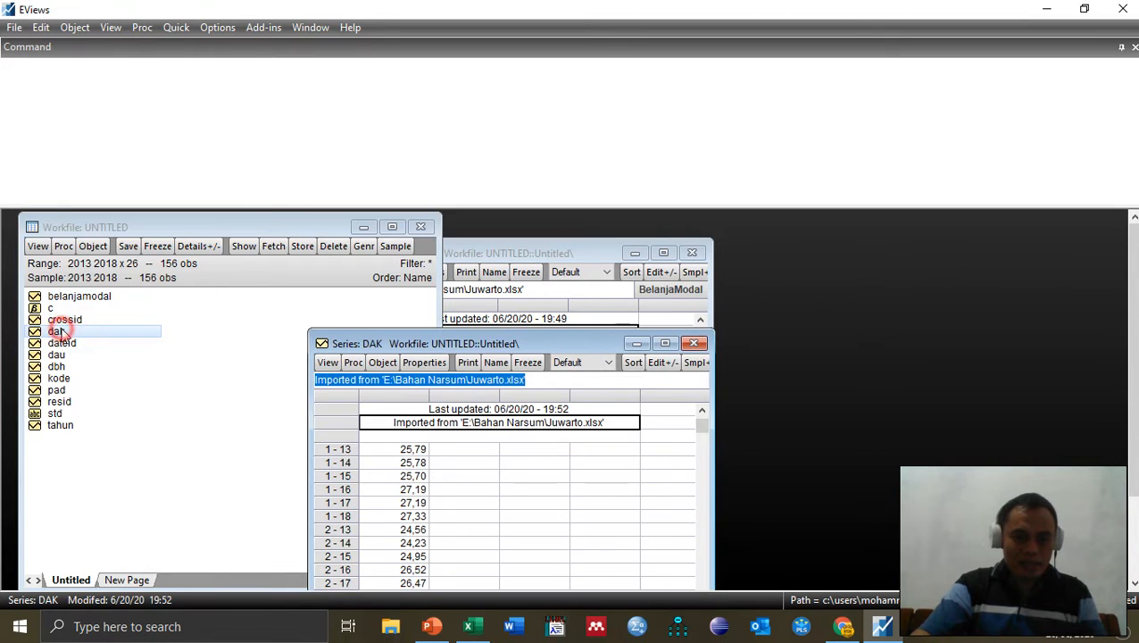
{"action": "double_click", "coordinate": [63, 356]}
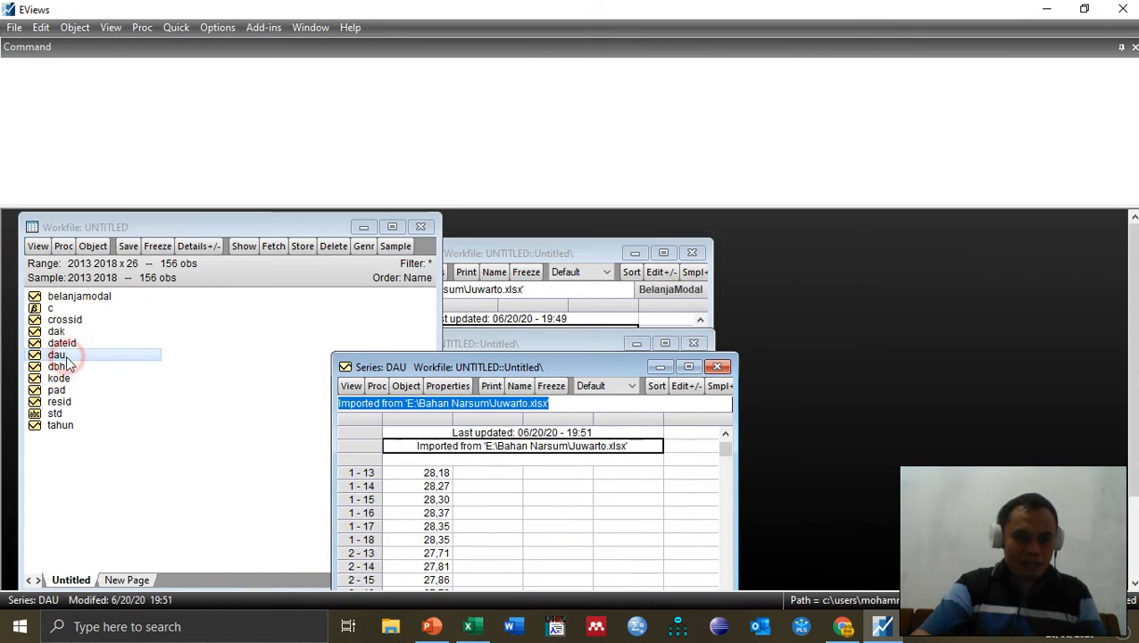
{"action": "double_click", "coordinate": [57, 366]}
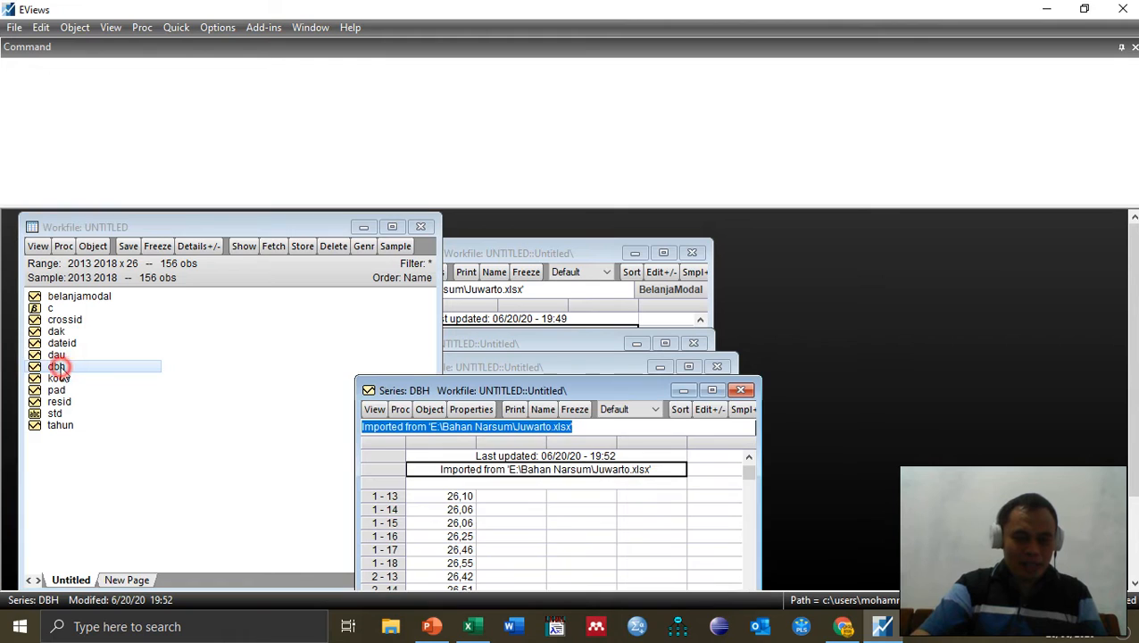
{"action": "double_click", "coordinate": [58, 390]}
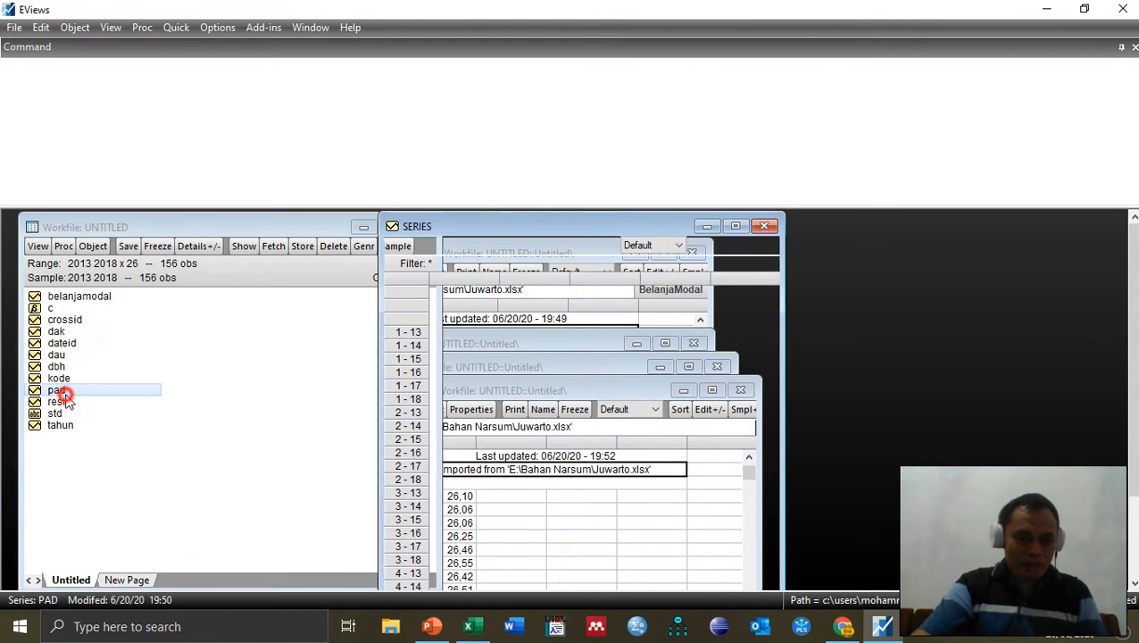
Close all the open series windows so only the workfile window remains.
{"action": "left_click", "coordinate": [765, 226]}
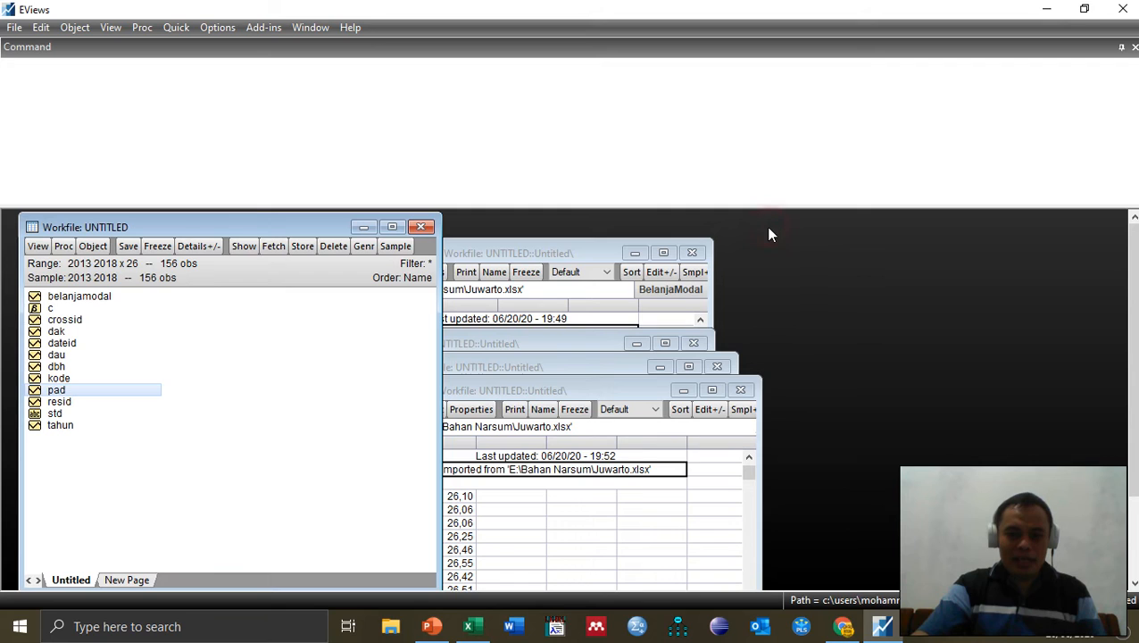
{"action": "left_click", "coordinate": [740, 390]}
{"action": "left_click", "coordinate": [717, 366]}
{"action": "left_click", "coordinate": [696, 343]}
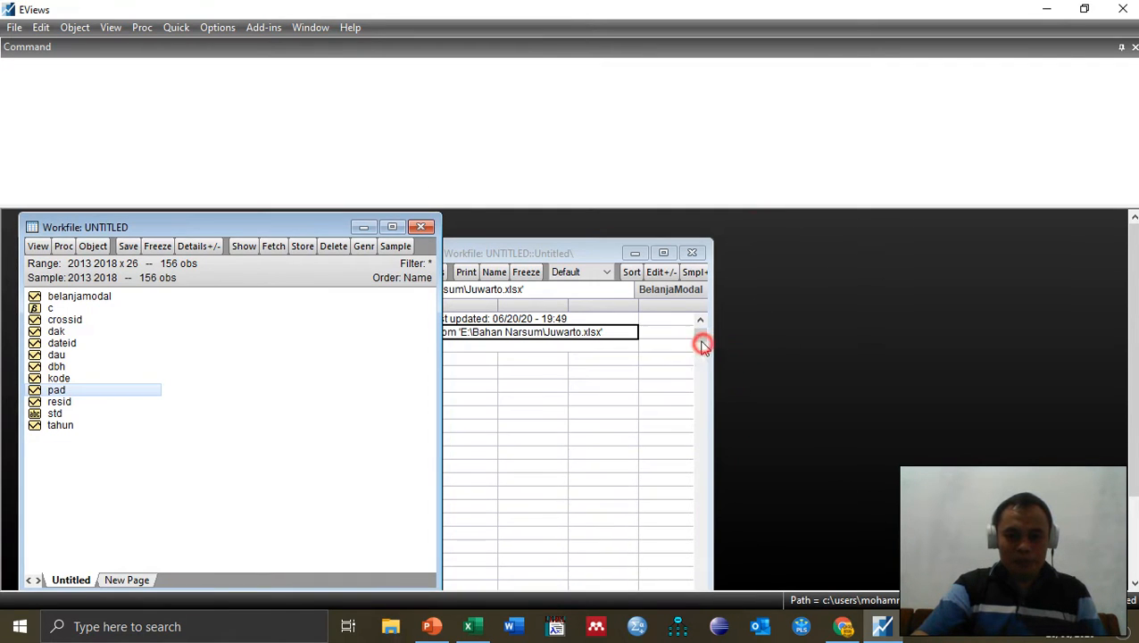
{"action": "left_click", "coordinate": [702, 254]}
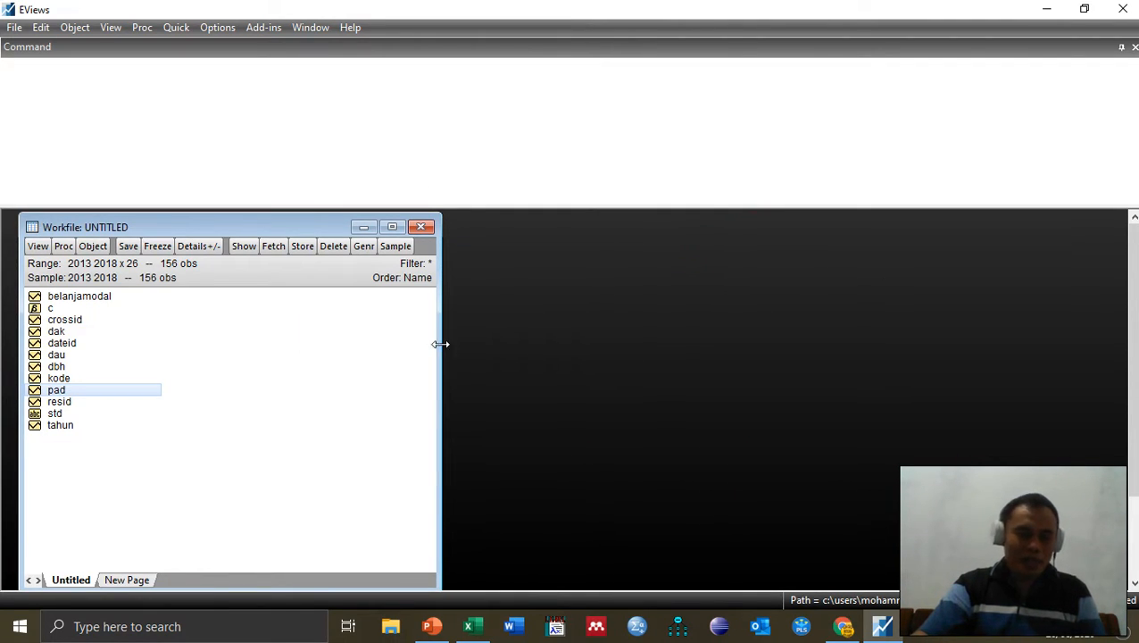
Open belanjamodal, pad, dau, dbh and dak together as a group, checking the variable order on the PowerPoint model slide.
{"action": "left_click", "coordinate": [77, 298]}
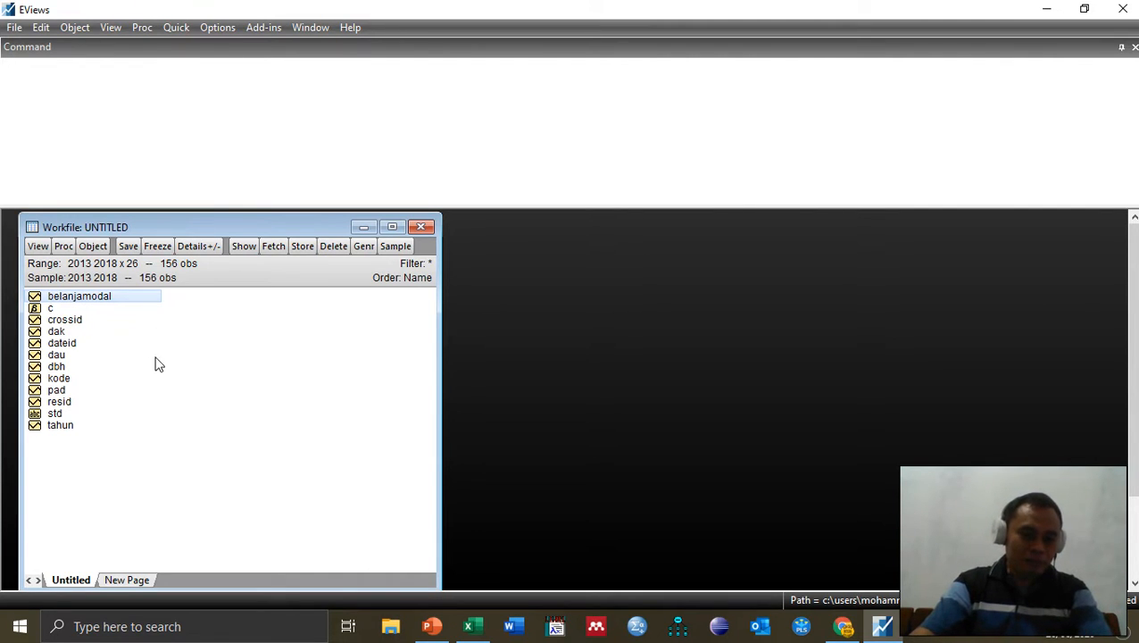
{"action": "left_click", "coordinate": [56, 394], "text": "ctrl"}
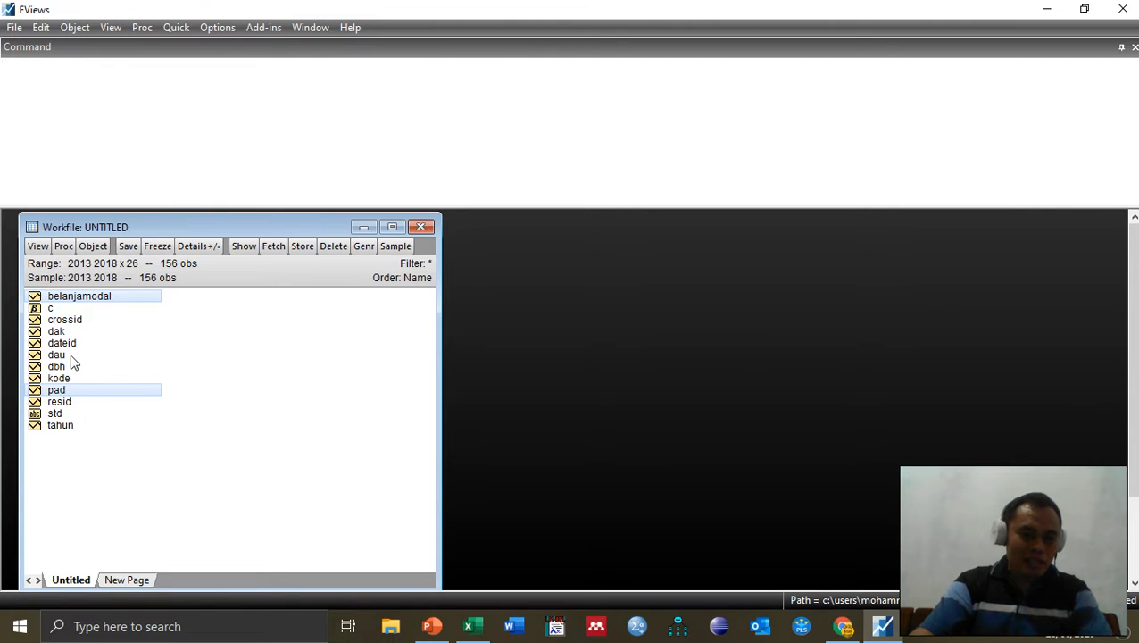
{"action": "left_click", "coordinate": [429, 628]}
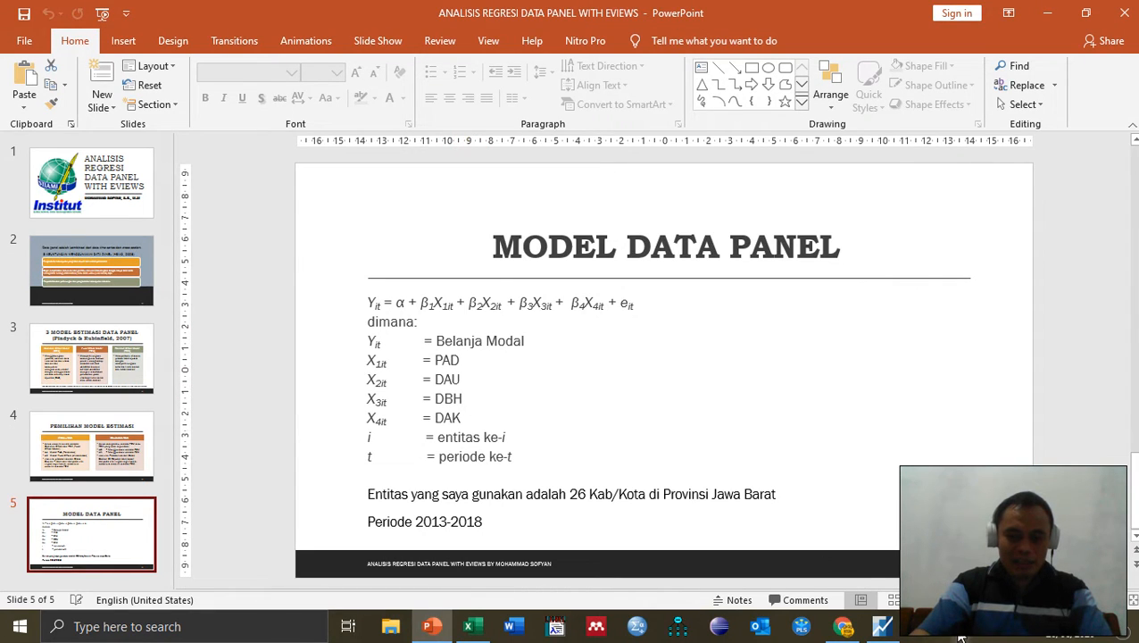
{"action": "left_click", "coordinate": [900, 631]}
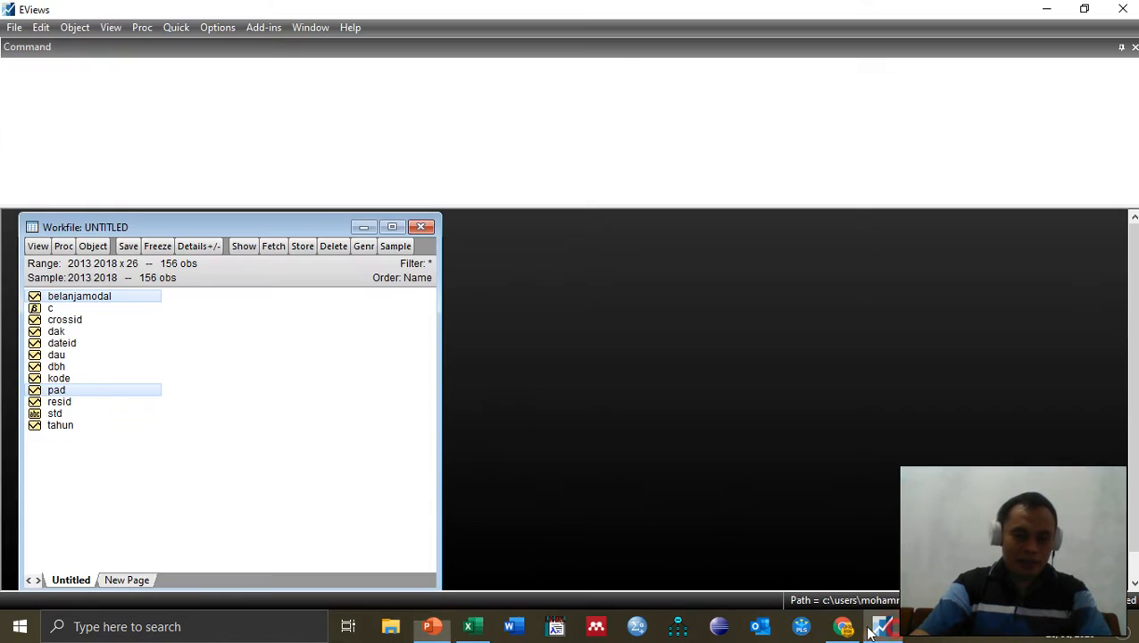
{"action": "left_click", "coordinate": [55, 357], "text": "ctrl"}
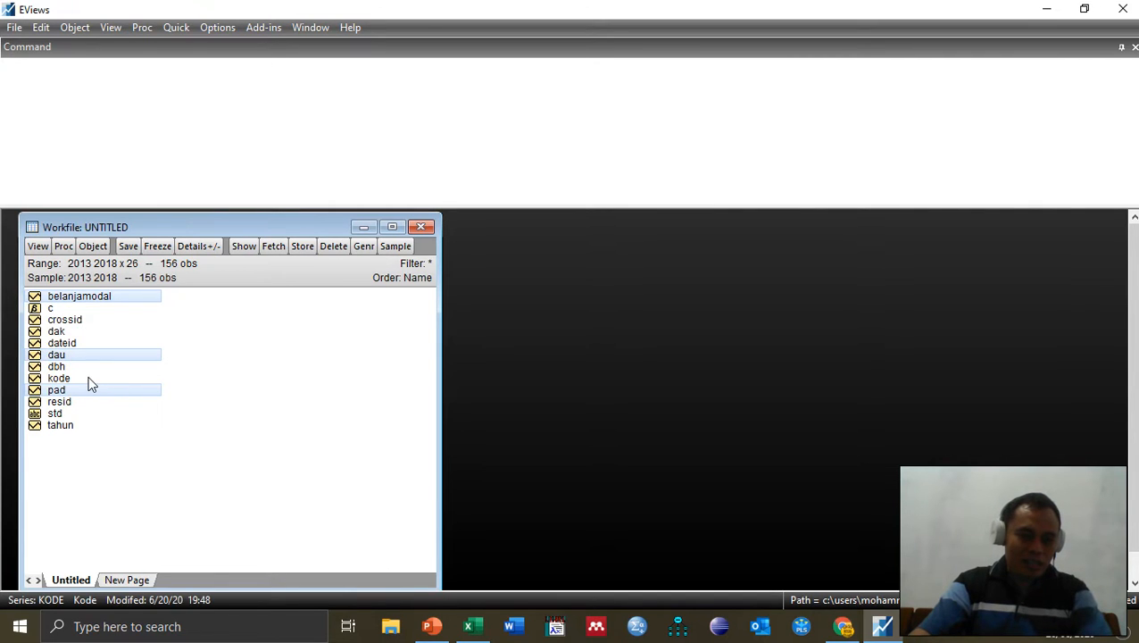
{"action": "left_click", "coordinate": [61, 367], "text": "ctrl"}
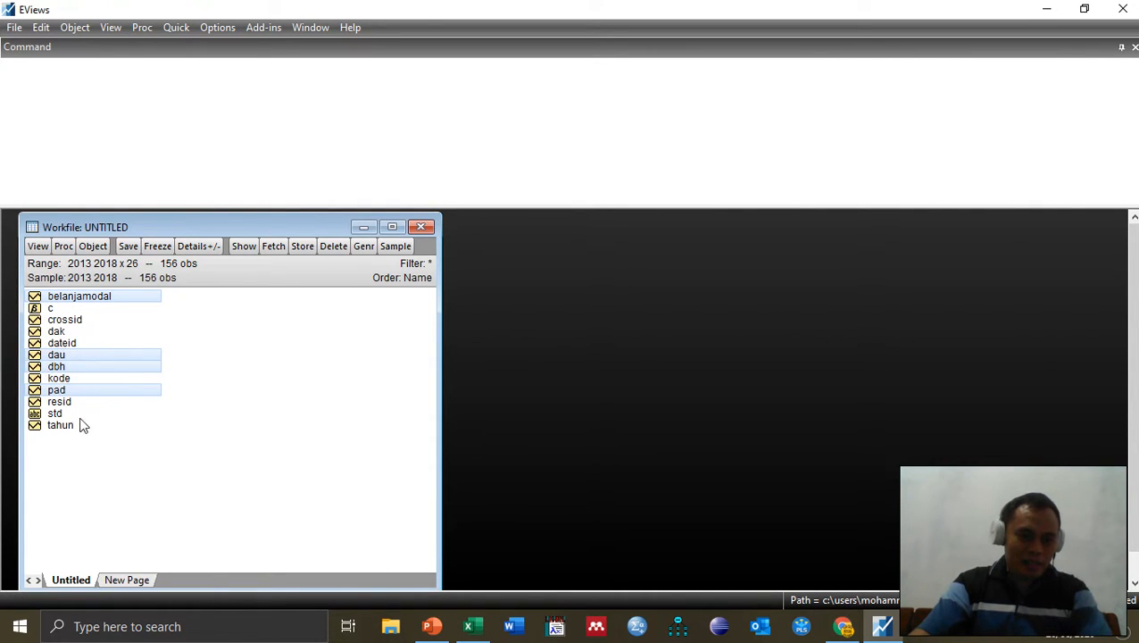
{"action": "left_click", "coordinate": [55, 336], "text": "ctrl"}
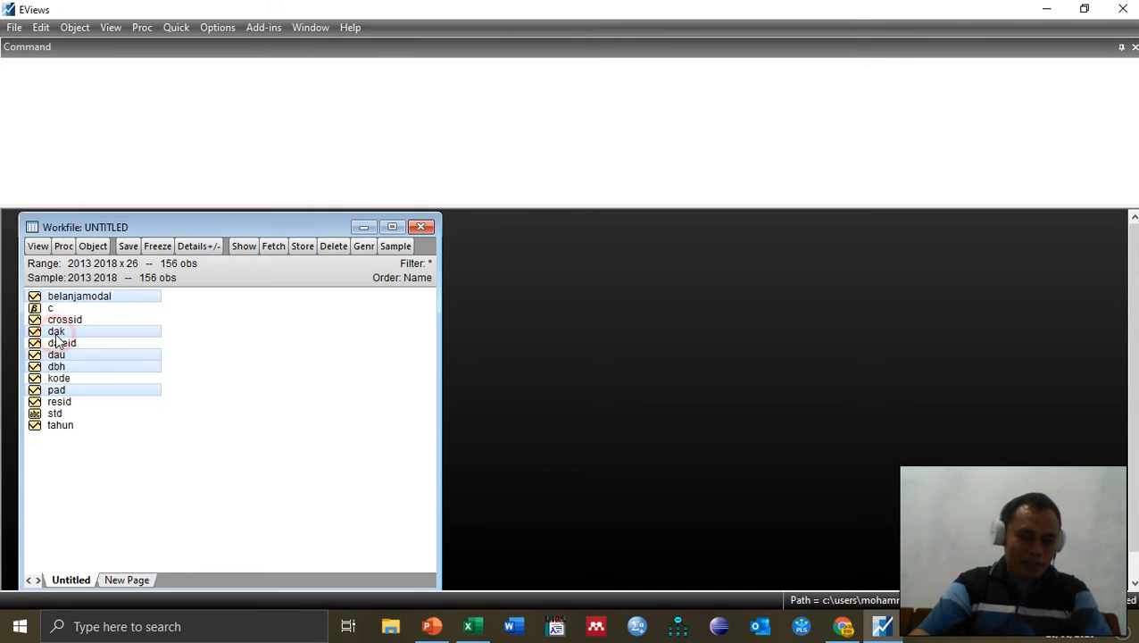
{"action": "right_click", "coordinate": [56, 337]}
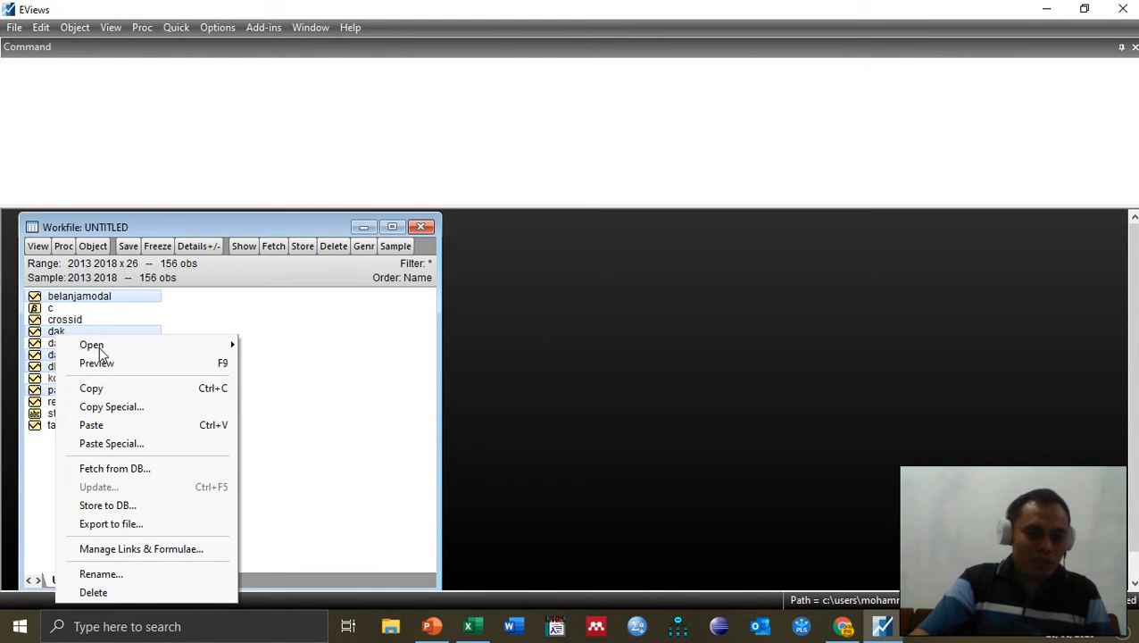
{"action": "mouse_move", "coordinate": [104, 350]}
{"action": "left_click", "coordinate": [282, 346]}
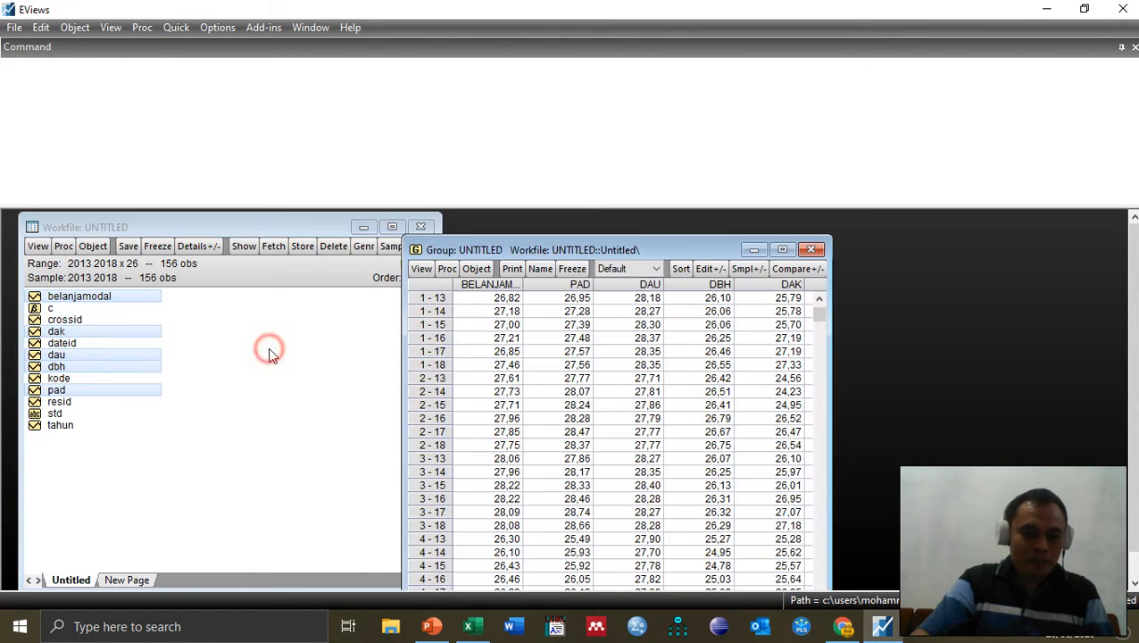
Name the new group group01 and move its window up beside the workfile.
{"action": "left_click", "coordinate": [542, 269]}
{"action": "left_click", "coordinate": [575, 497]}
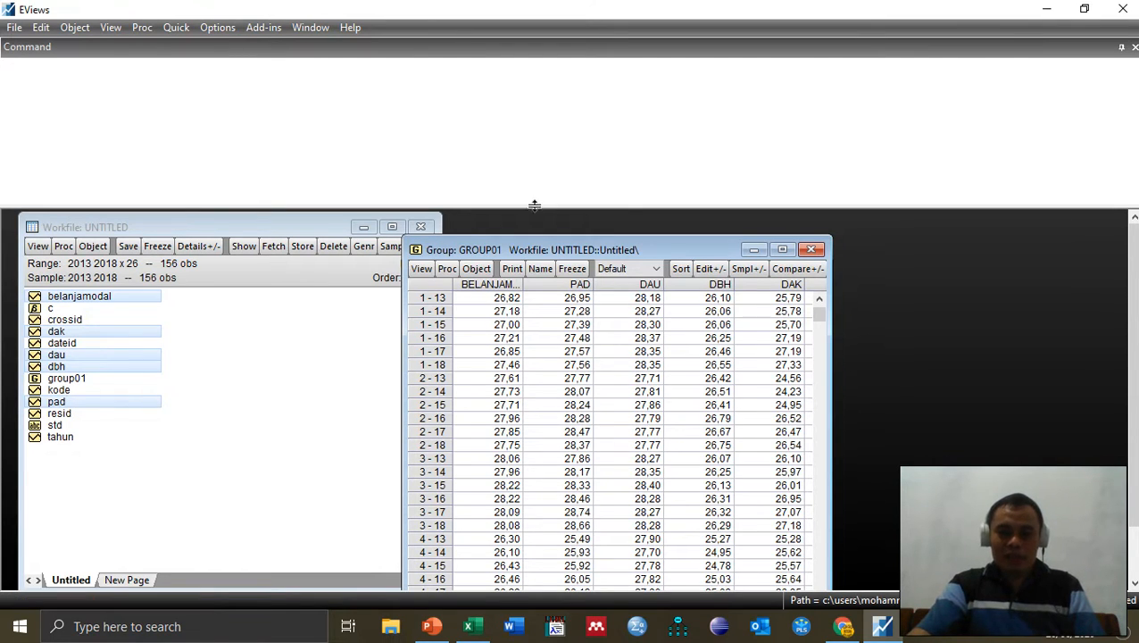
{"action": "left_click_drag", "start_coordinate": [688, 251], "coordinate": [695, 216]}
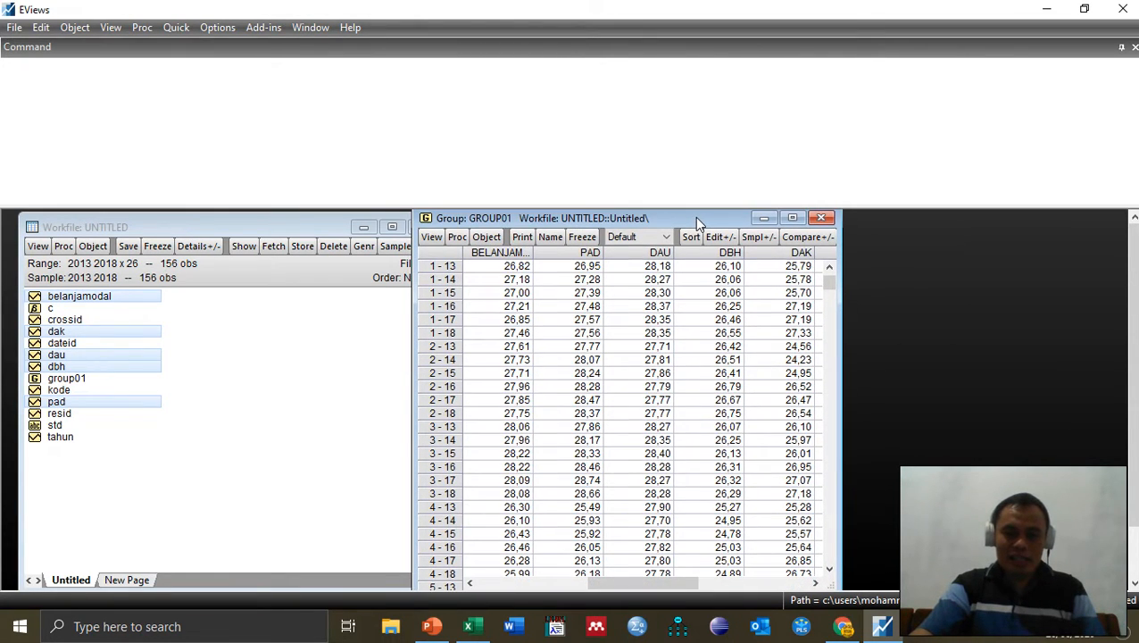
Make an equation from the group and estimate belanjamodal on pad, dau, dbh, dak and c by least squares for 2013–2018.
{"action": "left_click", "coordinate": [456, 237]}
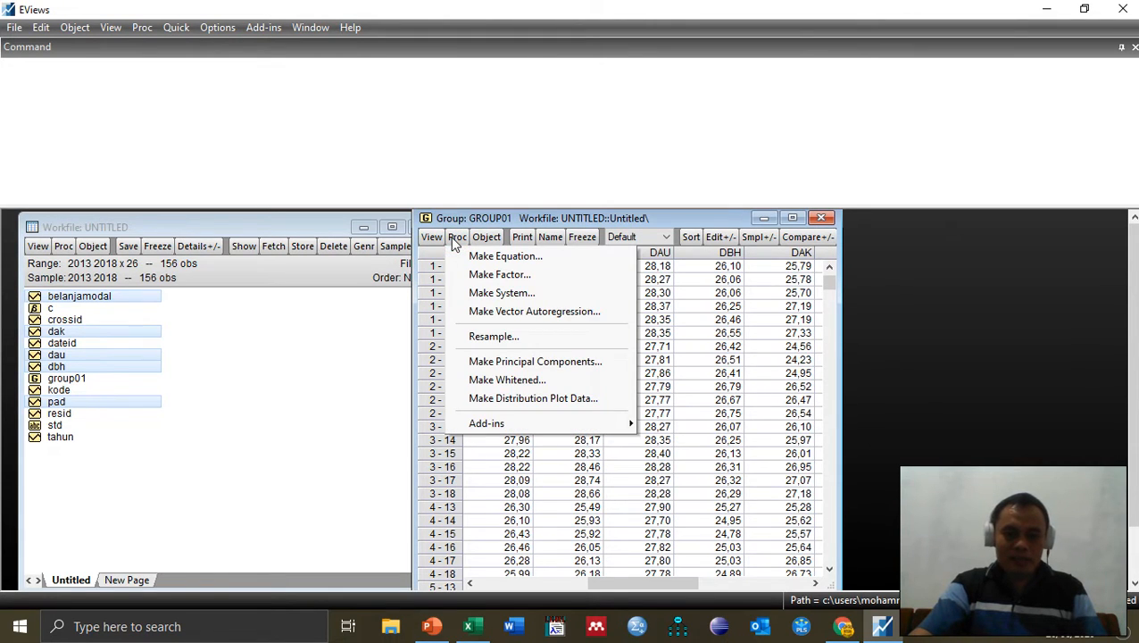
{"action": "left_click", "coordinate": [481, 260]}
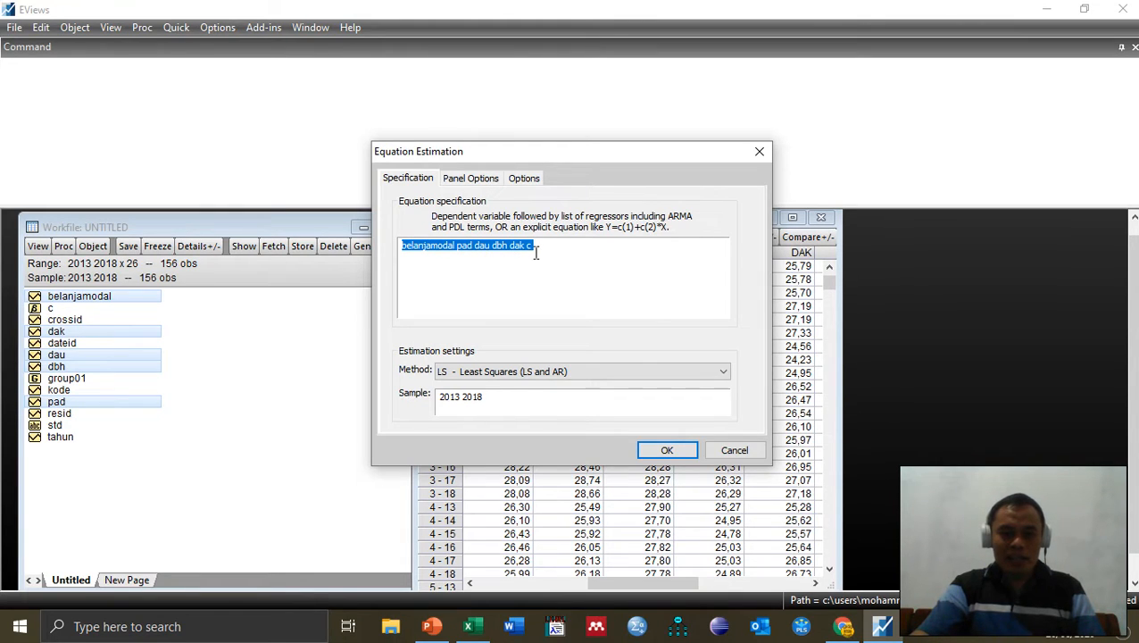
{"action": "left_click", "coordinate": [656, 454]}
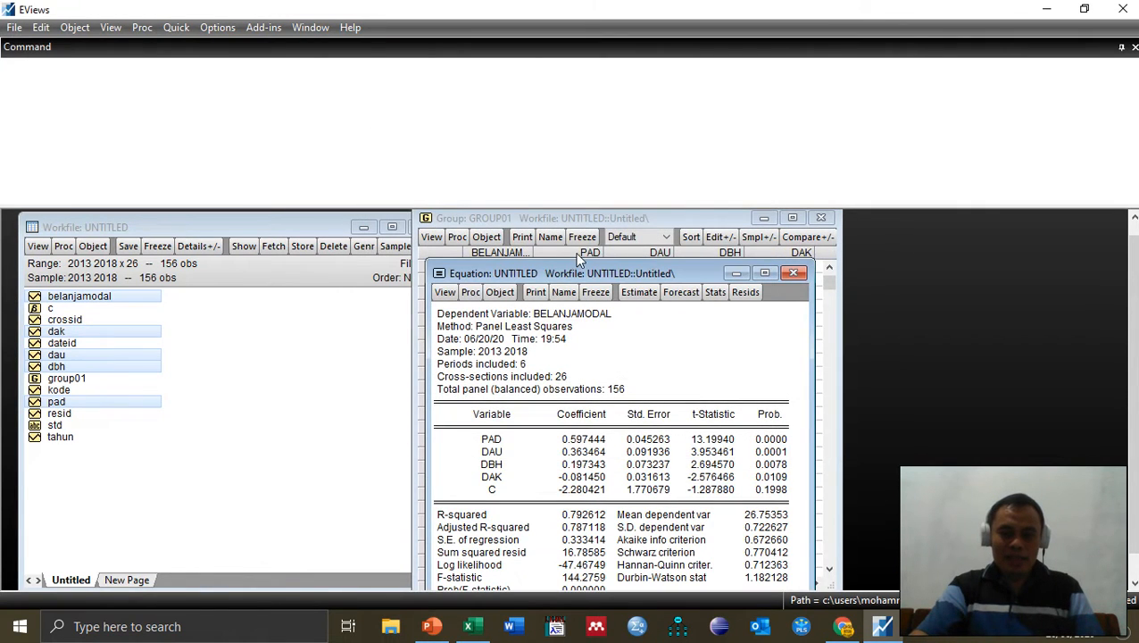
{"action": "left_click_drag", "start_coordinate": [623, 273], "coordinate": [675, 227]}
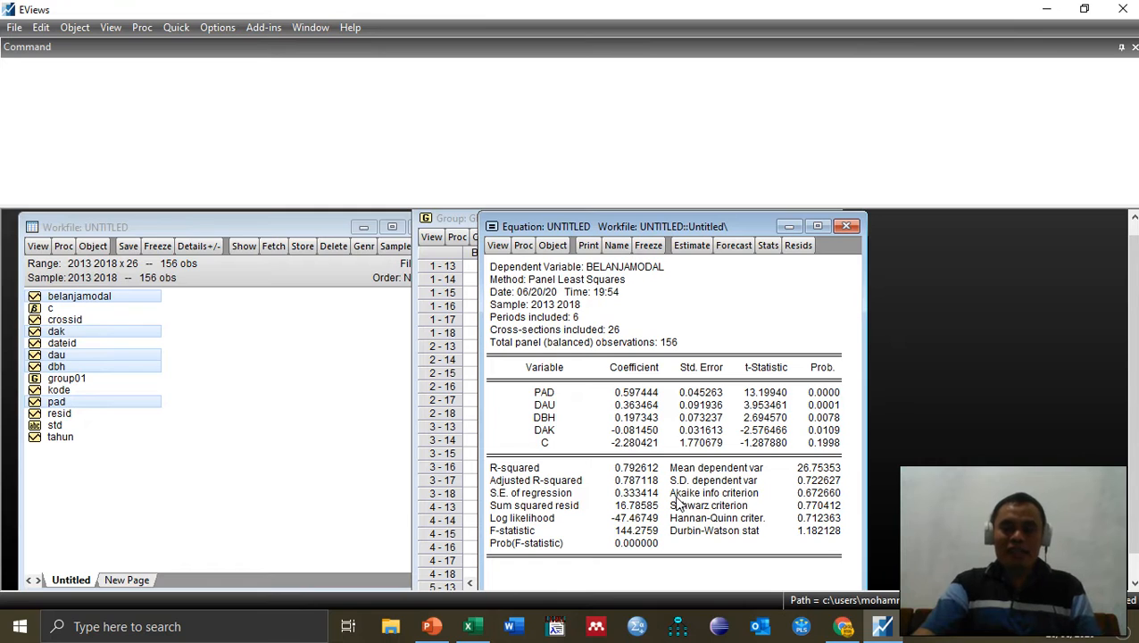
Re-estimate the equation with fixed cross-section effects and review the full output.
{"action": "left_click", "coordinate": [694, 247]}
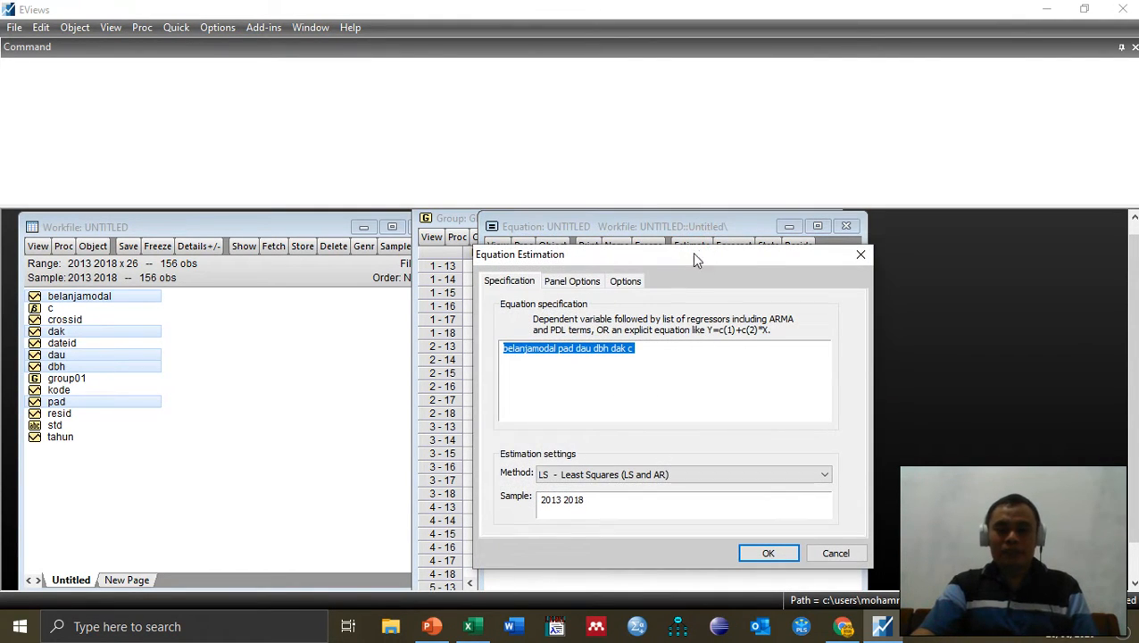
{"action": "left_click", "coordinate": [574, 283]}
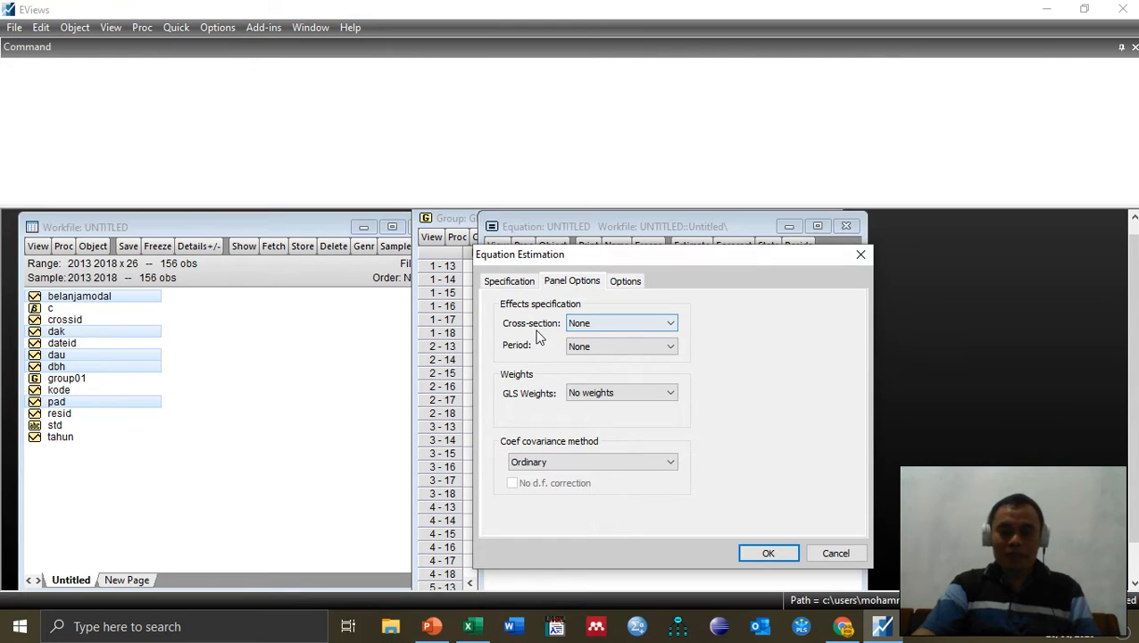
{"action": "left_click", "coordinate": [664, 325]}
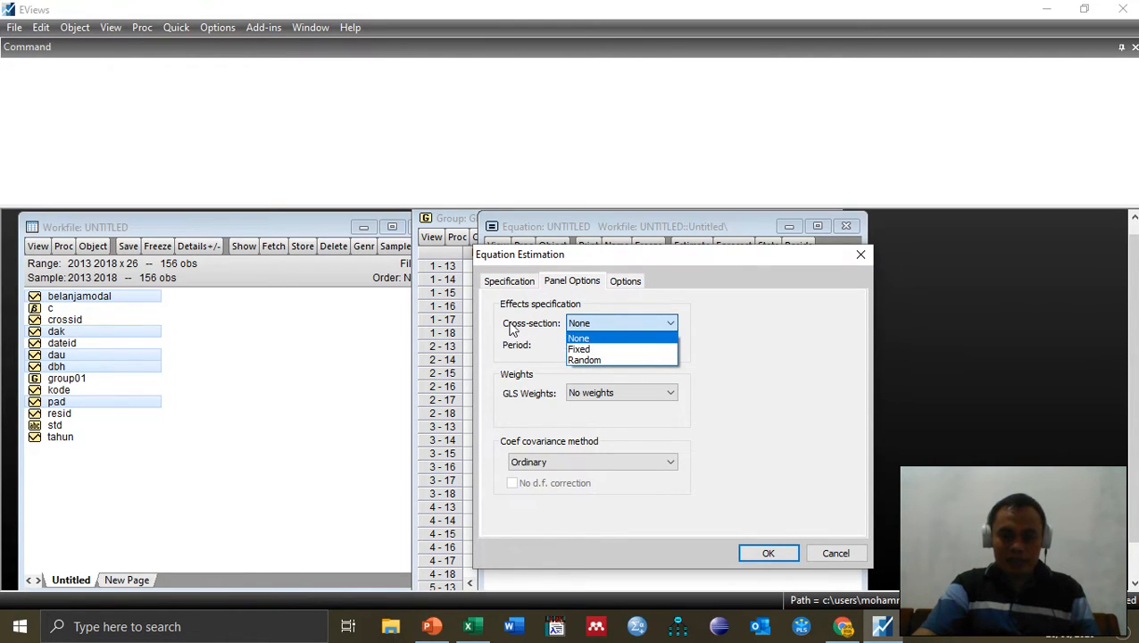
{"action": "left_click", "coordinate": [625, 349]}
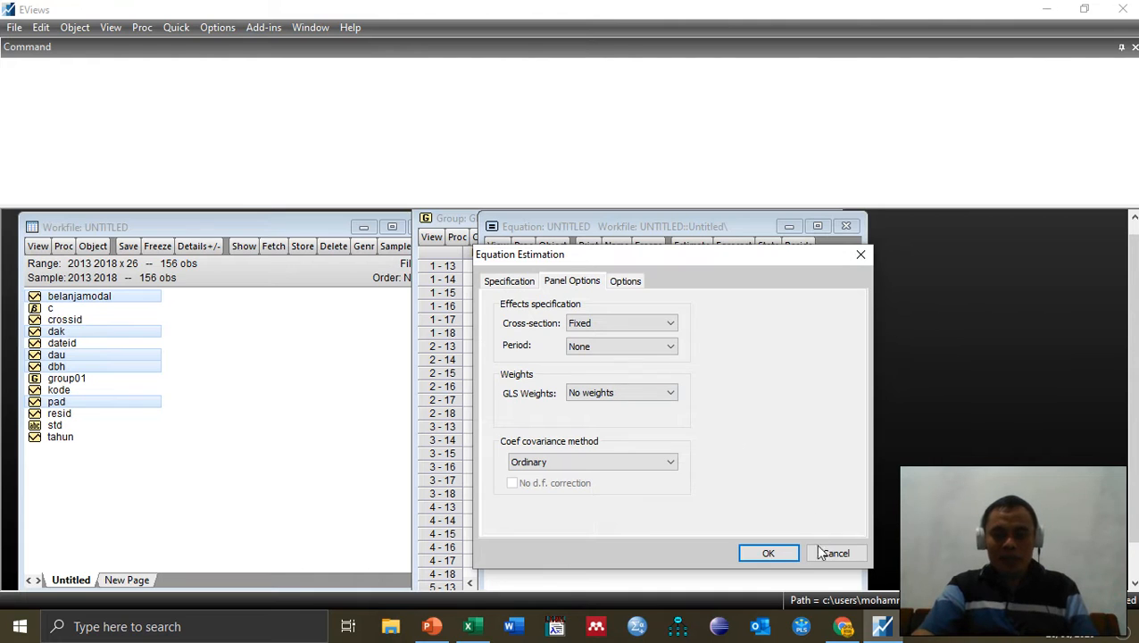
{"action": "left_click", "coordinate": [768, 554]}
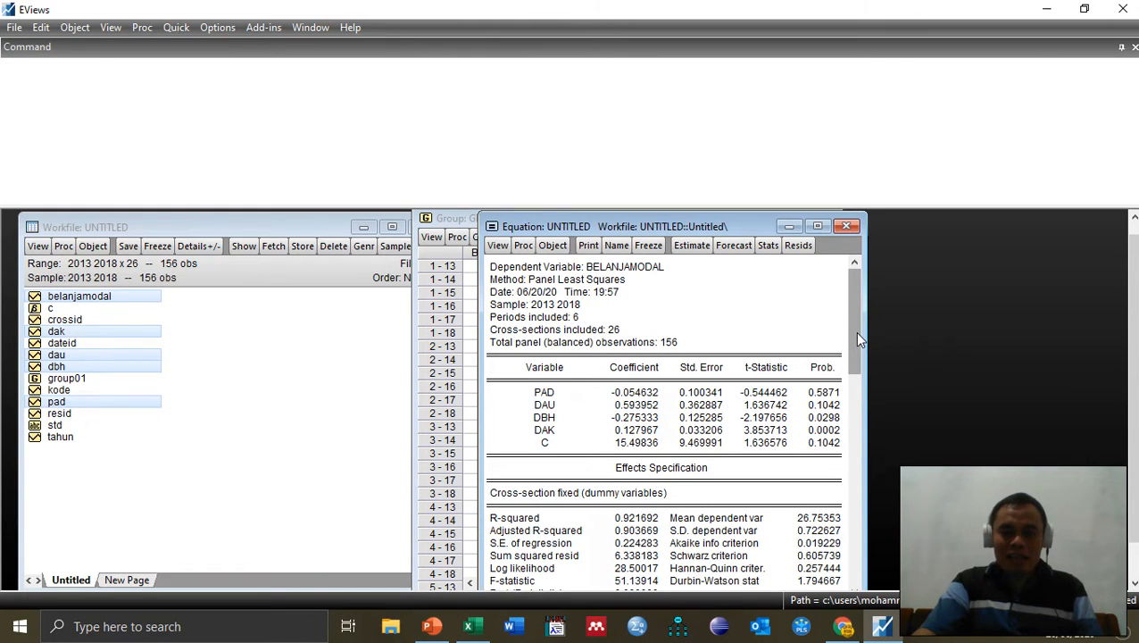
{"action": "left_click_drag", "start_coordinate": [854, 331], "coordinate": [873, 560]}
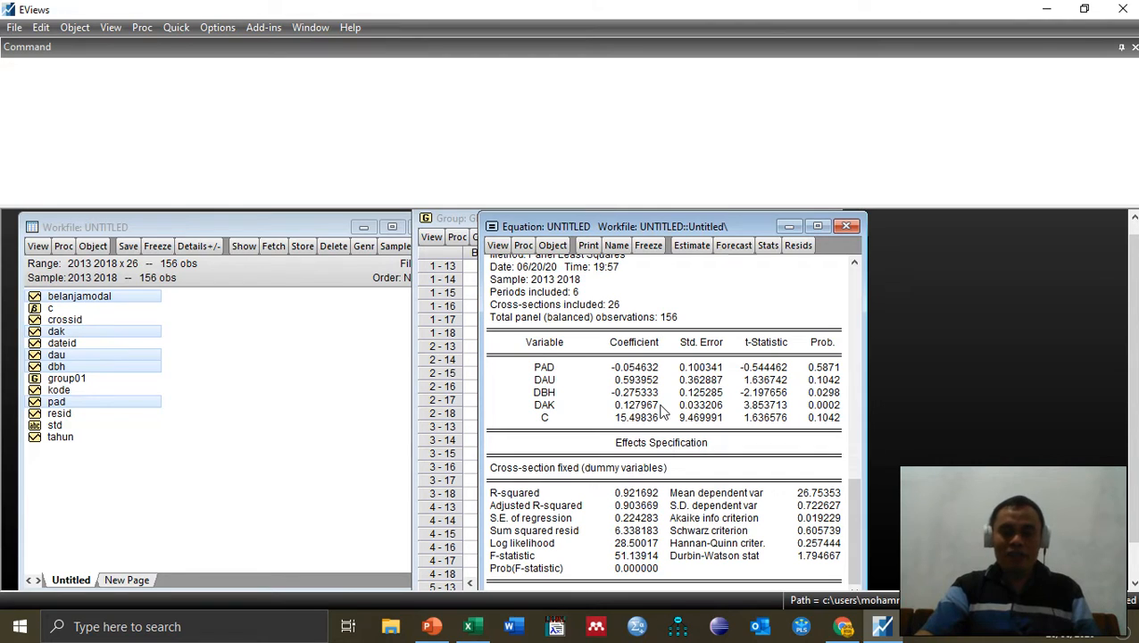
Re-estimate the equation with random cross-section effects and review the output down to the unweighted statistics.
{"action": "left_click", "coordinate": [694, 245]}
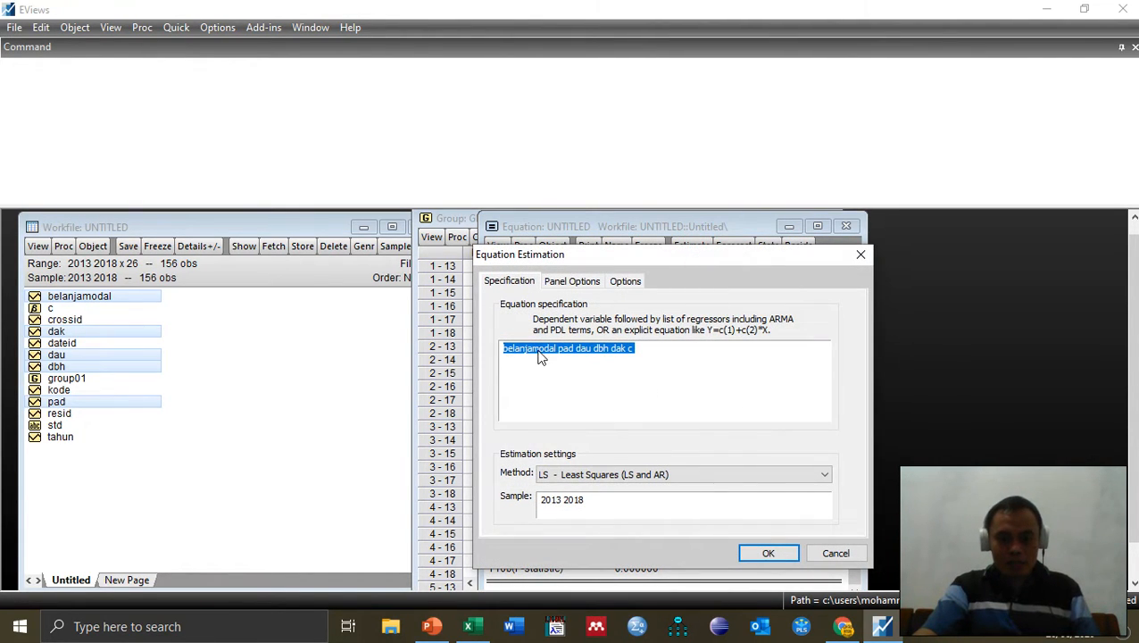
{"action": "left_click", "coordinate": [575, 282]}
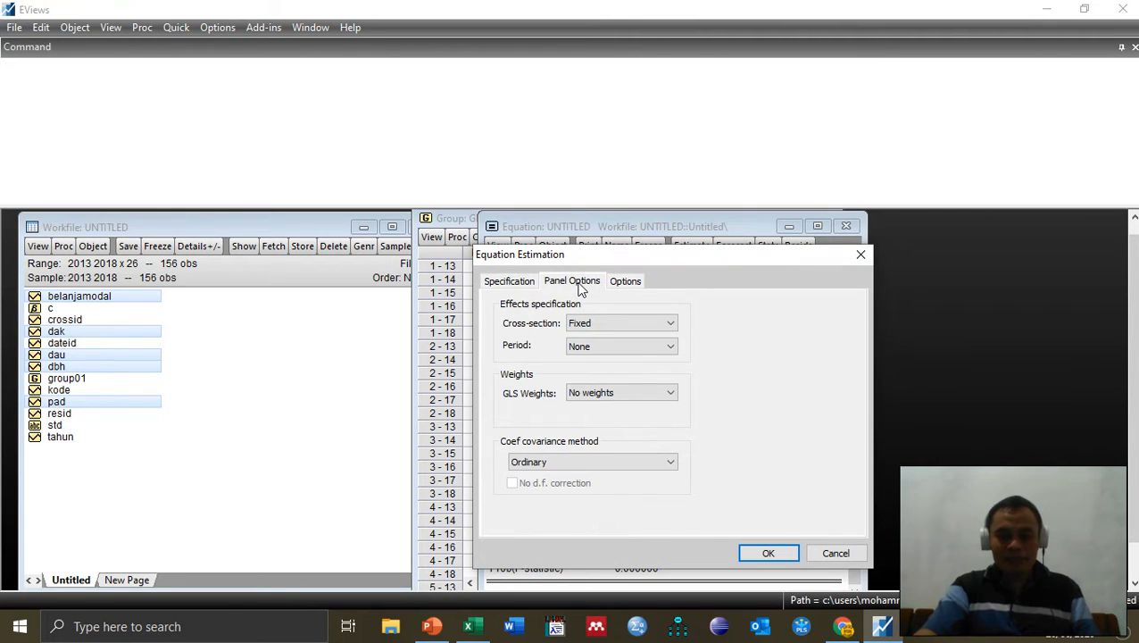
{"action": "left_click", "coordinate": [674, 326]}
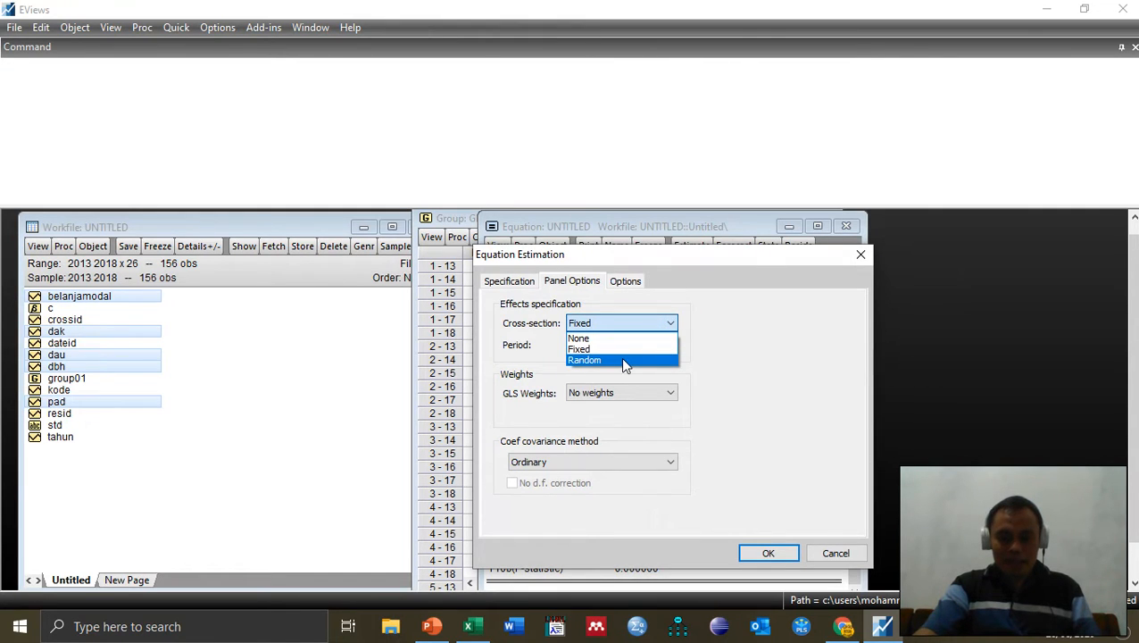
{"action": "left_click", "coordinate": [622, 359]}
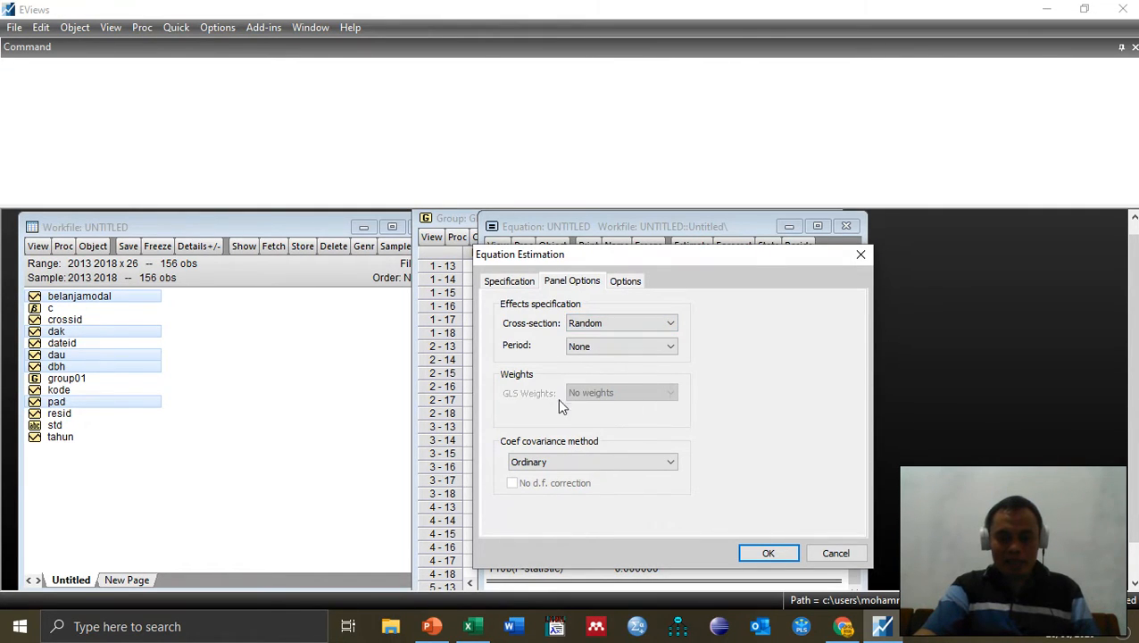
{"action": "left_click", "coordinate": [770, 553]}
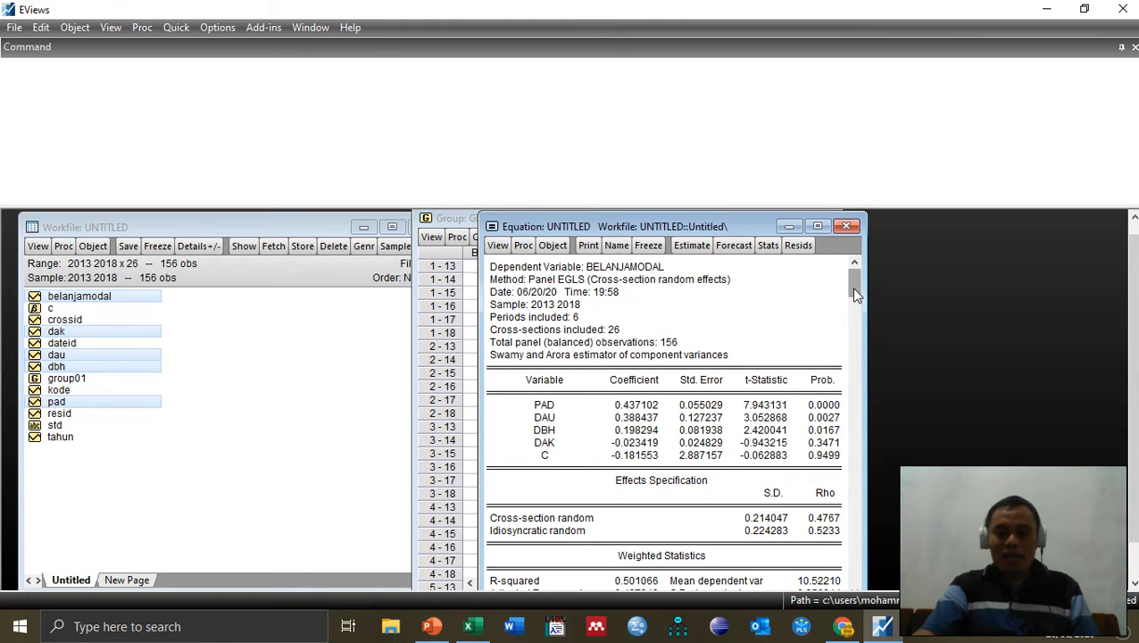
{"action": "scroll", "coordinate": [855, 291], "scroll_direction": "down", "scroll_amount": 3}
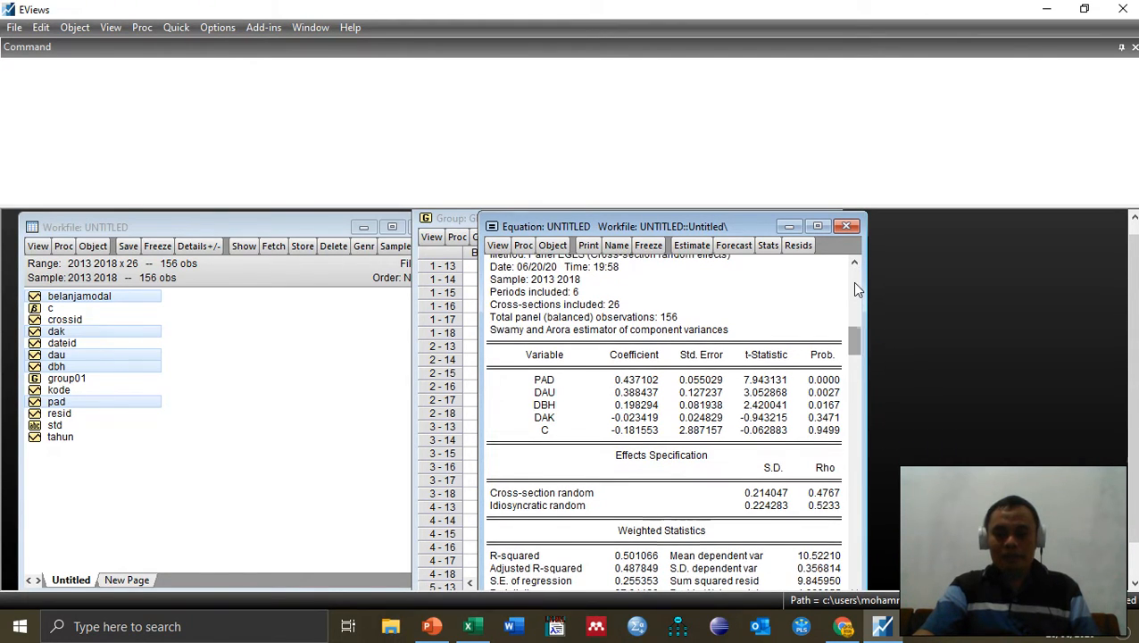
{"action": "scroll", "coordinate": [858, 289], "scroll_direction": "down", "scroll_amount": 1}
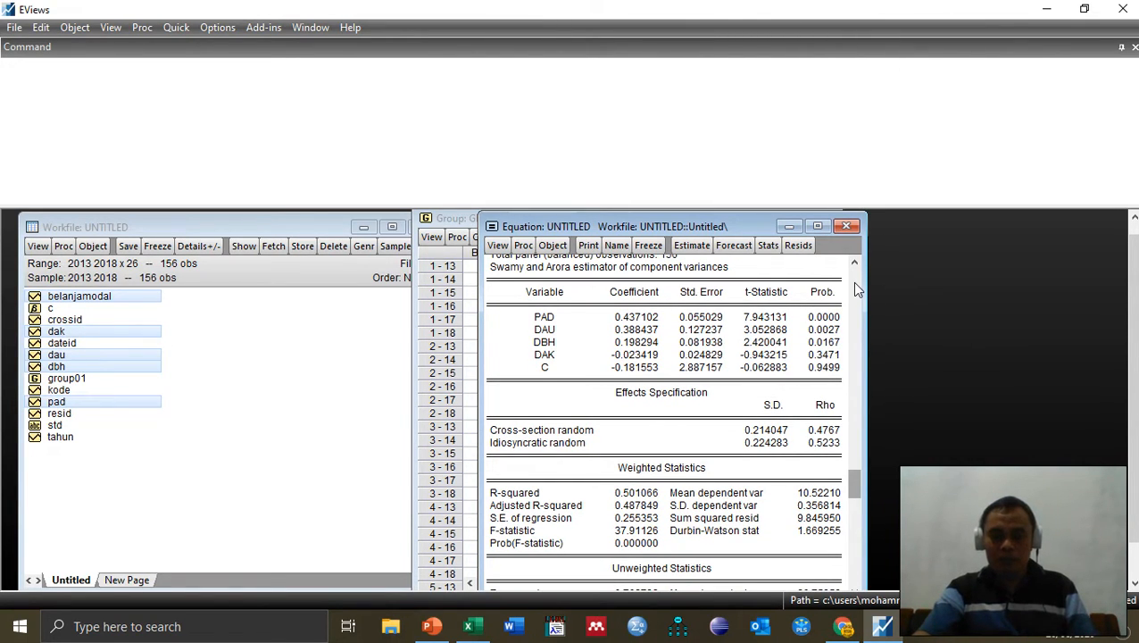
{"action": "scroll", "coordinate": [776, 549], "scroll_direction": "down", "scroll_amount": 2}
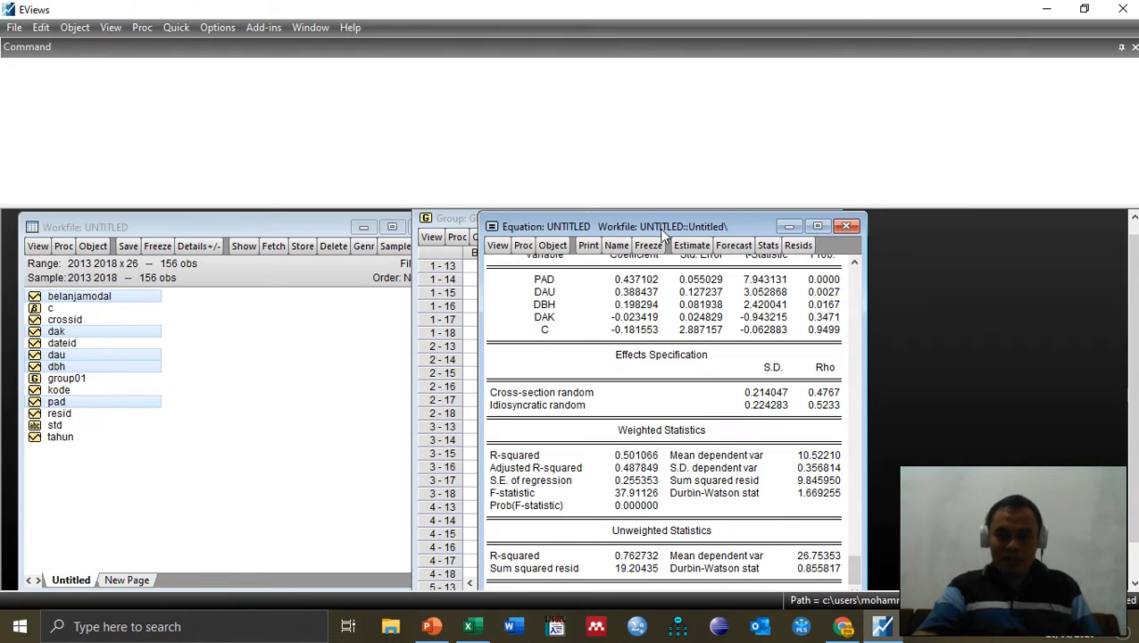
Set the equation's cross-section effects back to Fixed and re-estimate the belanjamodal model.
{"action": "left_click", "coordinate": [701, 253]}
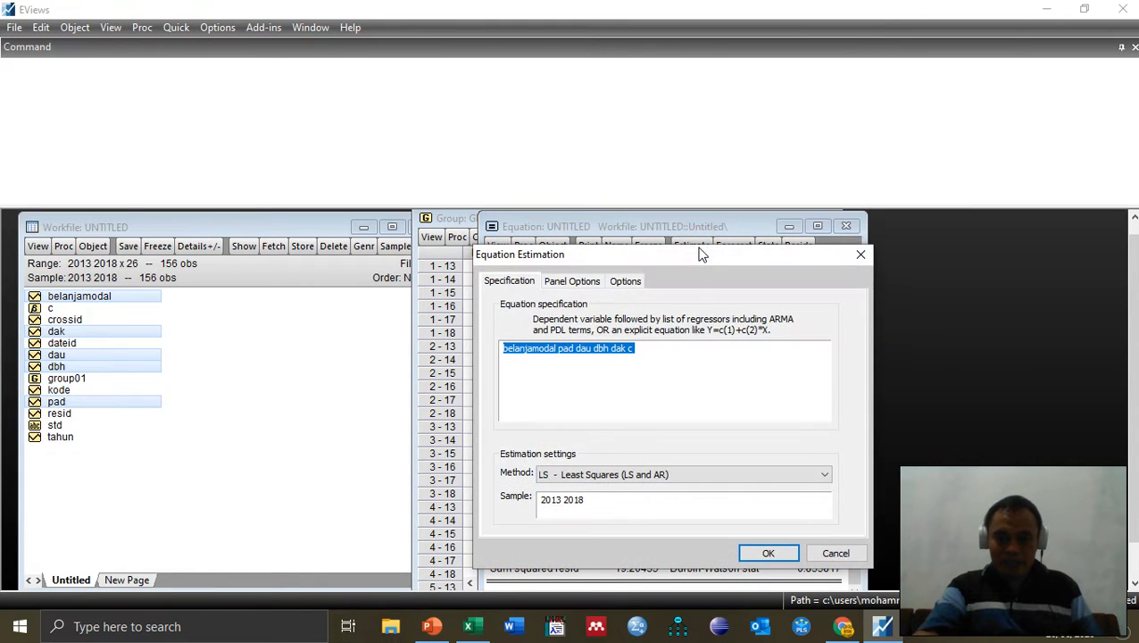
{"action": "left_click", "coordinate": [591, 280]}
{"action": "left_click", "coordinate": [622, 322]}
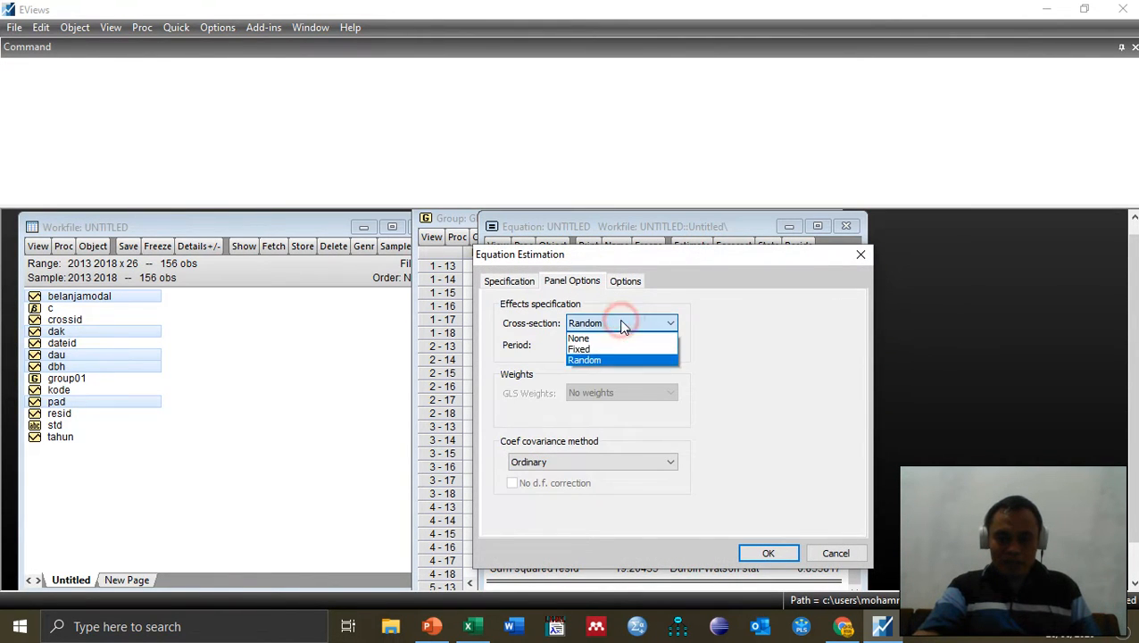
{"action": "left_click", "coordinate": [625, 349]}
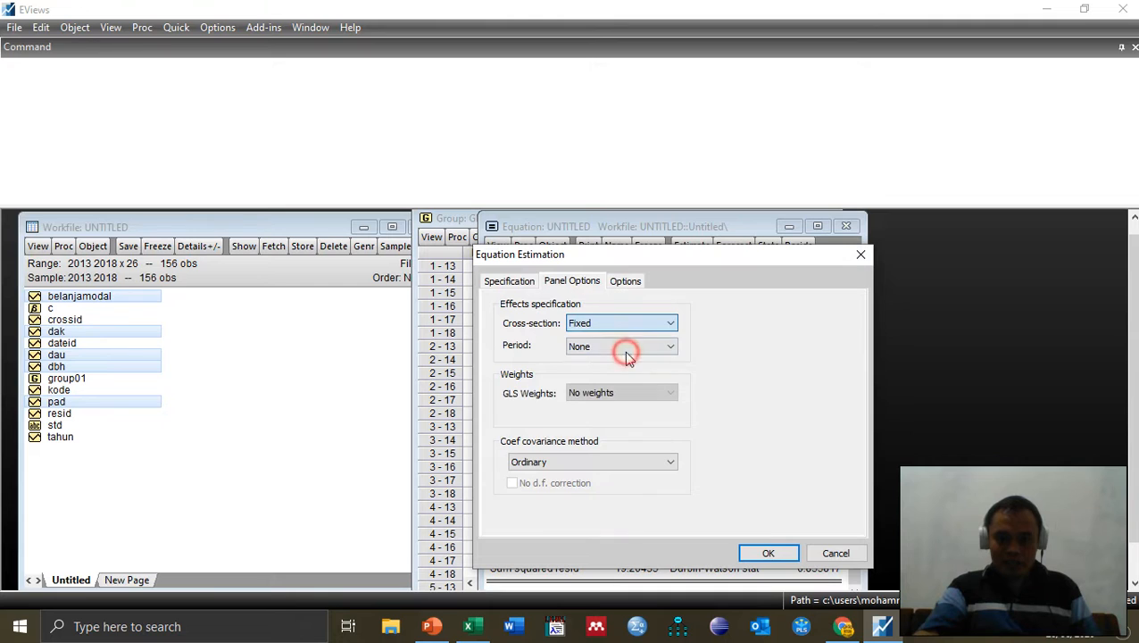
{"action": "left_click", "coordinate": [767, 555]}
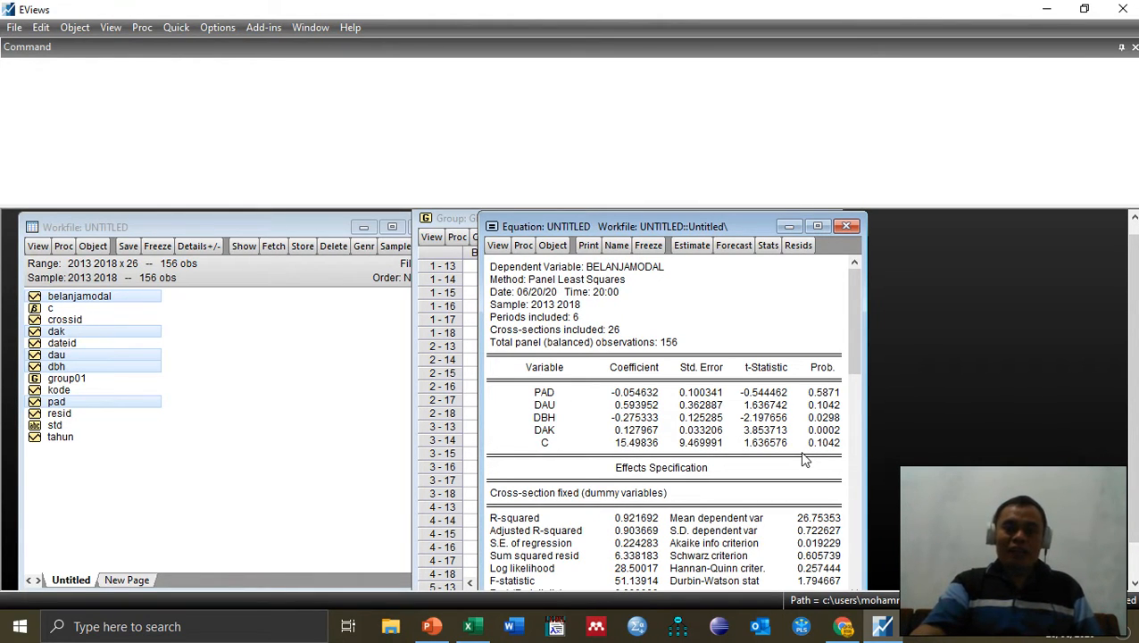
Run the Redundant Fixed Effects - Likelihood Ratio test on the fixed effects equation.
{"action": "left_click", "coordinate": [498, 246]}
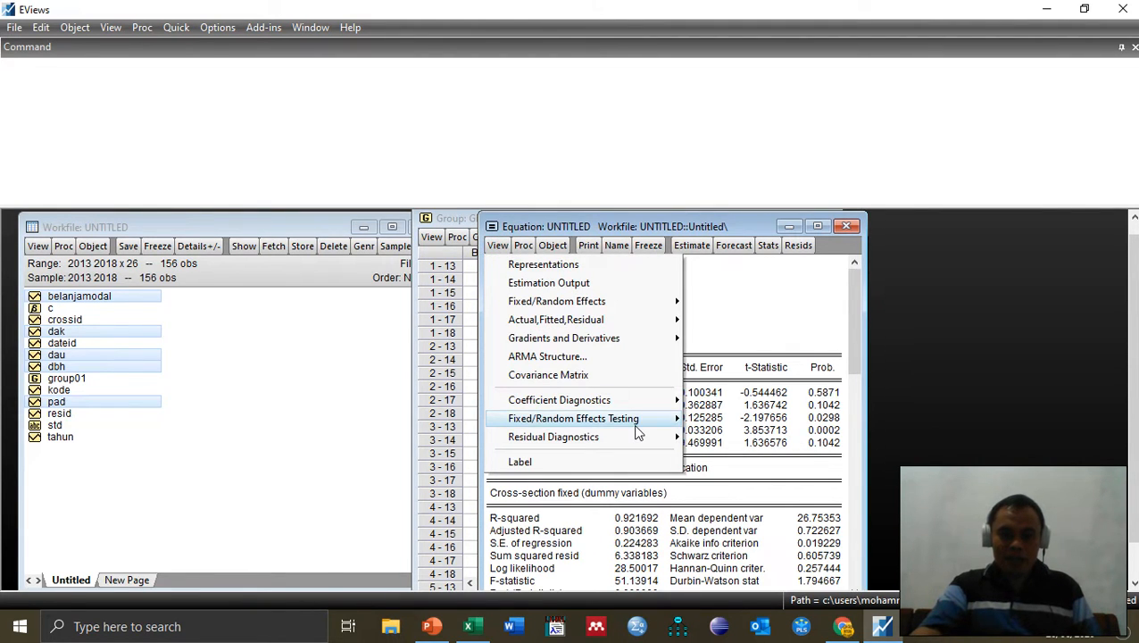
{"action": "mouse_move", "coordinate": [636, 427]}
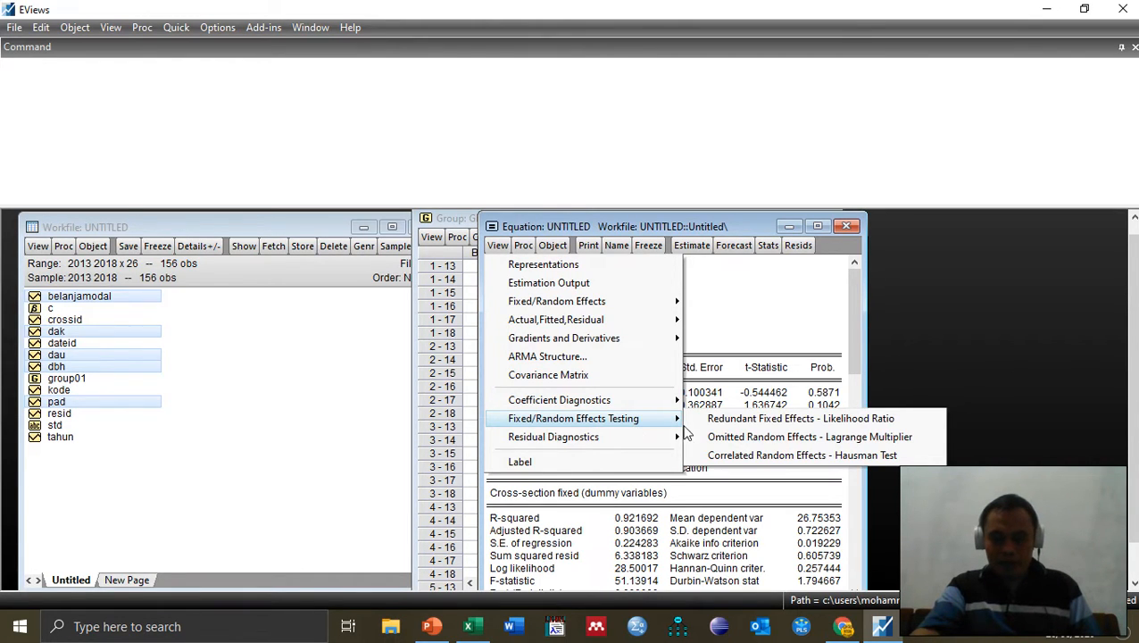
{"action": "left_click", "coordinate": [775, 419]}
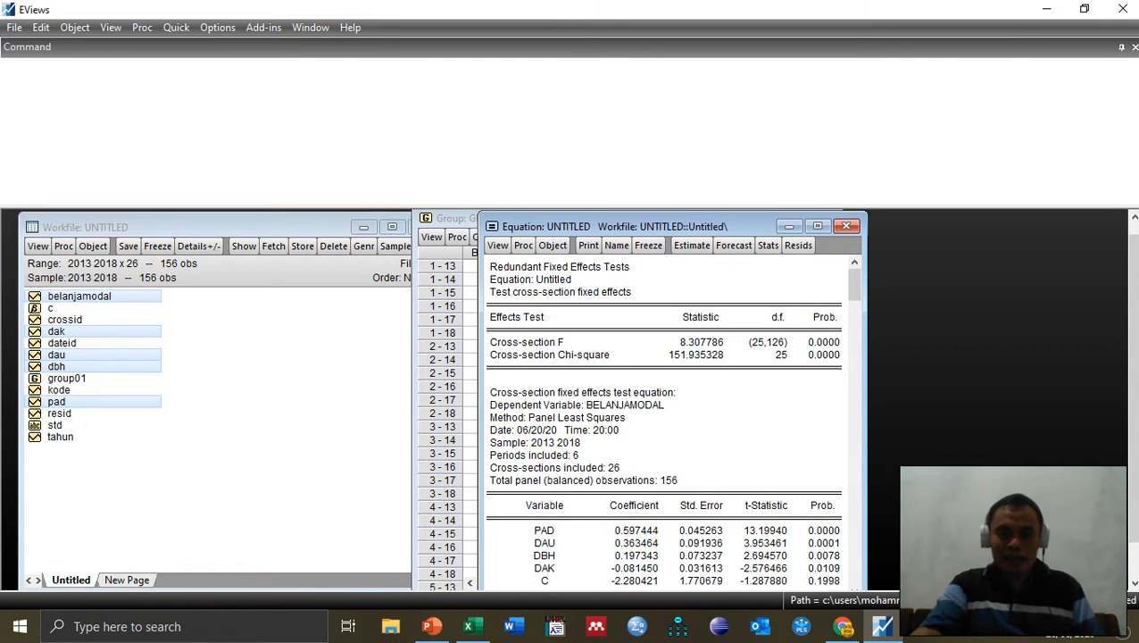
Switch to the PowerPoint presentation and go to the Pemilihan Model Estimasi slide to read the F-Chow Test decision rule.
{"action": "left_click", "coordinate": [431, 625]}
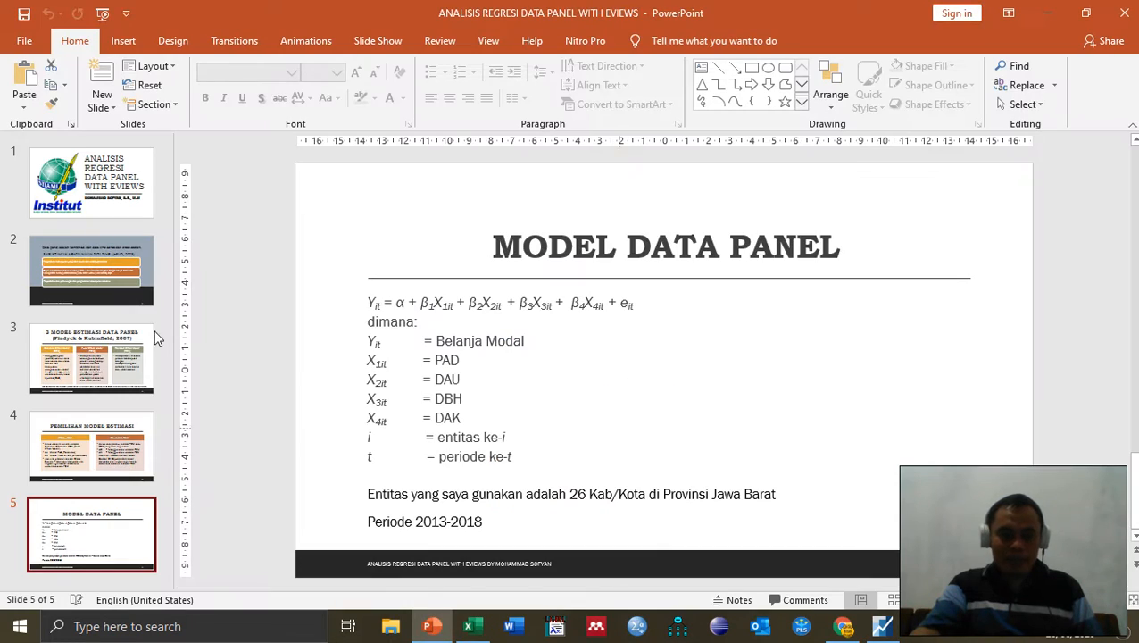
{"action": "left_click", "coordinate": [83, 350]}
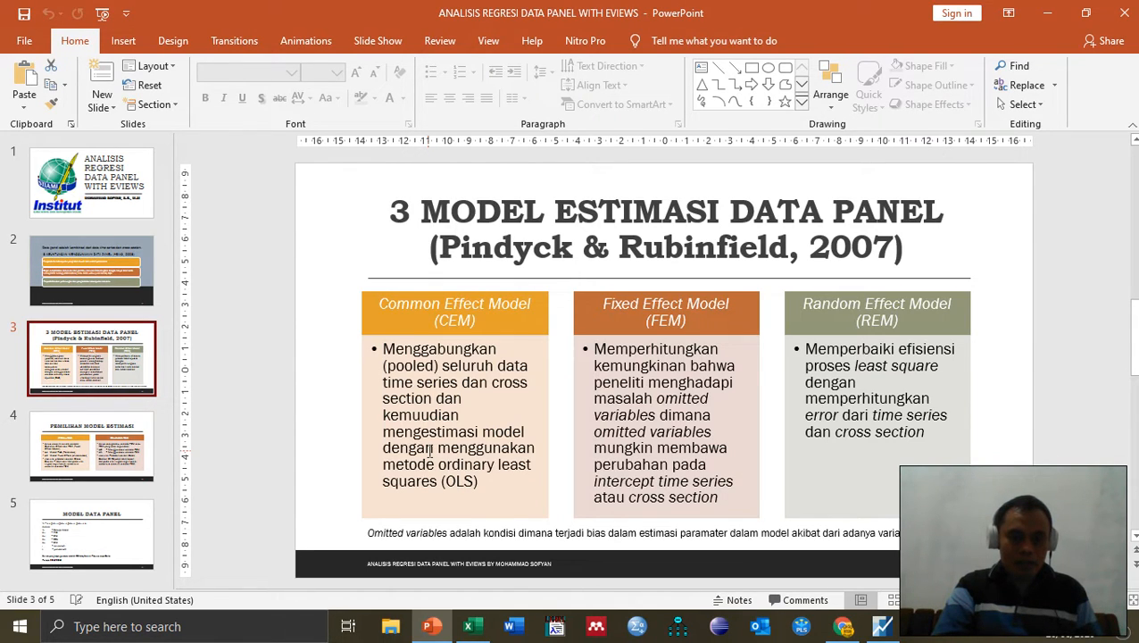
{"action": "key", "text": "Down"}
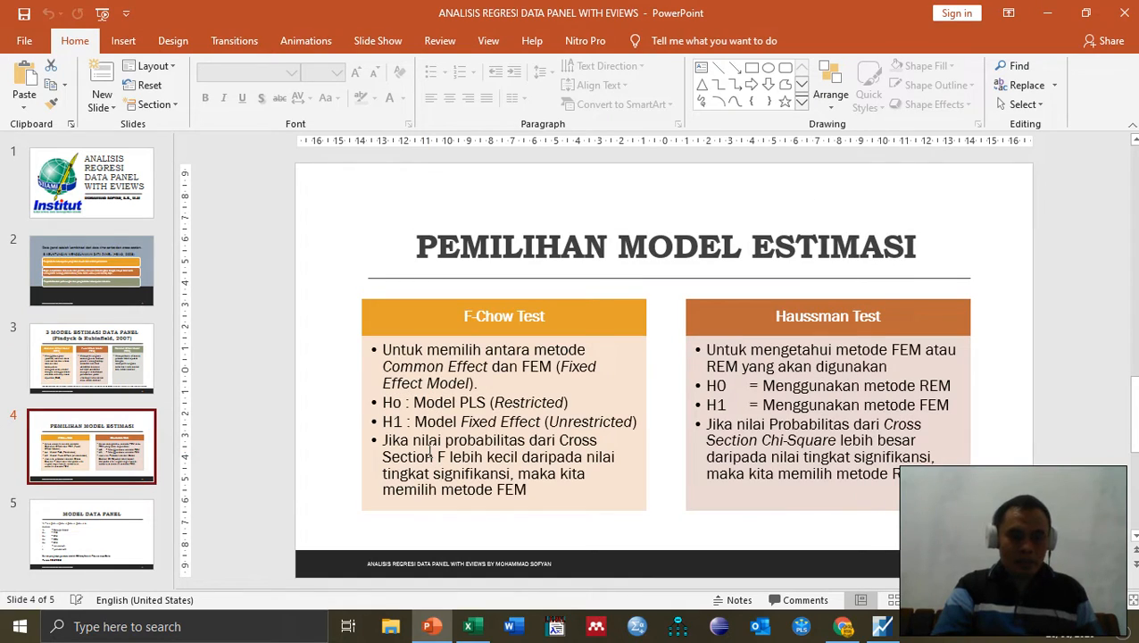
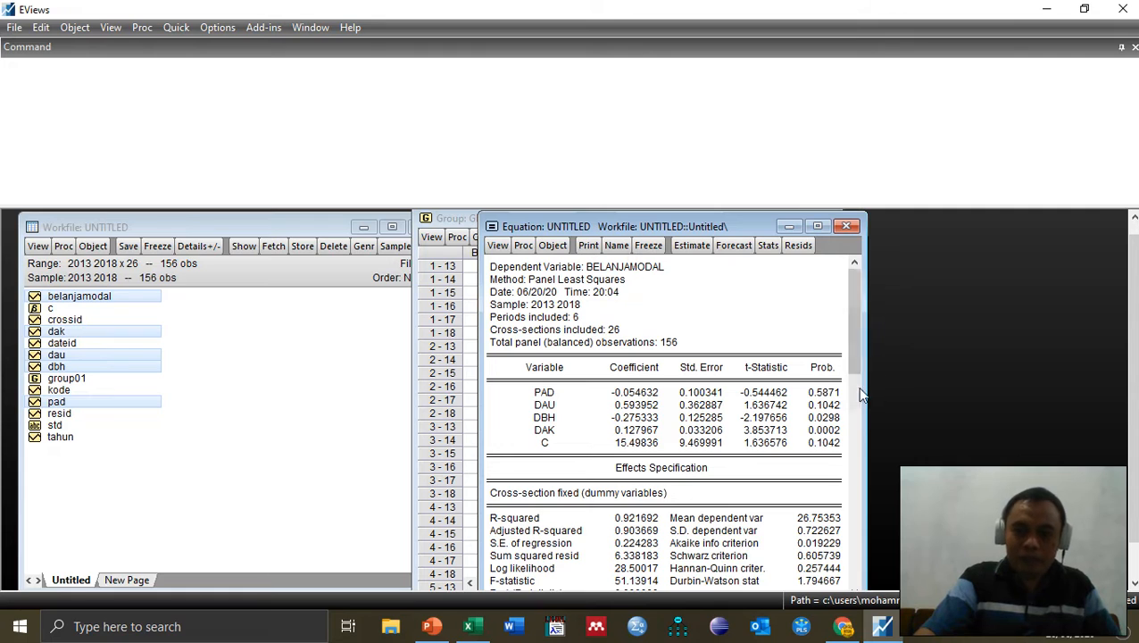
Review the fixed effects estimation output in EViews, from the coefficients to the F-statistic, and return to its beginning.
{"action": "scroll", "coordinate": [849, 353], "scroll_direction": "down", "scroll_amount": 1}
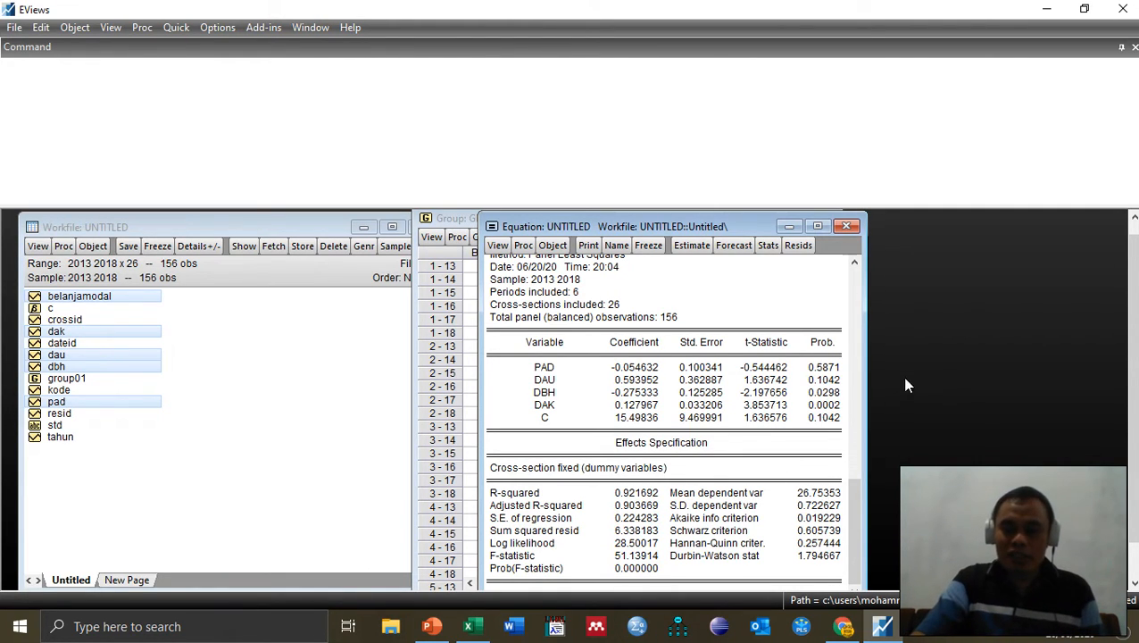
{"action": "left_click", "coordinate": [854, 265]}
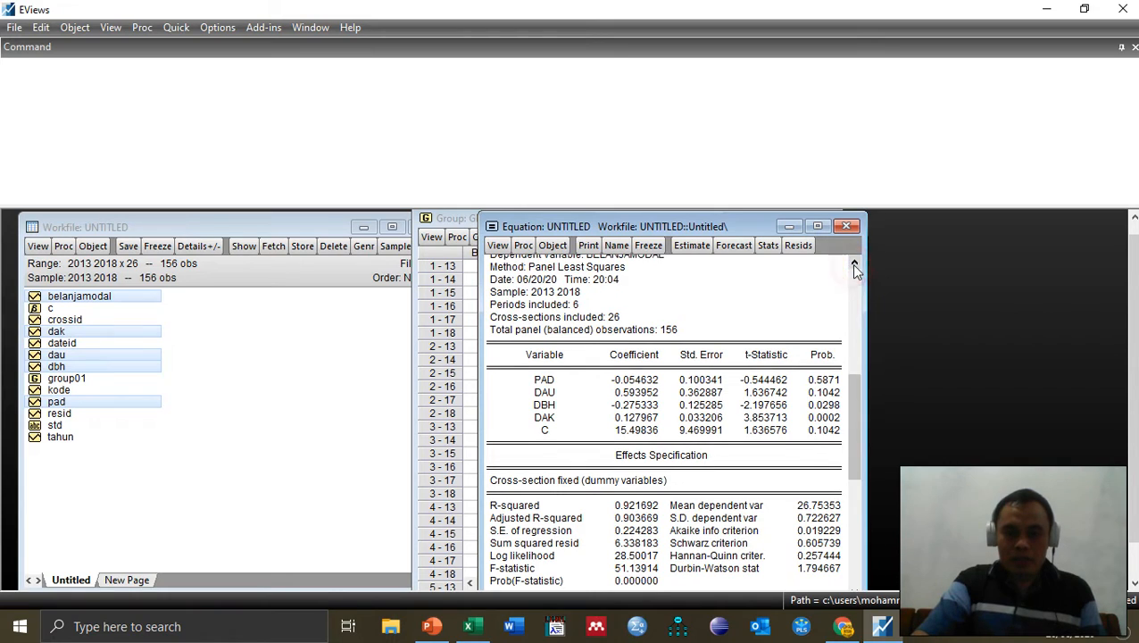
{"action": "left_click", "coordinate": [854, 265]}
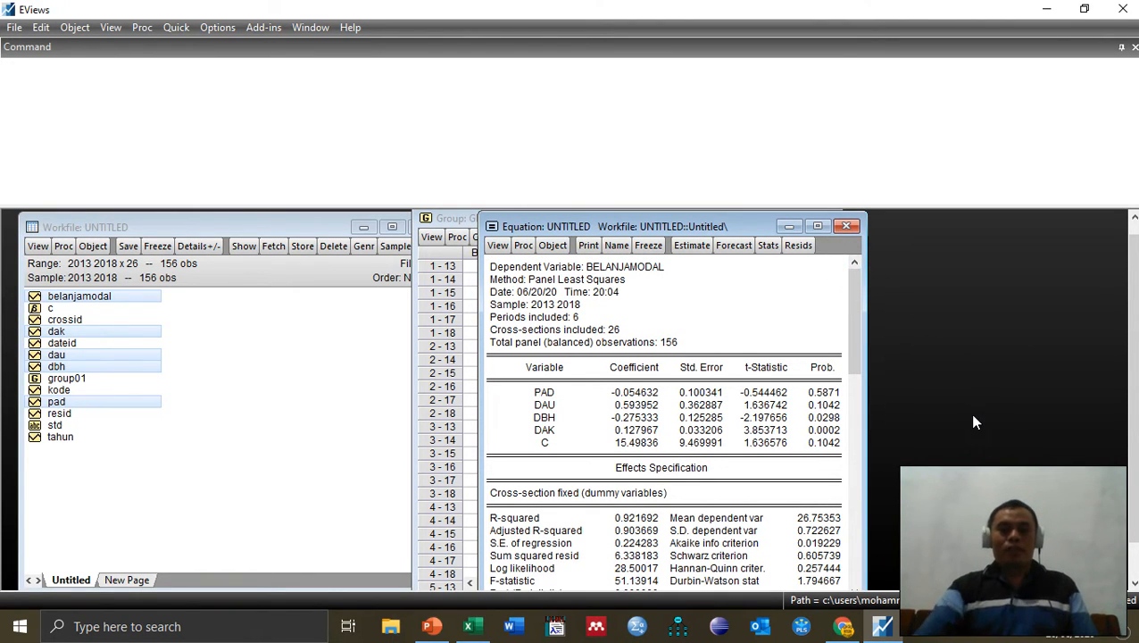